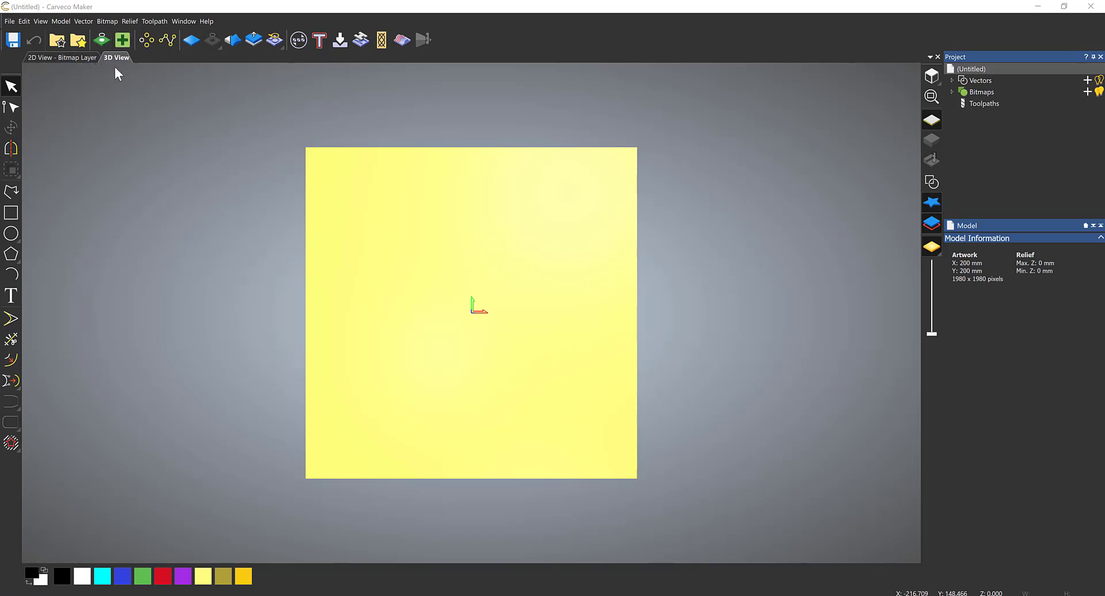
- Try tiling the 2D and 3D views vertically and horizontally, and return to the tabbed view layout
left_click(65, 58)
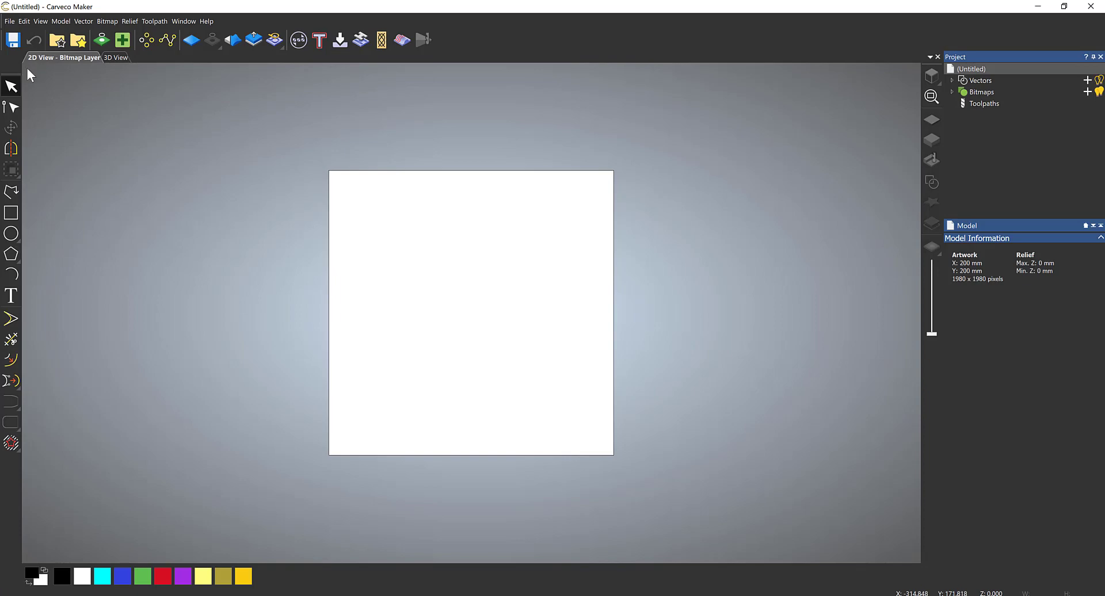
left_click(183, 21)
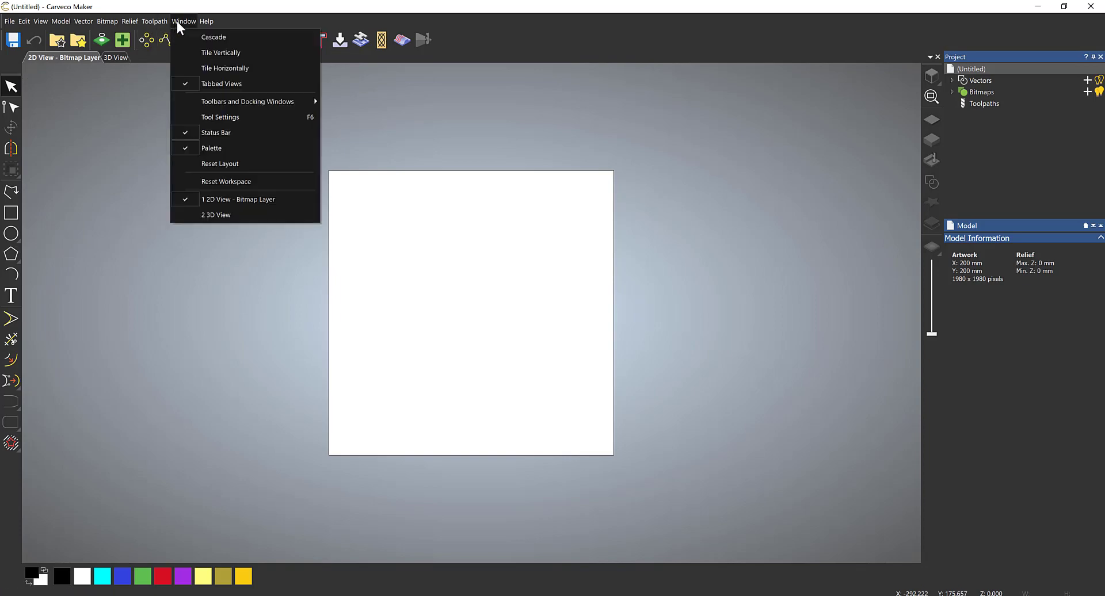
left_click(202, 51)
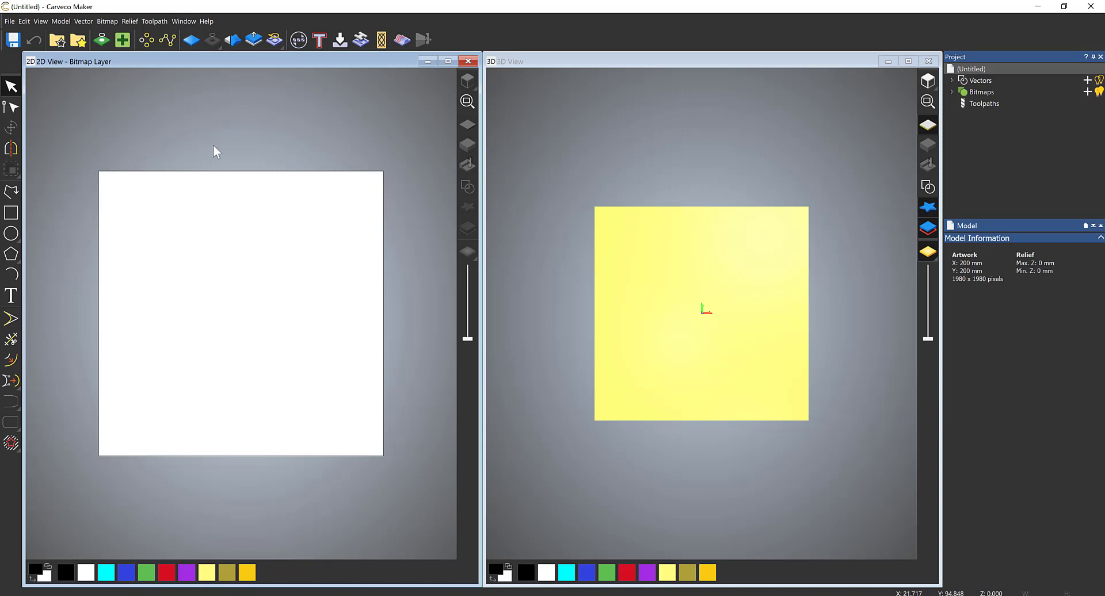
left_click(180, 21)
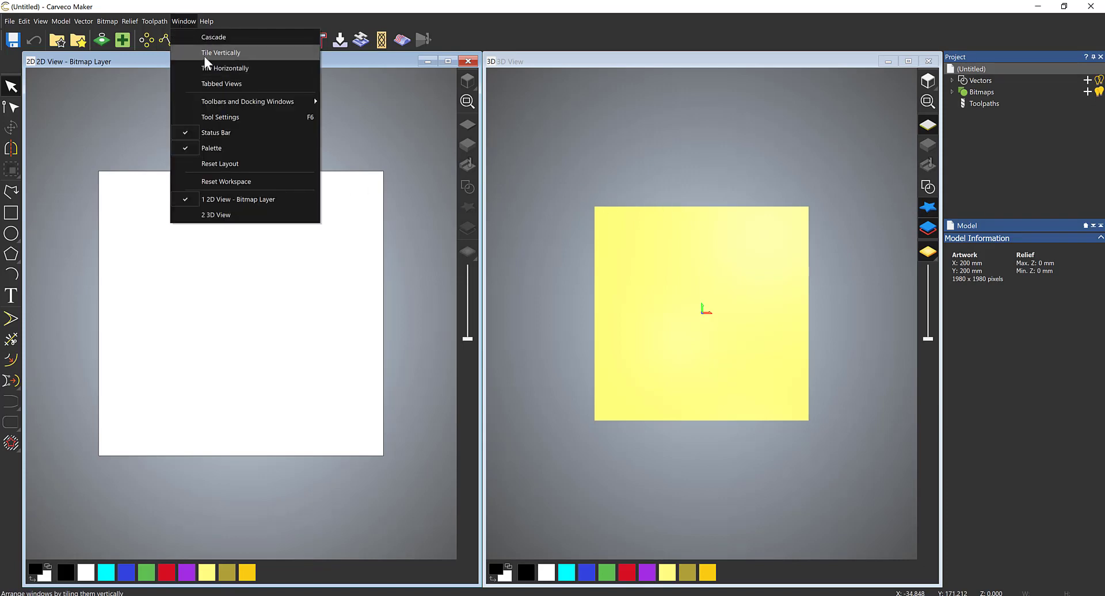
left_click(205, 56)
left_click(182, 21)
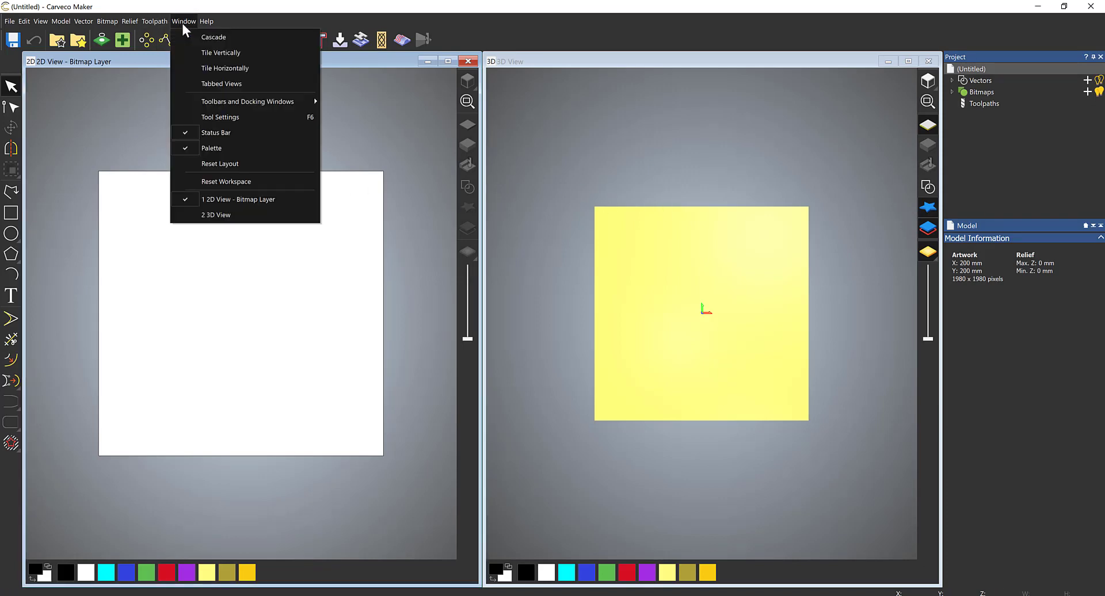
left_click(194, 70)
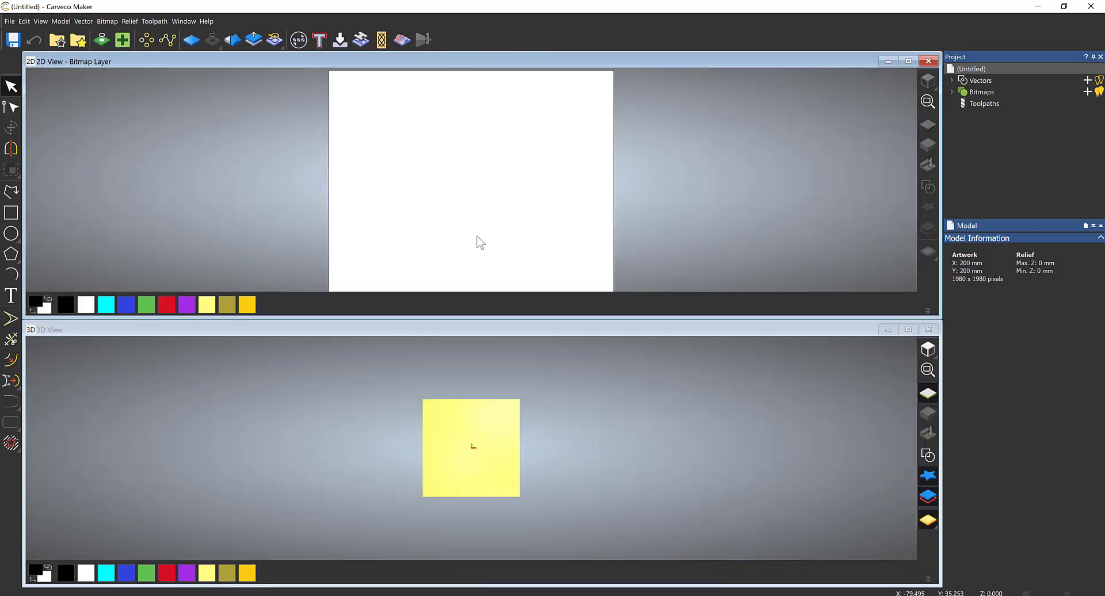
left_click(191, 22)
left_click(216, 82)
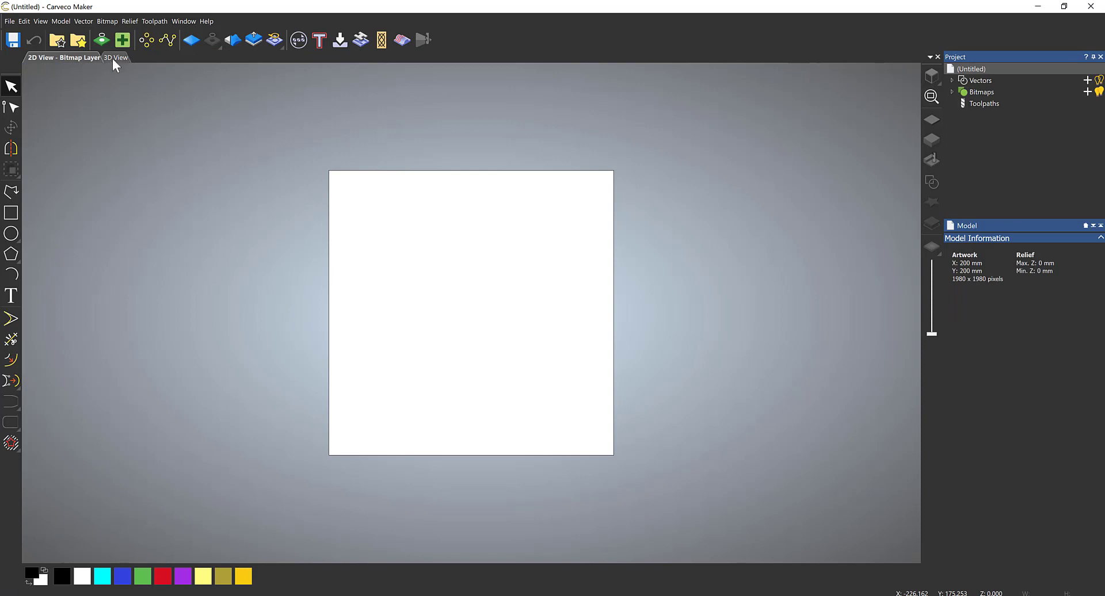
- Examine the blank model from different angles and distances in the 3D view
left_click(114, 58)
mouse_move(439, 414)
left_mouse_down()
mouse_move(472, 321)
mouse_move(481, 342)
left_mouse_up()
scroll(481, 342, "up", 3)
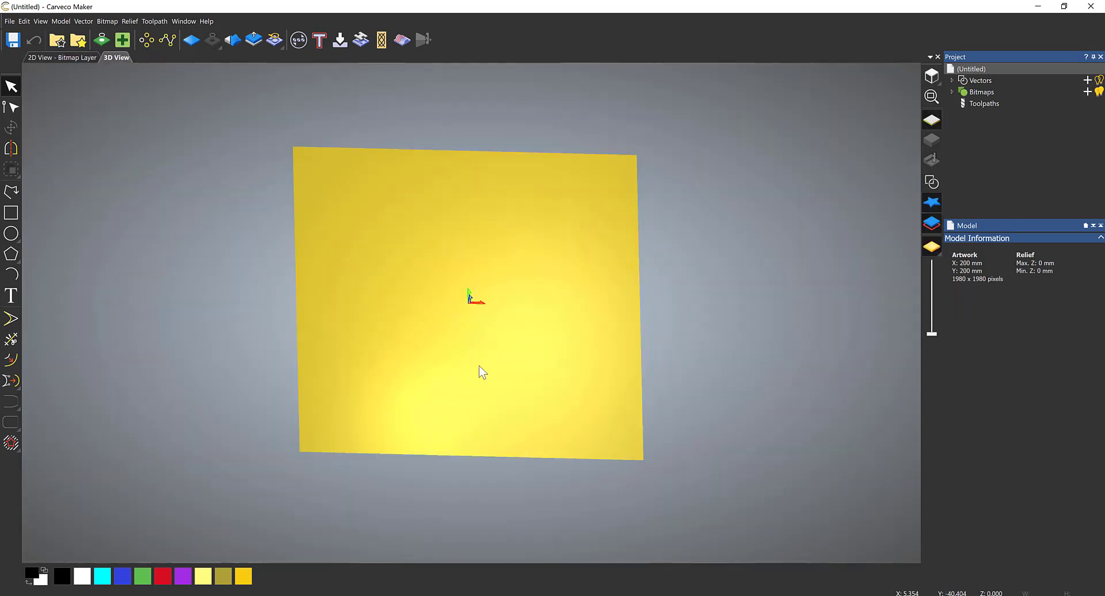
left_click_drag(479, 366, 494, 325)
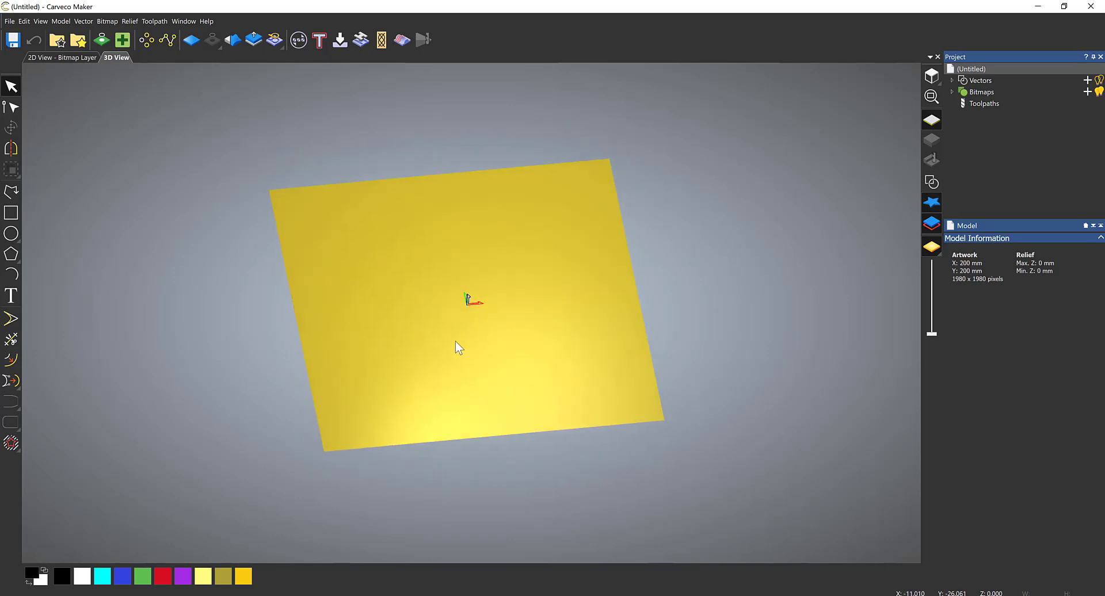
scroll(457, 345, "up", 3)
scroll(456, 345, "down", 1)
scroll(455, 342, "down", 2)
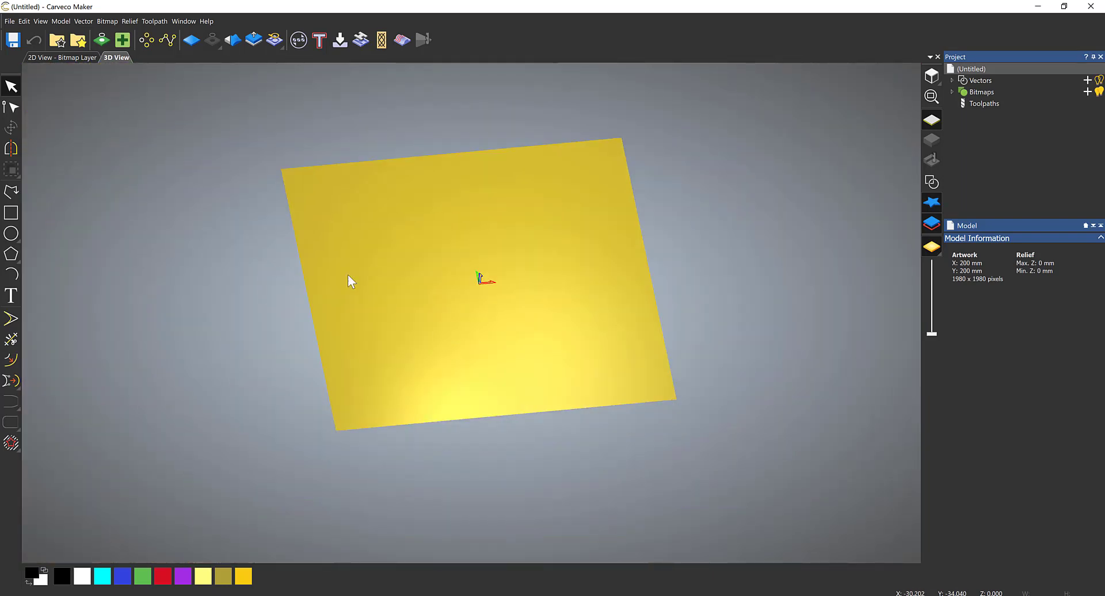
- Import the Samurai image as a new bitmap layer in the 2D view, with scaling set to Fit
left_click(70, 58)
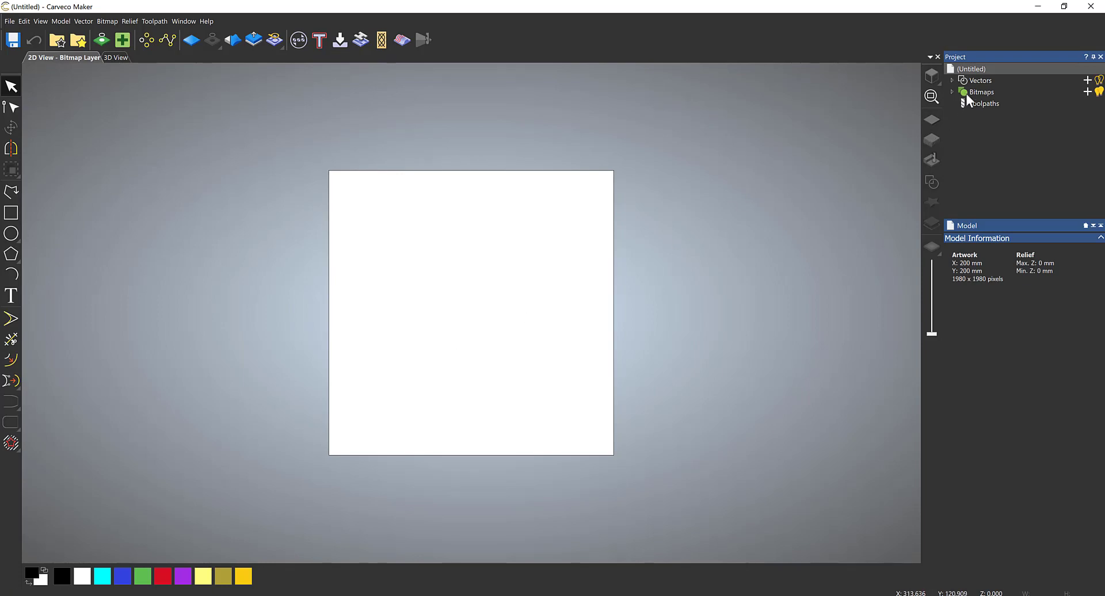
left_click(952, 92)
right_click(989, 106)
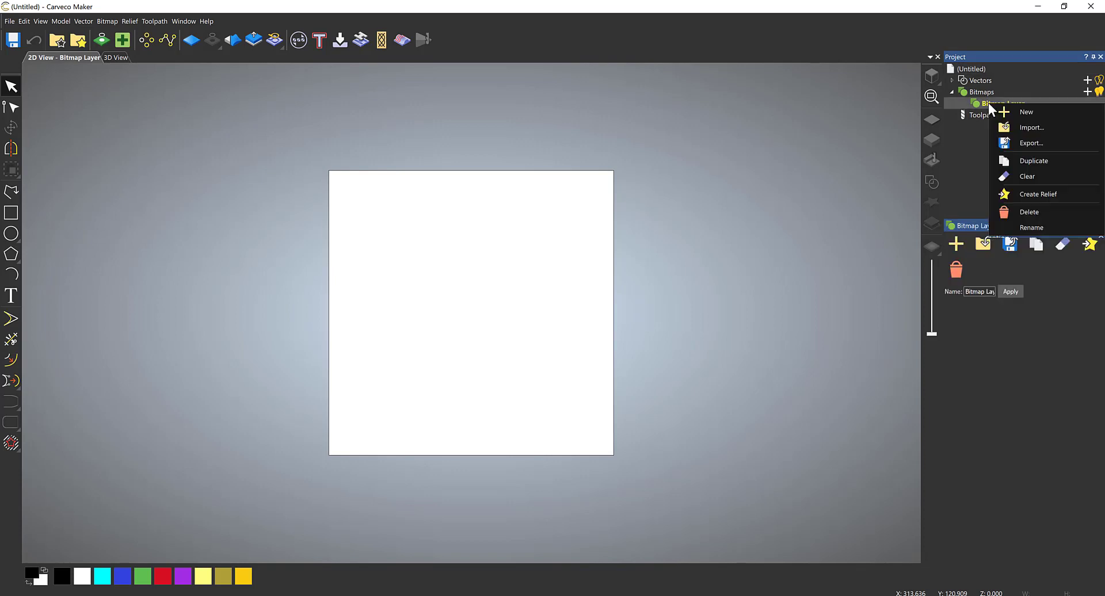
left_click(1022, 127)
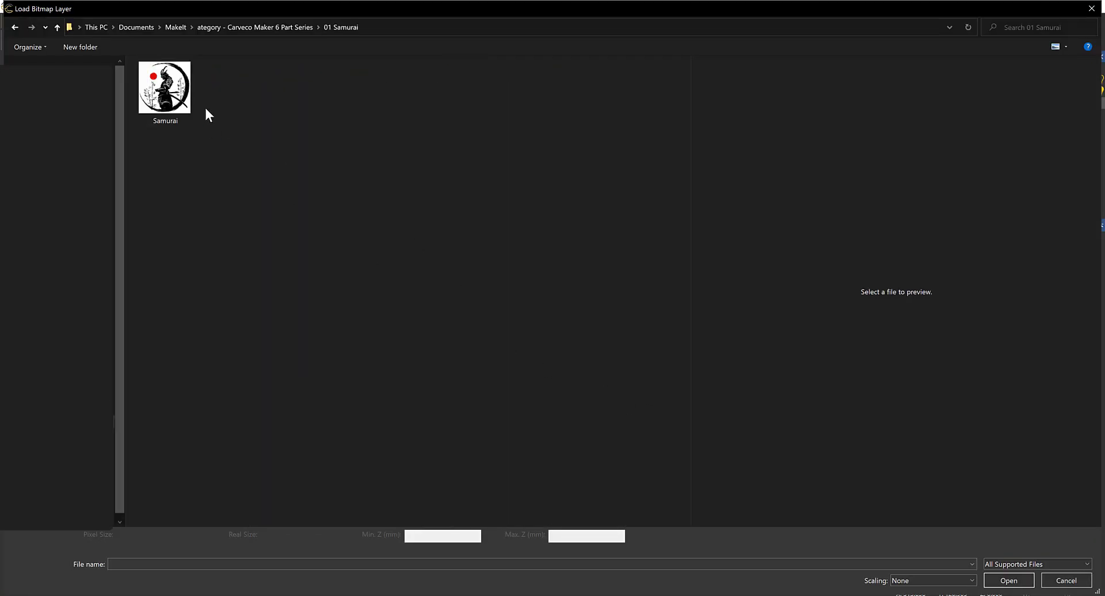
left_click(160, 124)
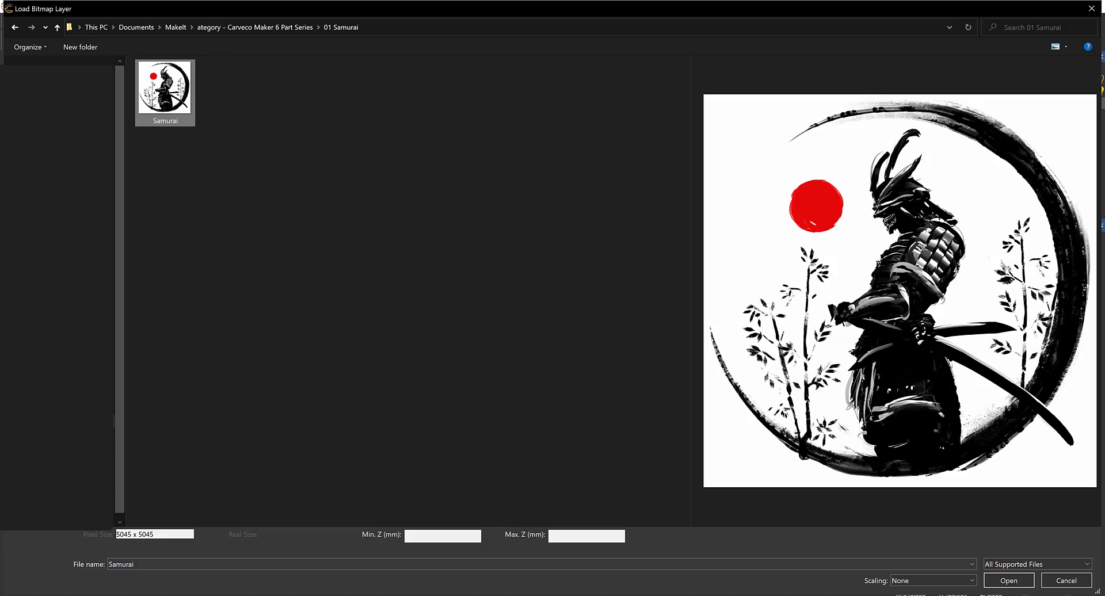
left_click(972, 581)
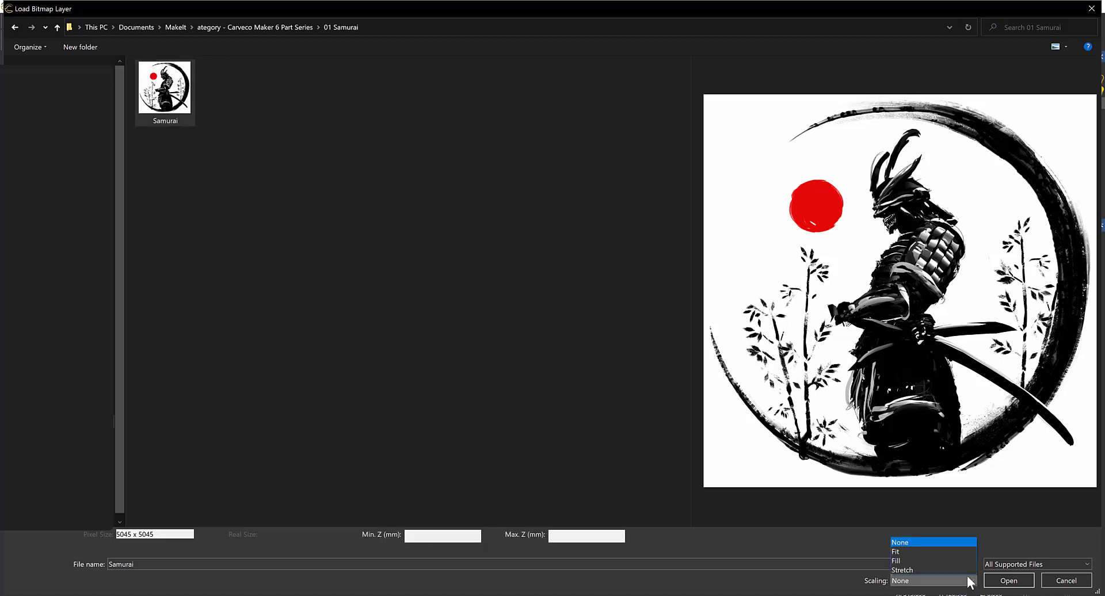
left_click(923, 551)
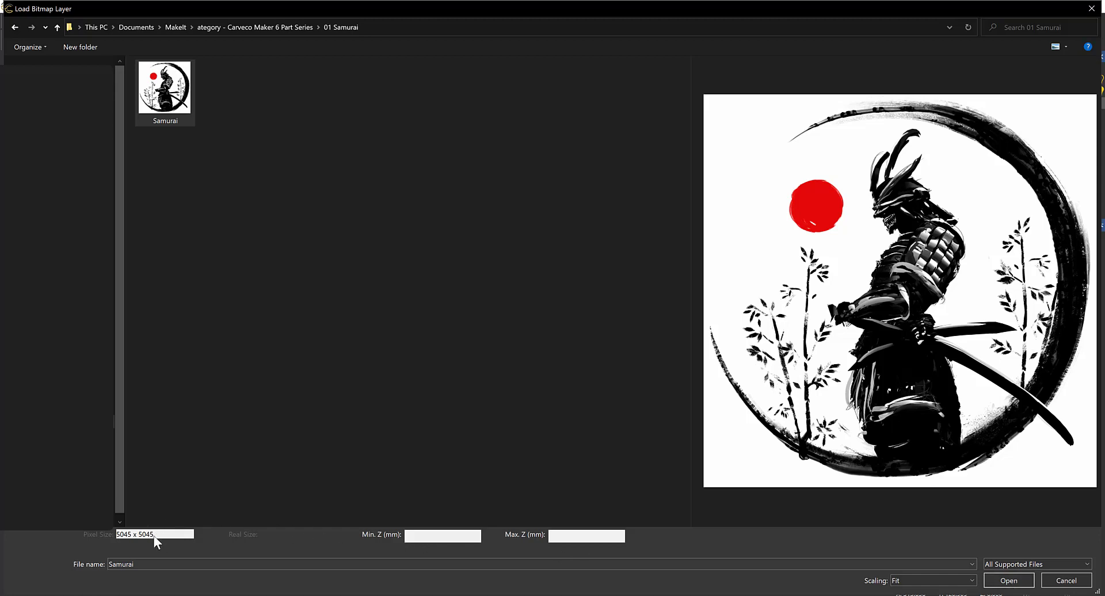
left_click(997, 583)
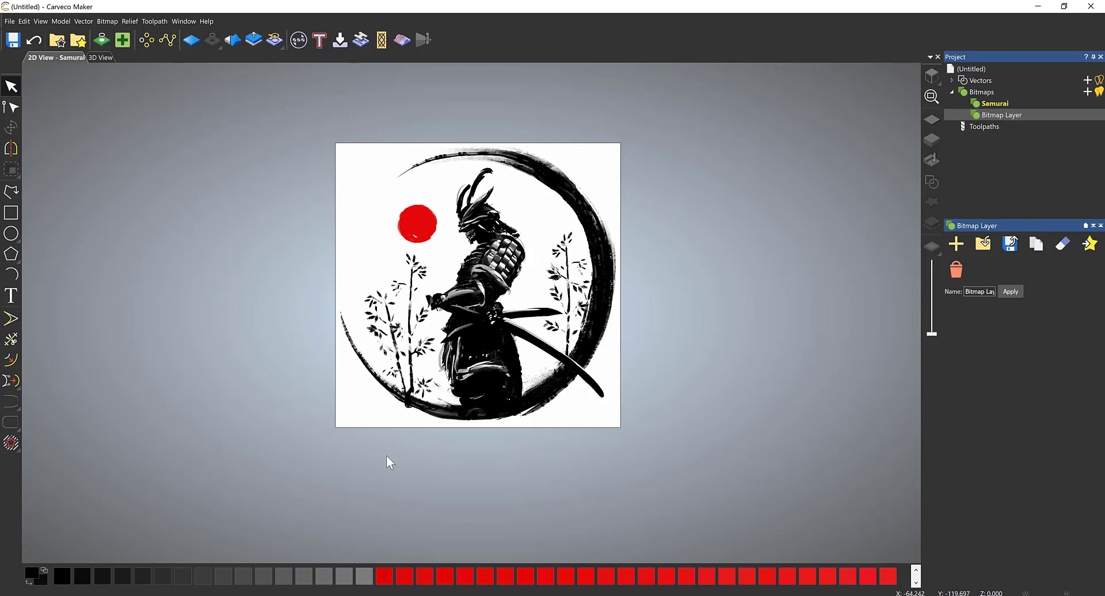
- Inspect the imported samurai bitmap up close, checking the robe, the sun, and the helmet and armour details
scroll(532, 408, "up", 5)
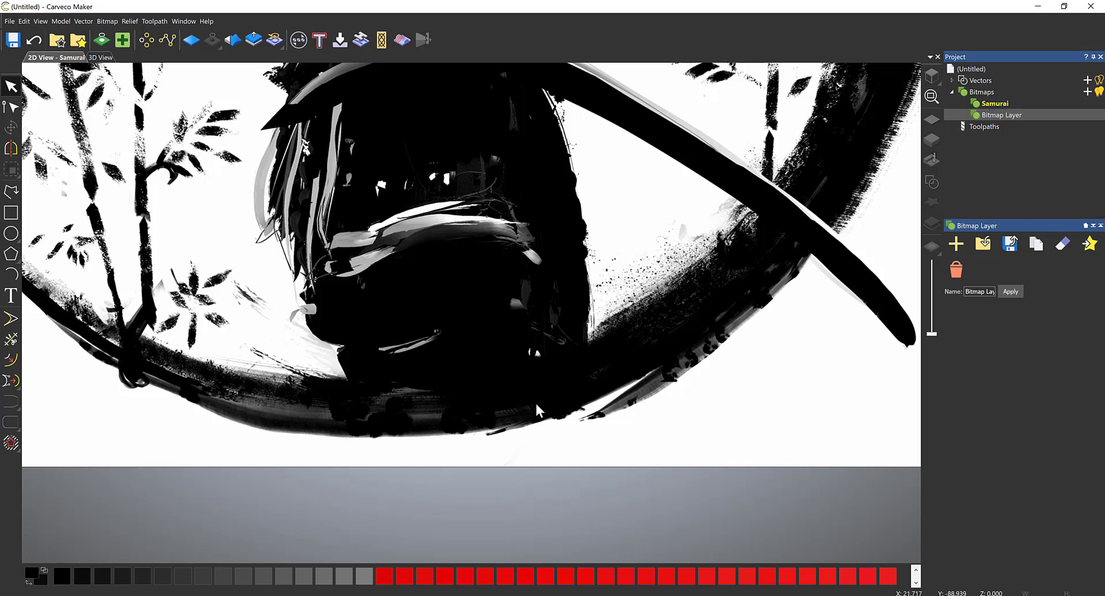
scroll(605, 361, "down", 3)
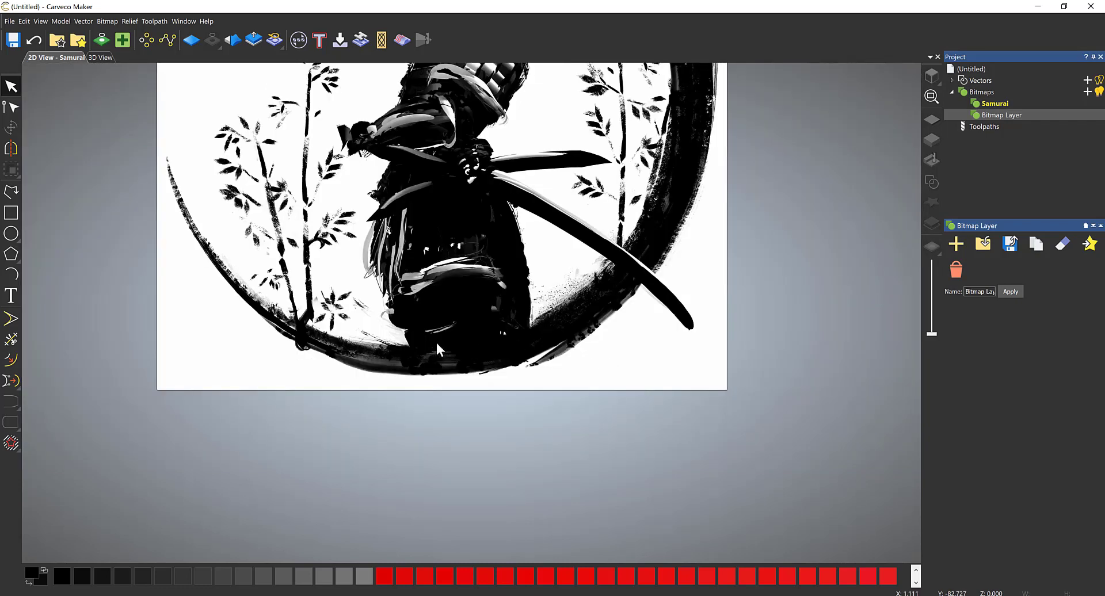
scroll(307, 337, "up", 3)
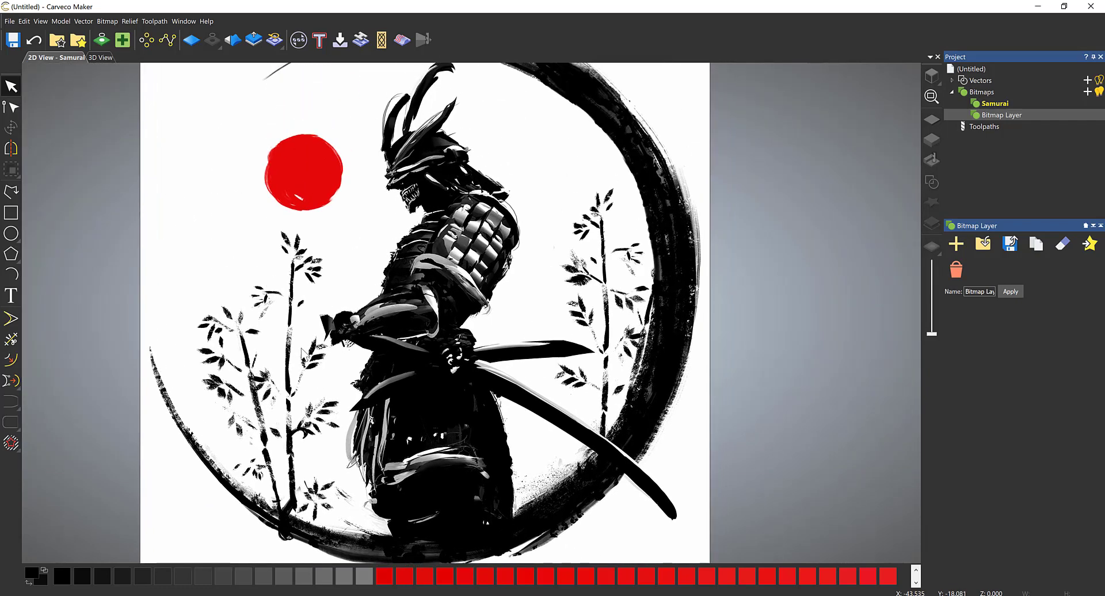
middle_click_drag(308, 128, 339, 187)
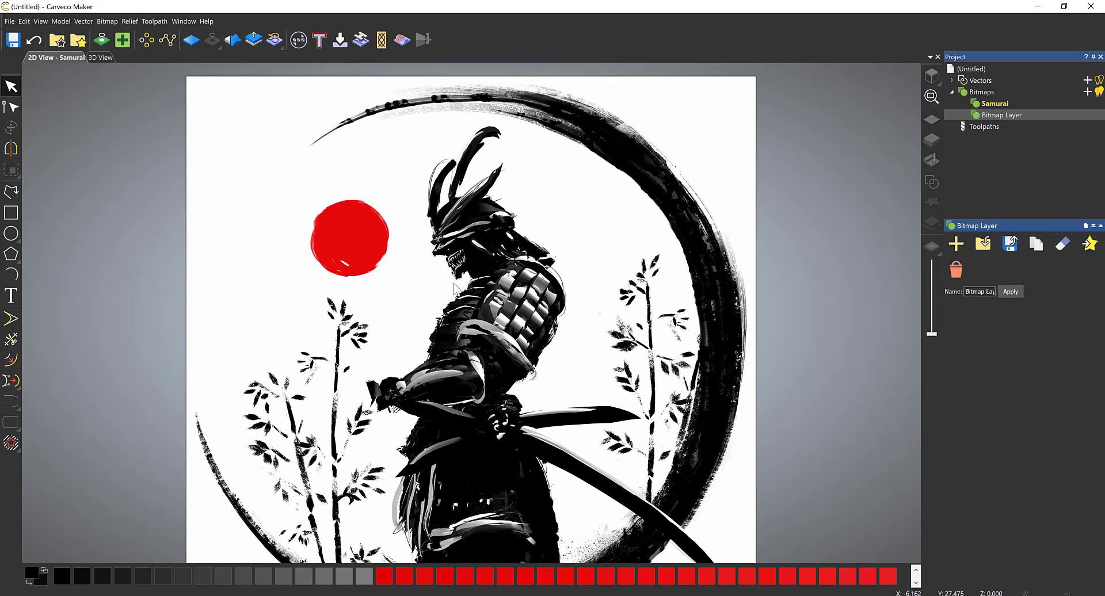
scroll(456, 287, "up", 4)
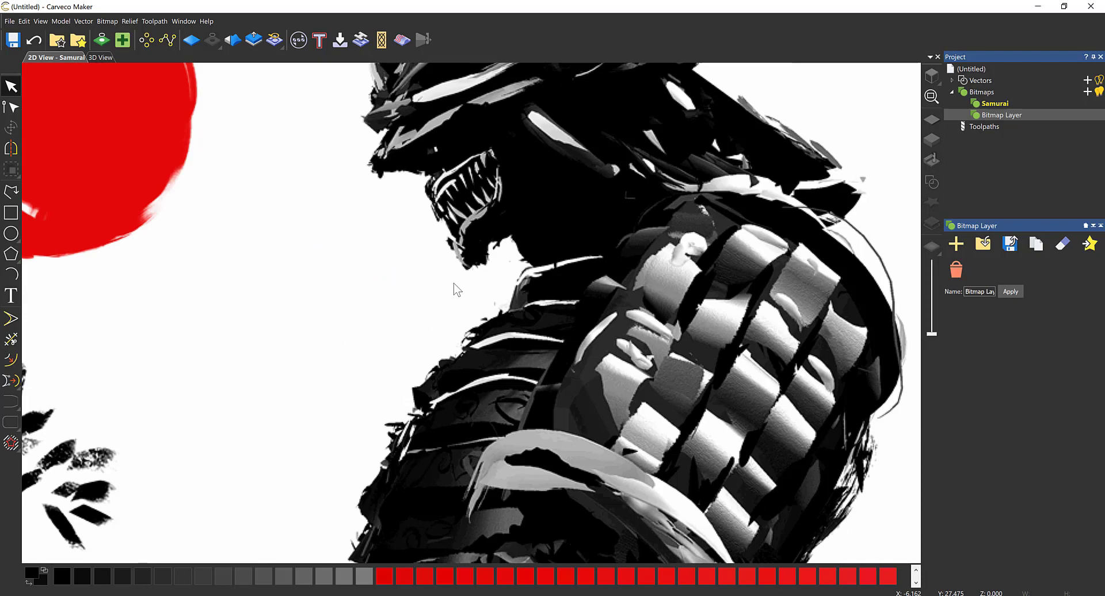
scroll(455, 287, "down", 8)
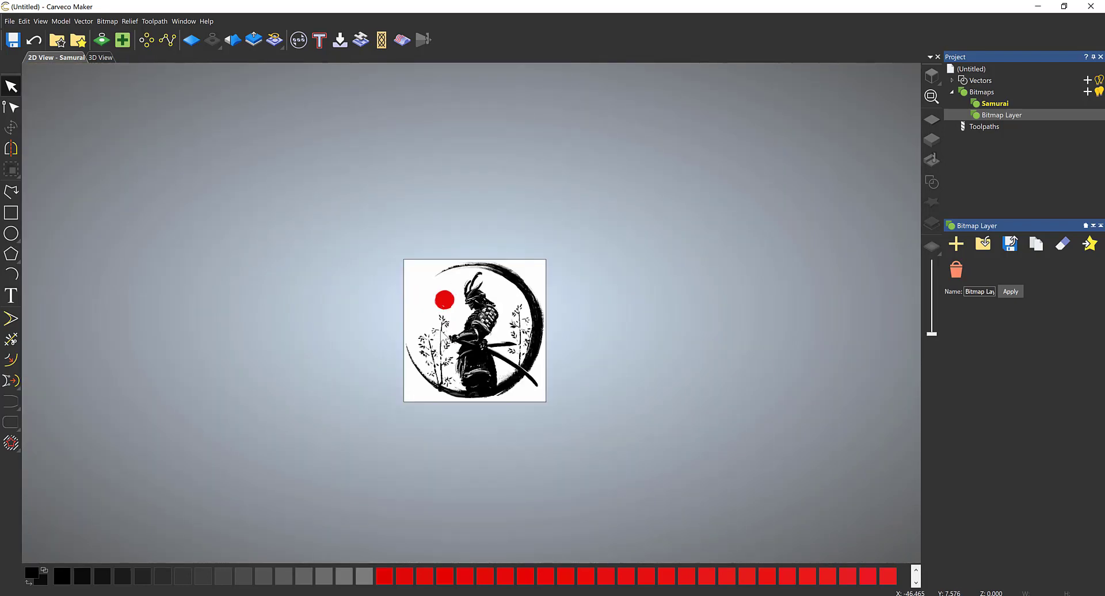
scroll(441, 334, "up", 3)
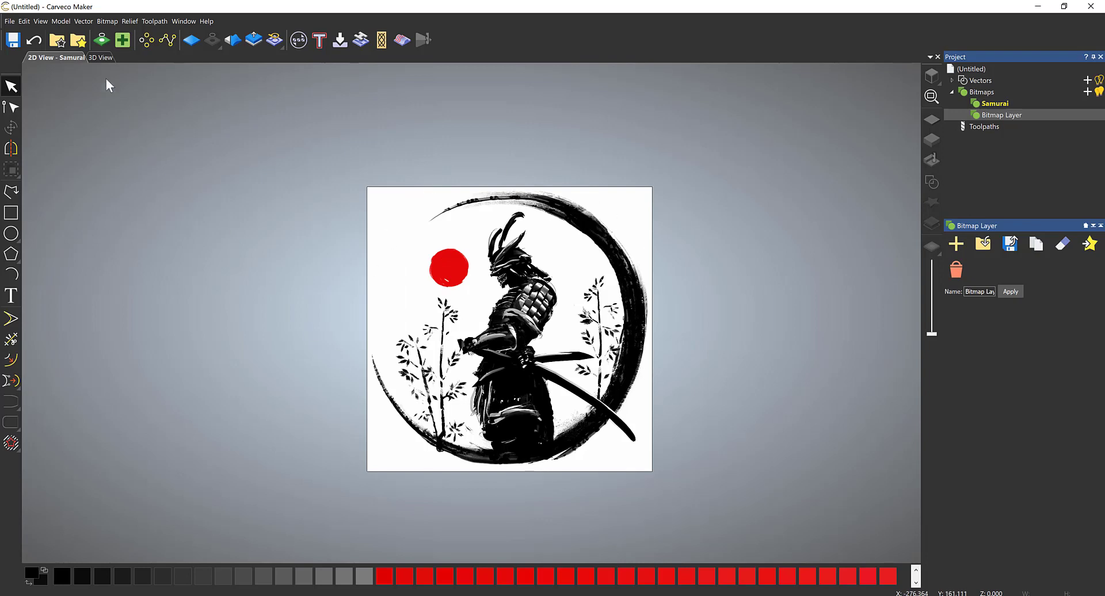
- Reduce the samurai bitmap to a maximum of 2 colours as part of the Bitmap to Vector conversion
left_click(85, 21)
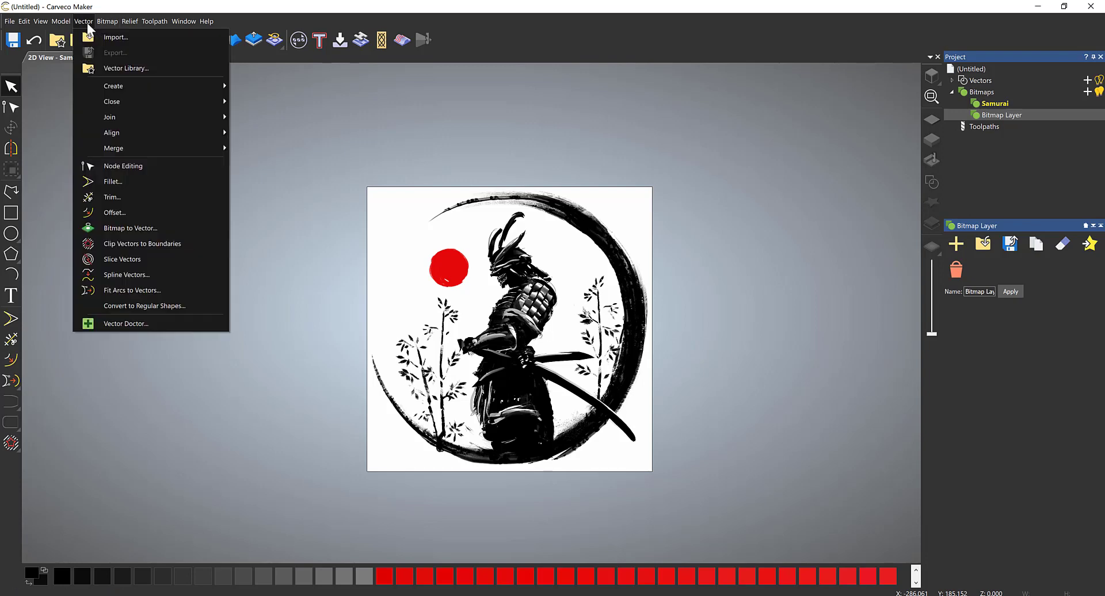
left_click(141, 228)
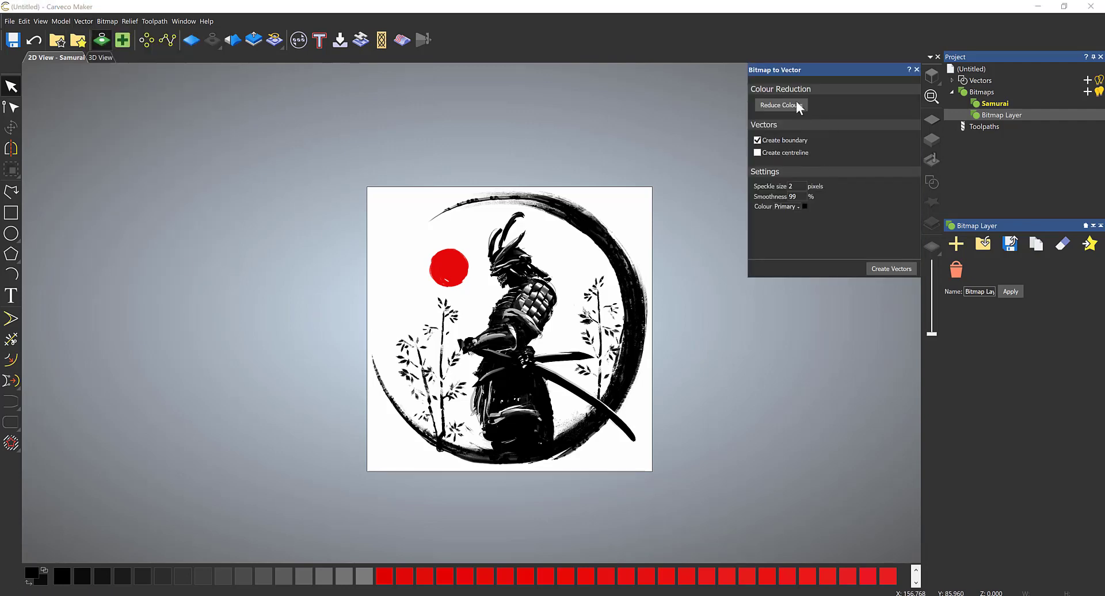
left_click(796, 104)
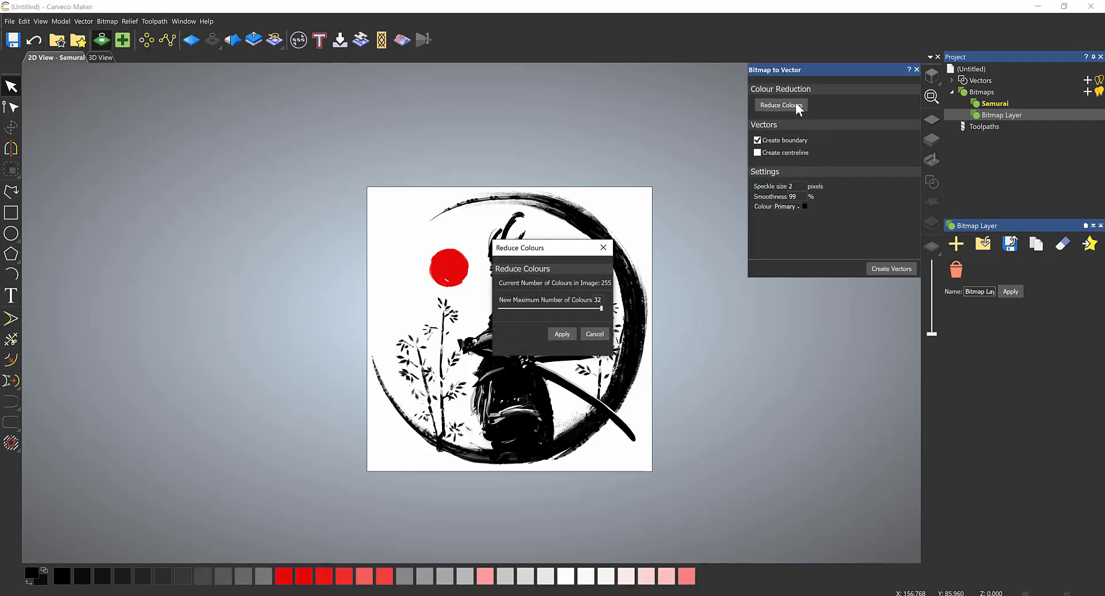
left_click_drag(561, 251, 680, 83)
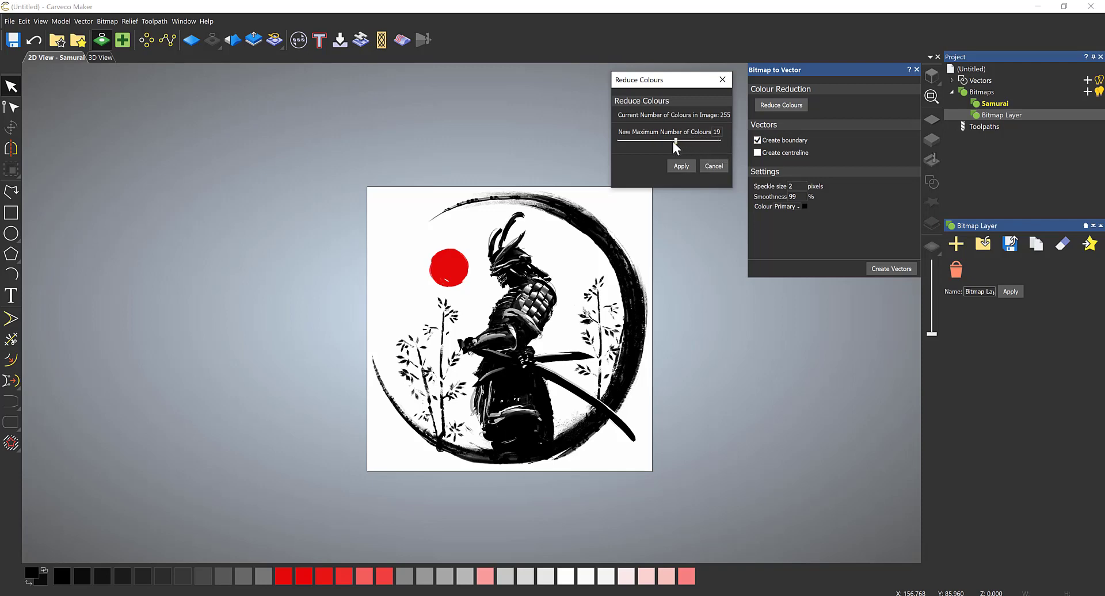
left_click_drag(648, 145, 624, 142)
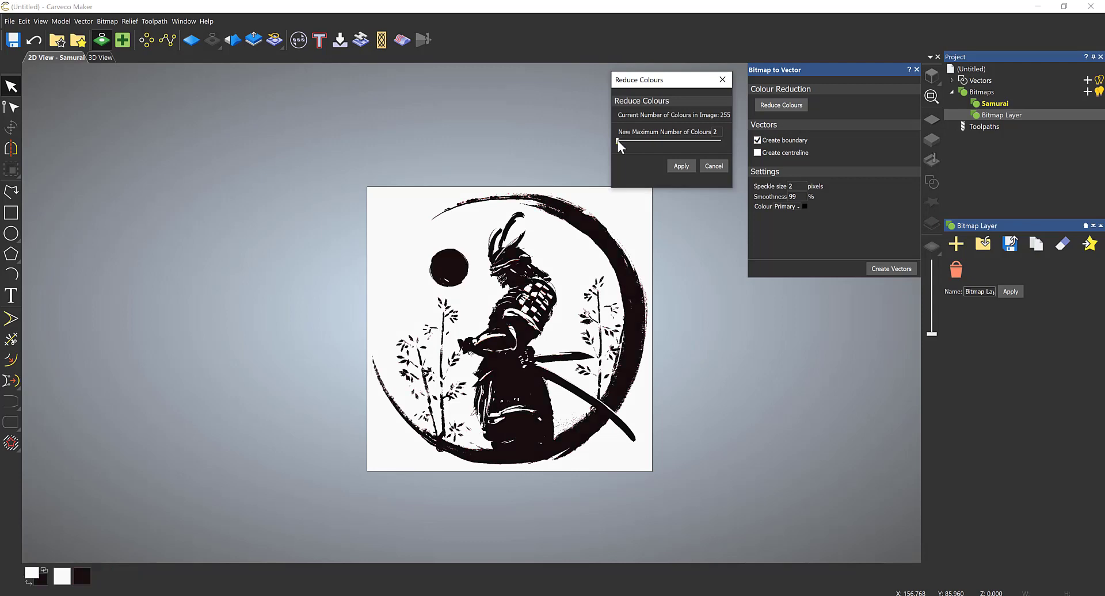
left_click(681, 166)
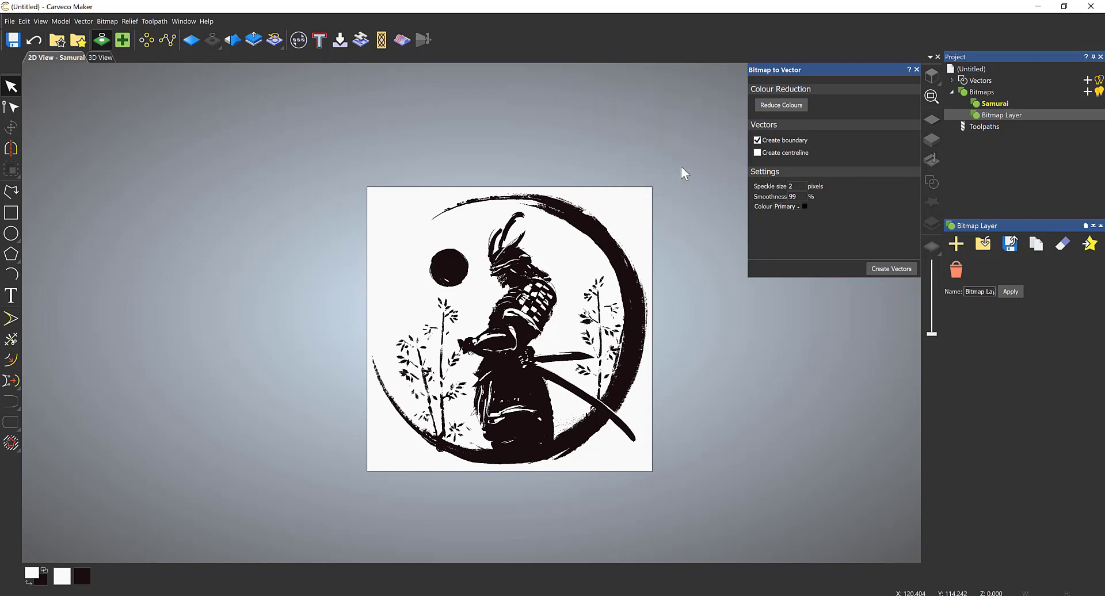
- Create boundary vectors from the two-colour samurai bitmap and hide all bitmaps to check the outlines
scroll(551, 352, "up", 2)
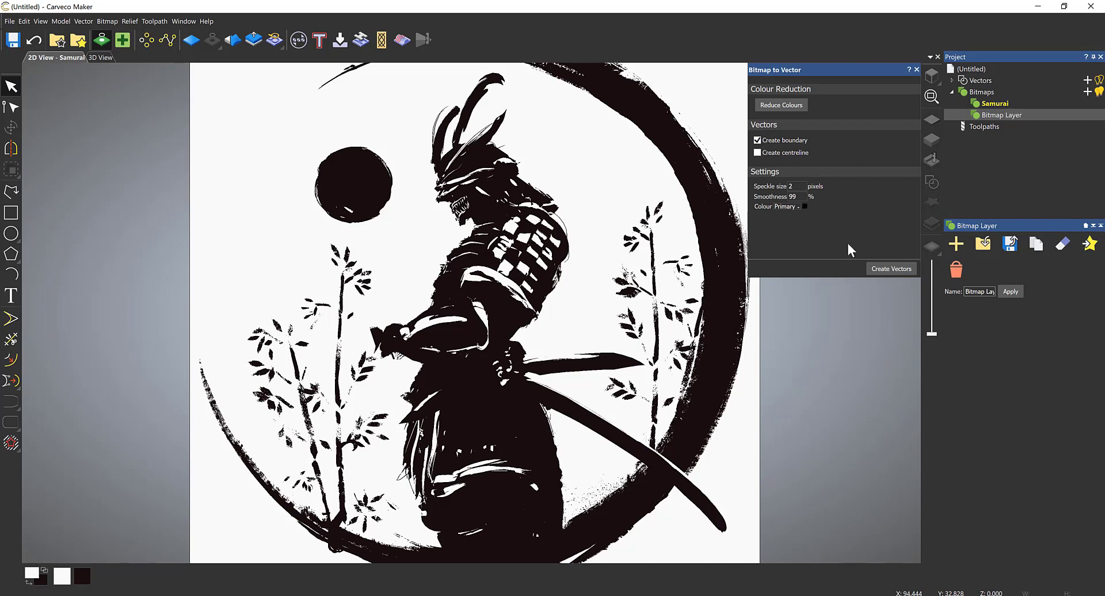
left_click(876, 269)
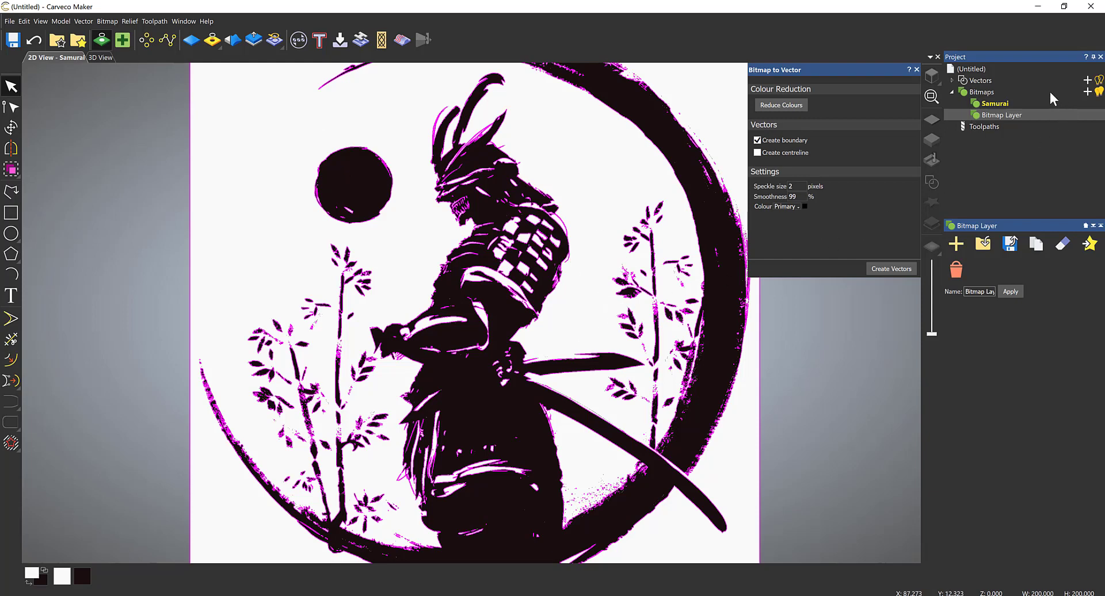
left_click(1100, 92)
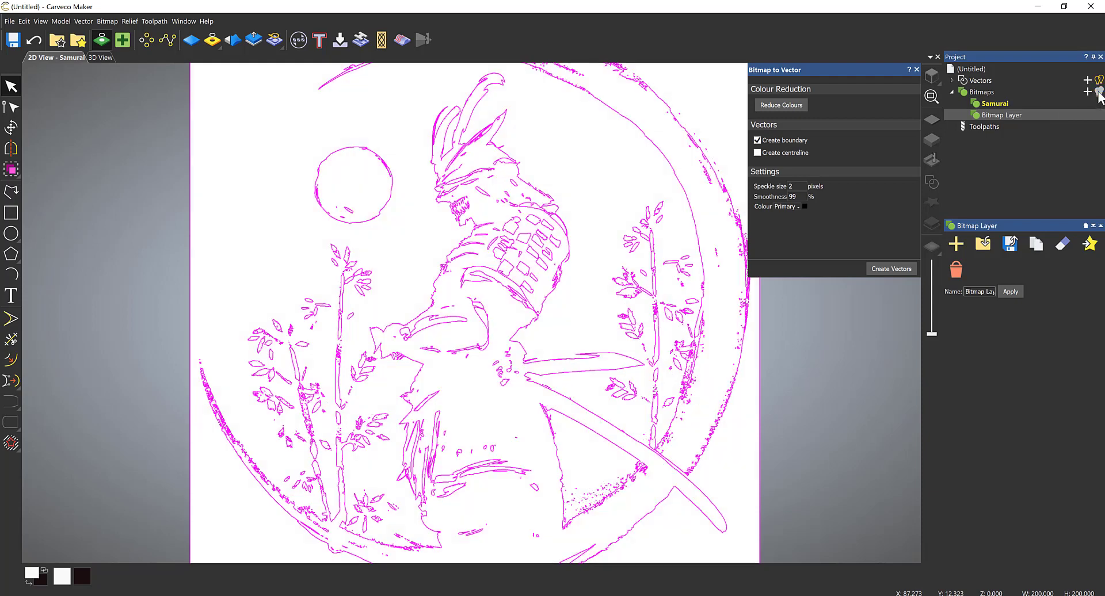
scroll(532, 400, "down", 5)
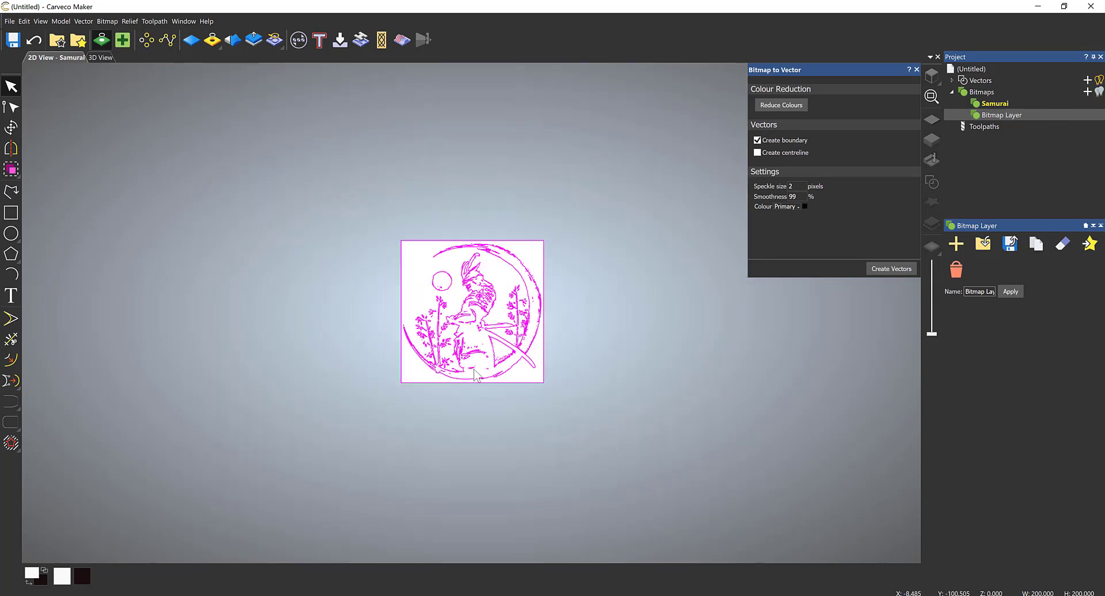
scroll(490, 345, "up", 5)
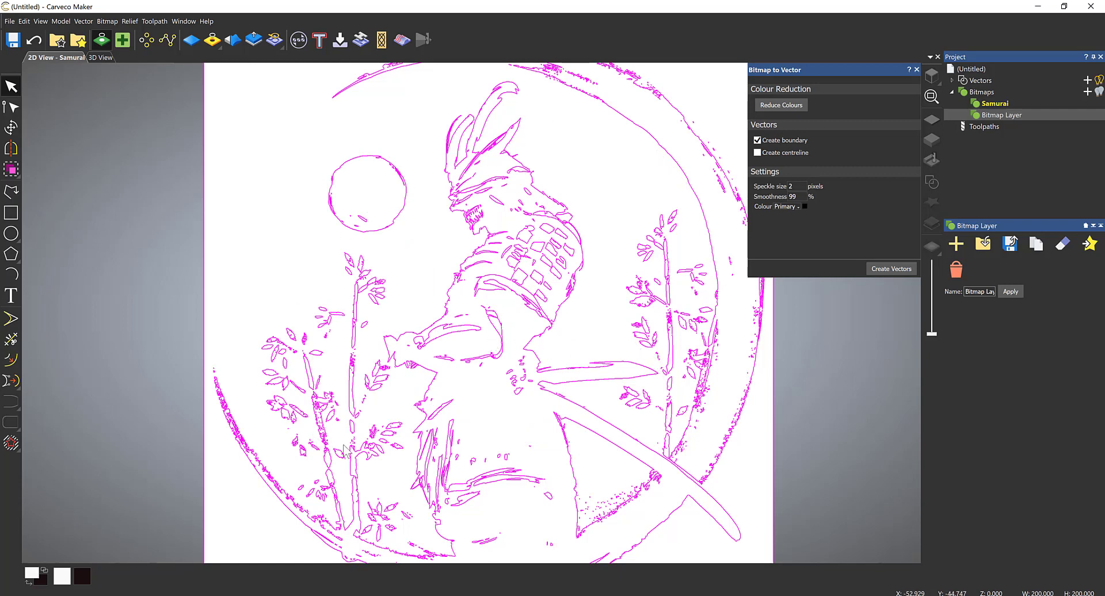
- Examine the small speckle outlines around the bamboo up close and remove the traced boundary vectors
scroll(403, 392, "up", 3)
scroll(406, 389, "up", 2)
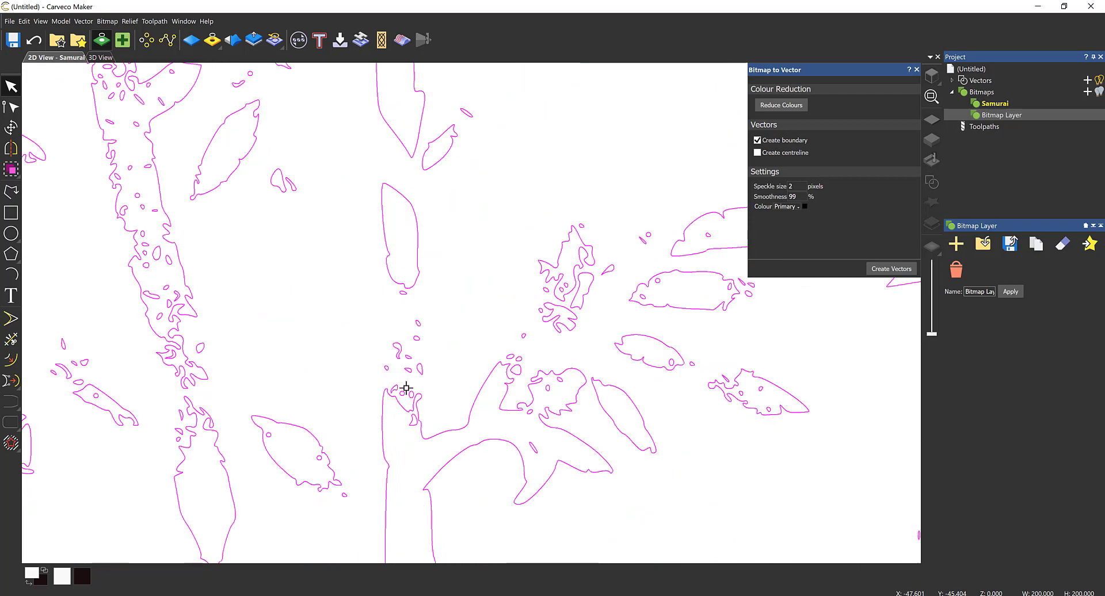
scroll(406, 388, "down", 2)
scroll(406, 388, "down", 4)
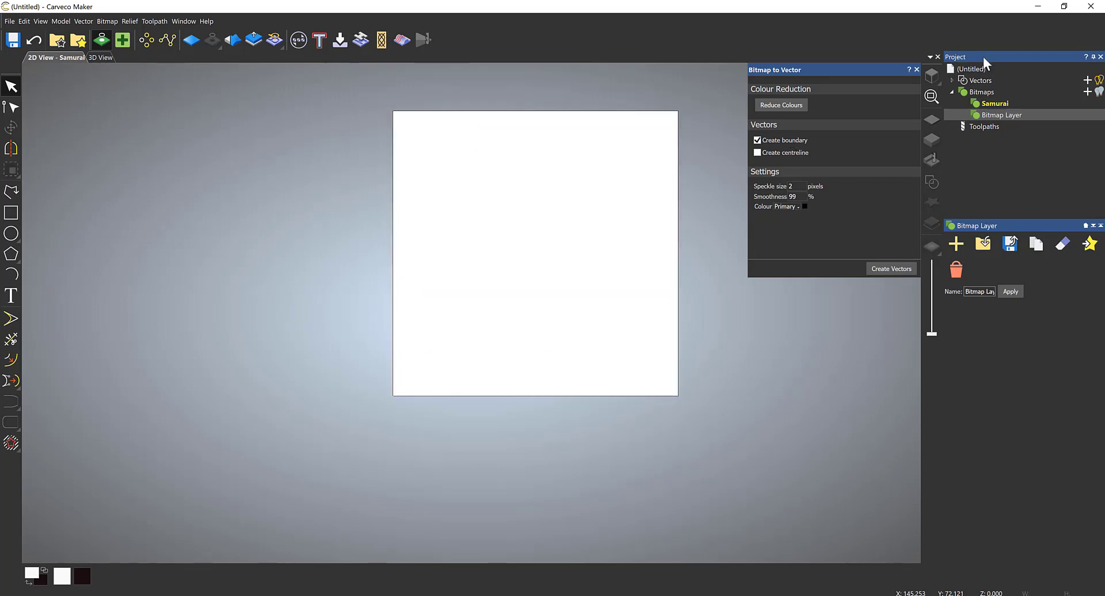
- Show the bitmaps again and reduce the full-colour samurai image to two colours
left_click(1099, 93)
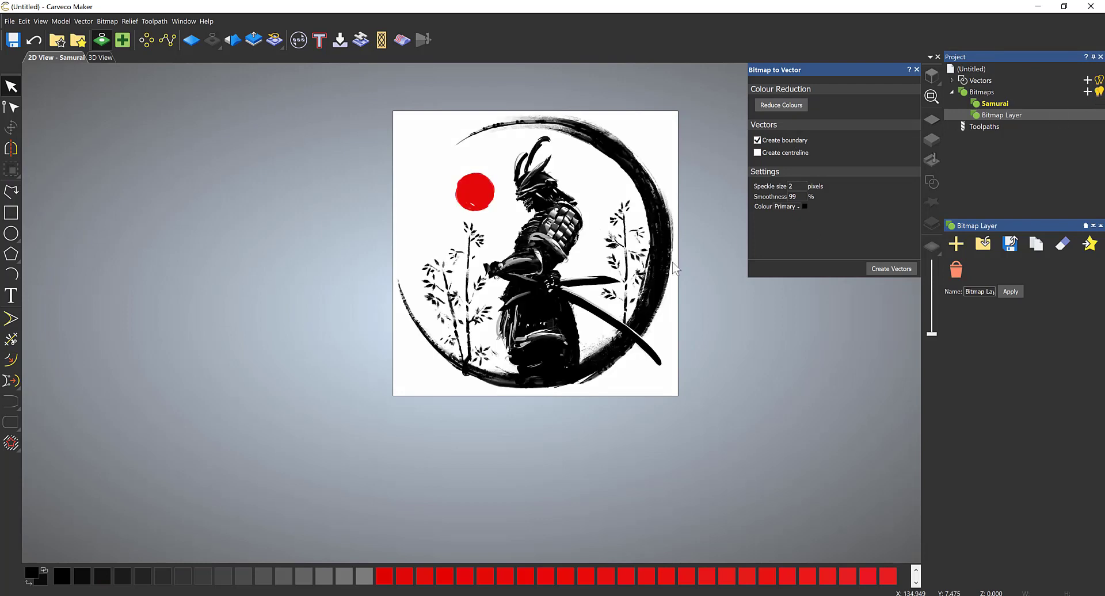
left_click(773, 107)
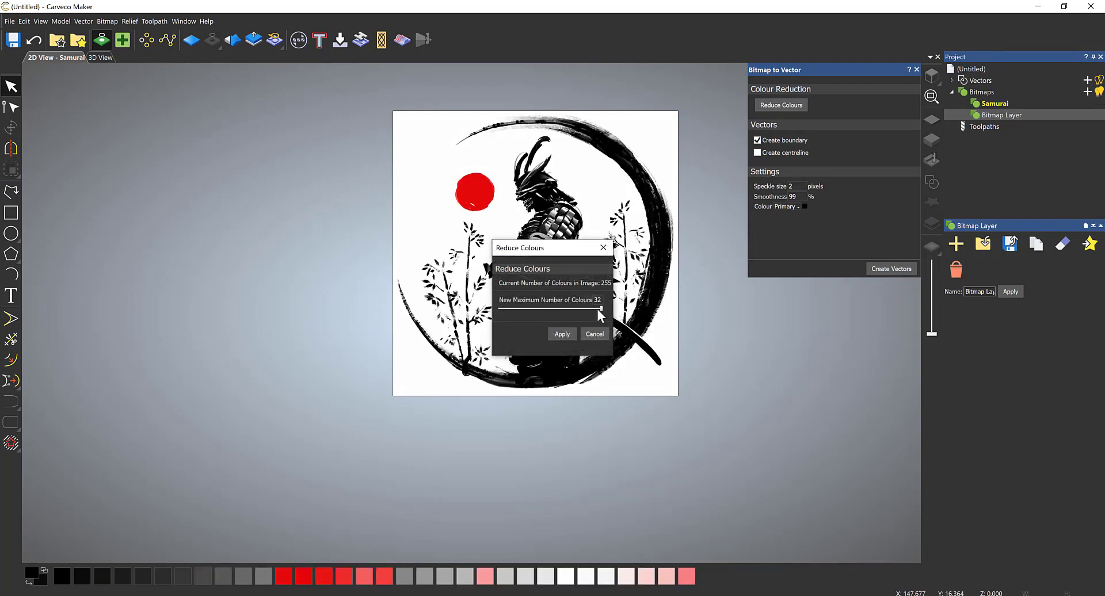
left_click_drag(599, 309, 506, 313)
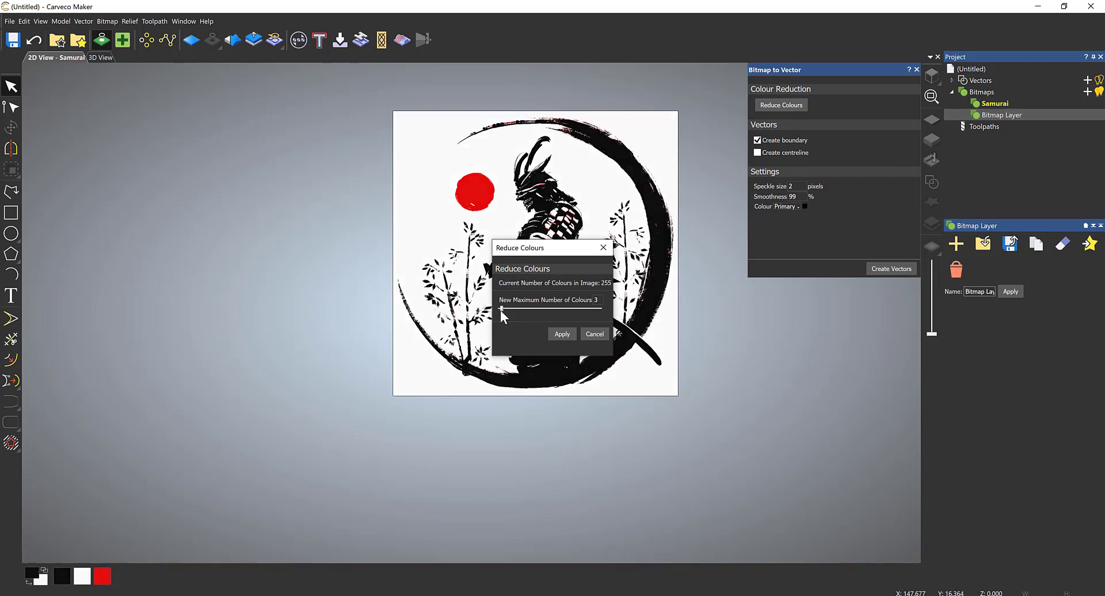
left_click(559, 334)
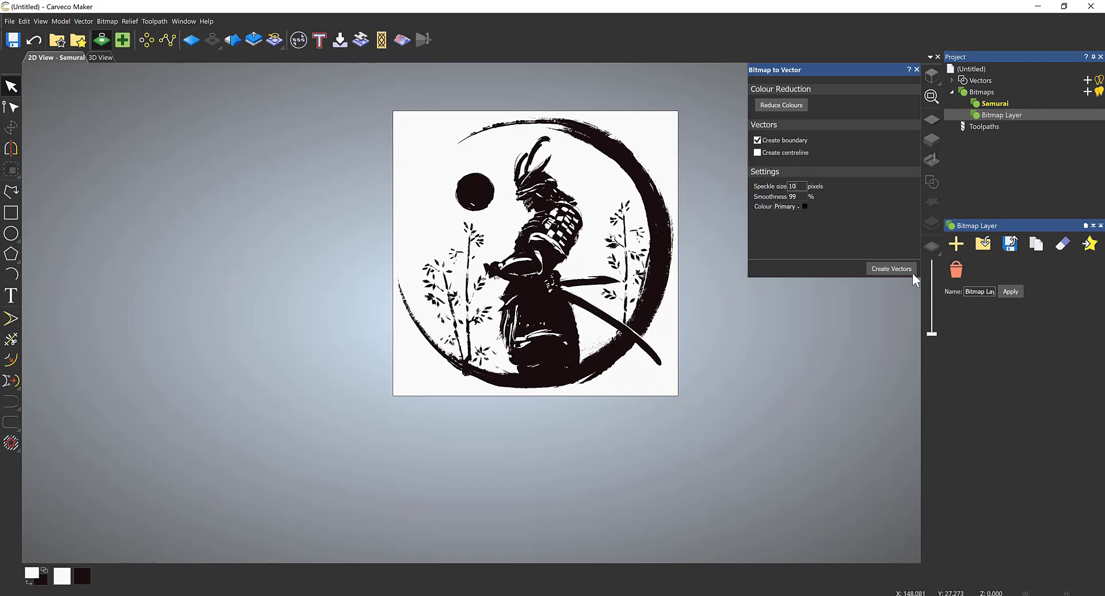
- Create boundary vectors with a speckle size of 10 pixels and hide the bitmaps to check the samurai and sword outlines
left_click(894, 271)
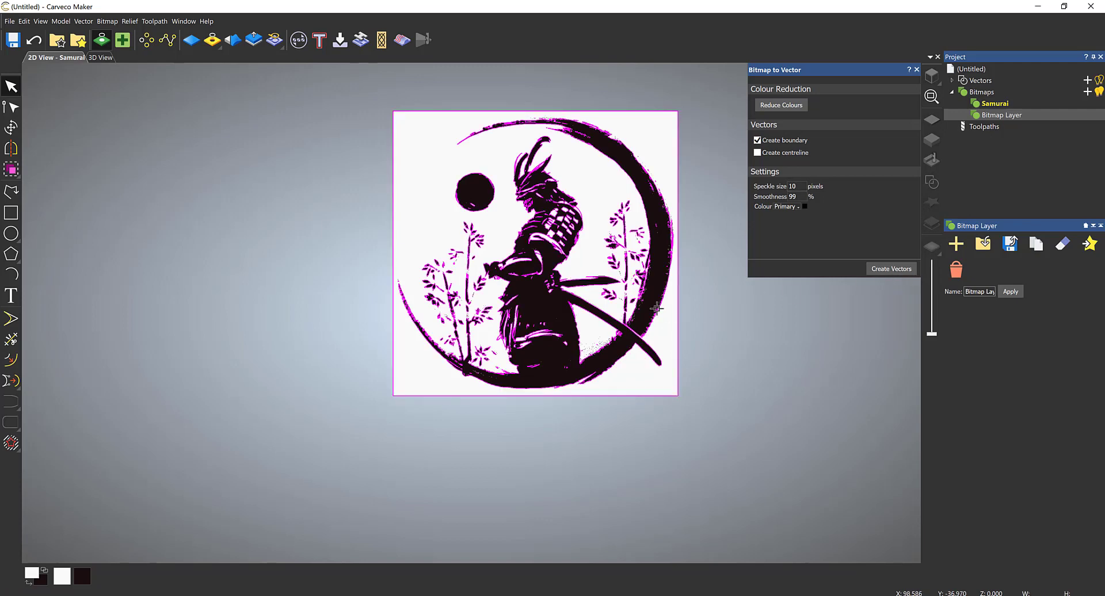
scroll(572, 279, "up", 5)
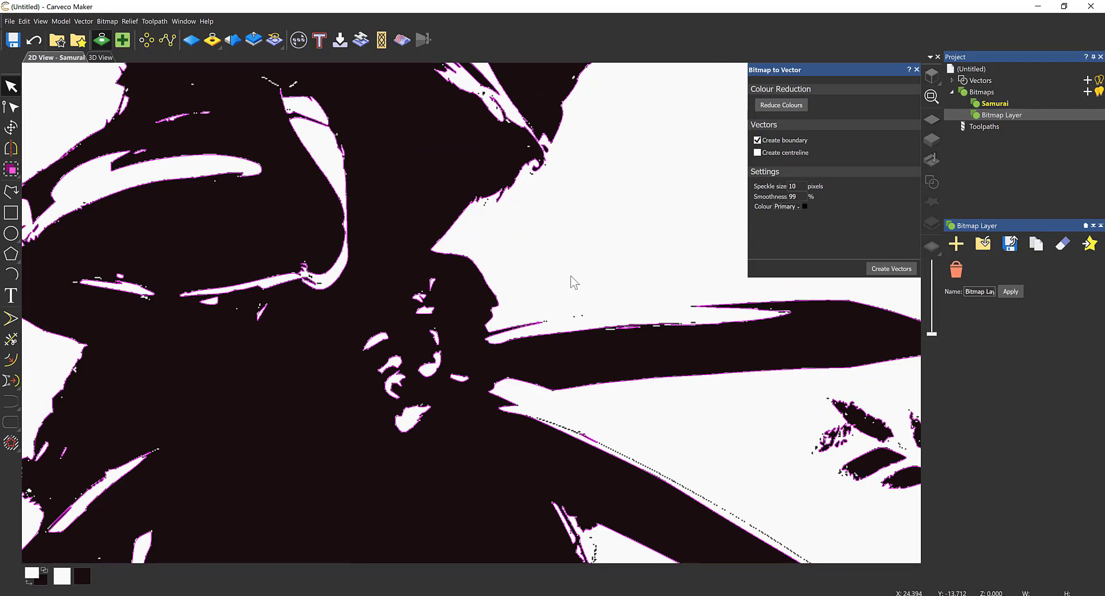
scroll(633, 446, "up", 3)
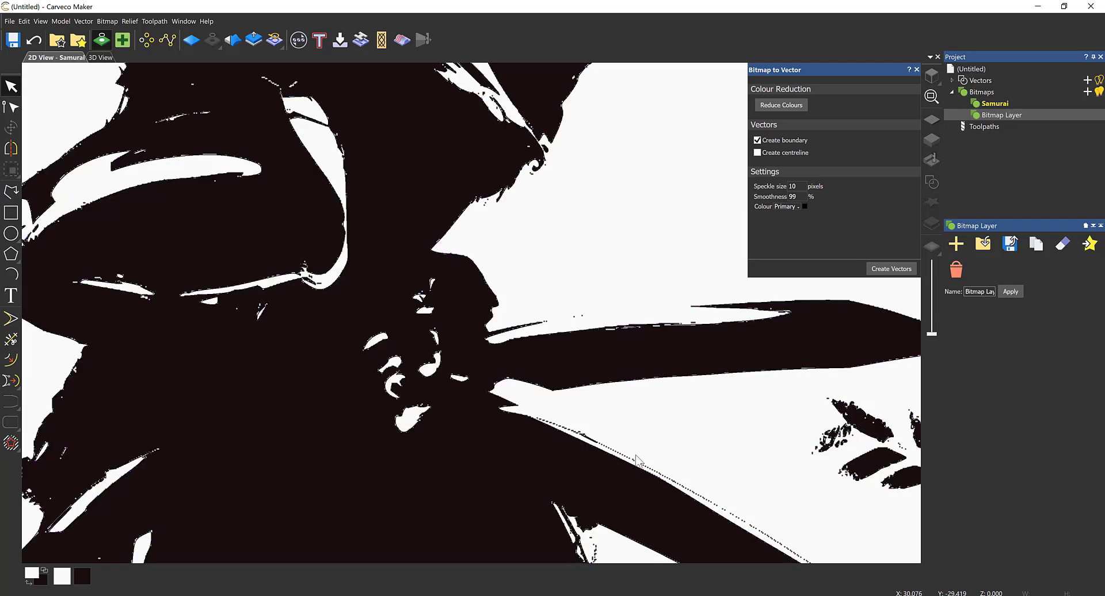
left_click(1099, 91)
scroll(621, 428, "down", 3)
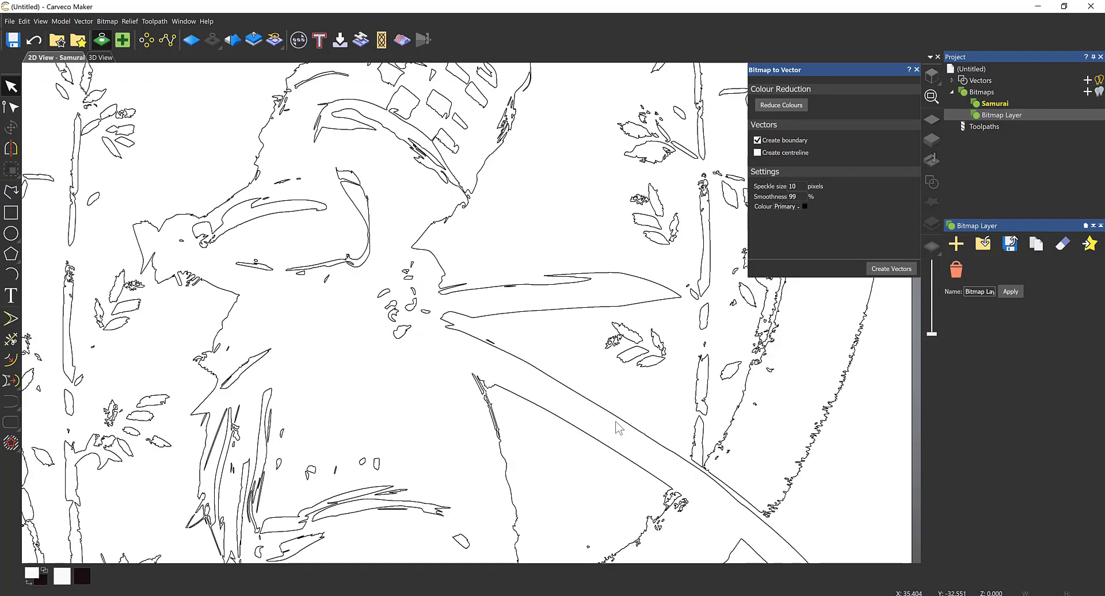
scroll(599, 414, "down", 5)
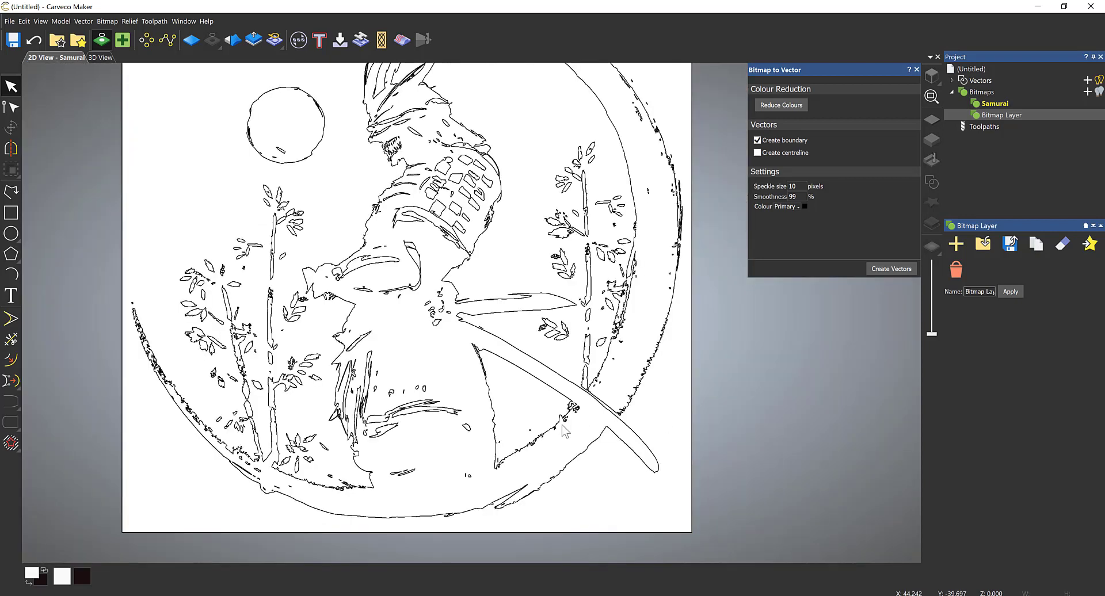
- Compare the speckled area between the robe and the sword in the bitmap with its traced outlines
left_click(1100, 92)
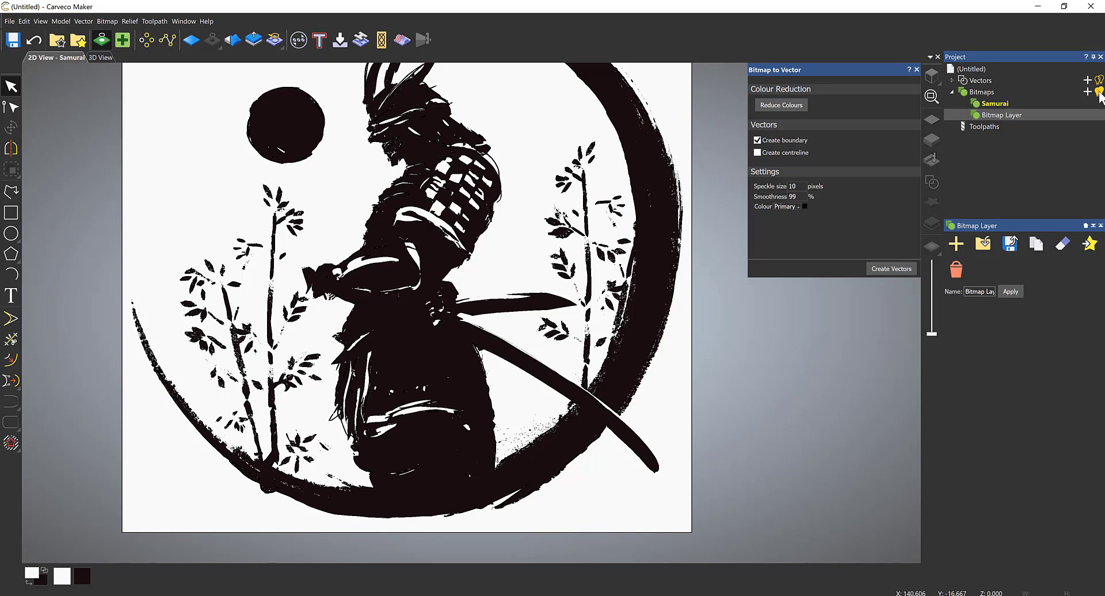
scroll(525, 449, "up", 5)
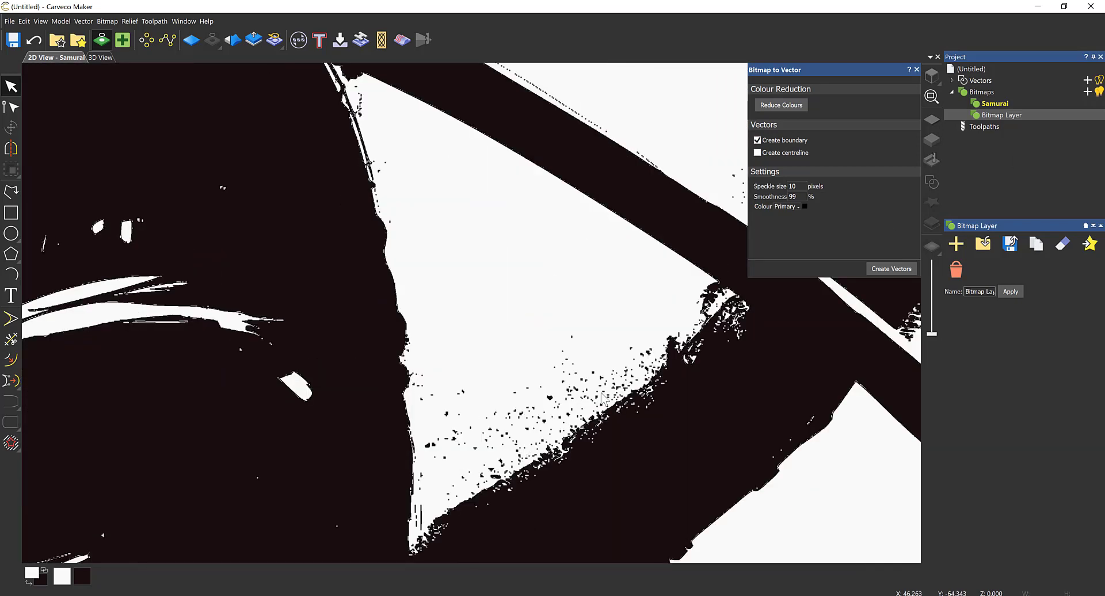
left_click(1099, 92)
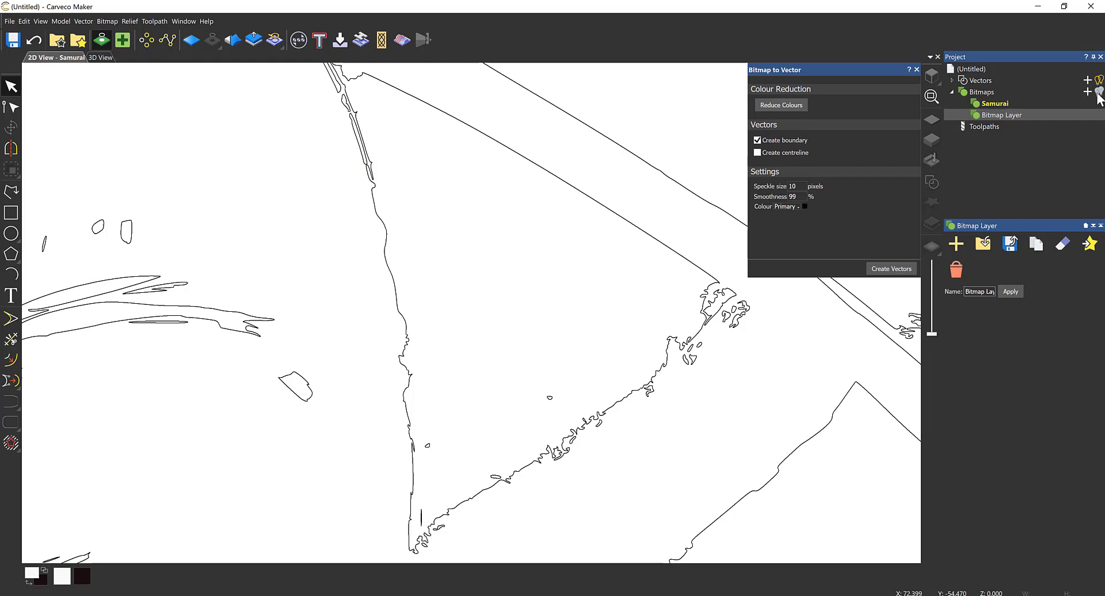
left_click(1100, 92)
- Recreate the boundary vectors with a speckle size of 20 pixels and hide all bitmaps
scroll(550, 299, "down", 5)
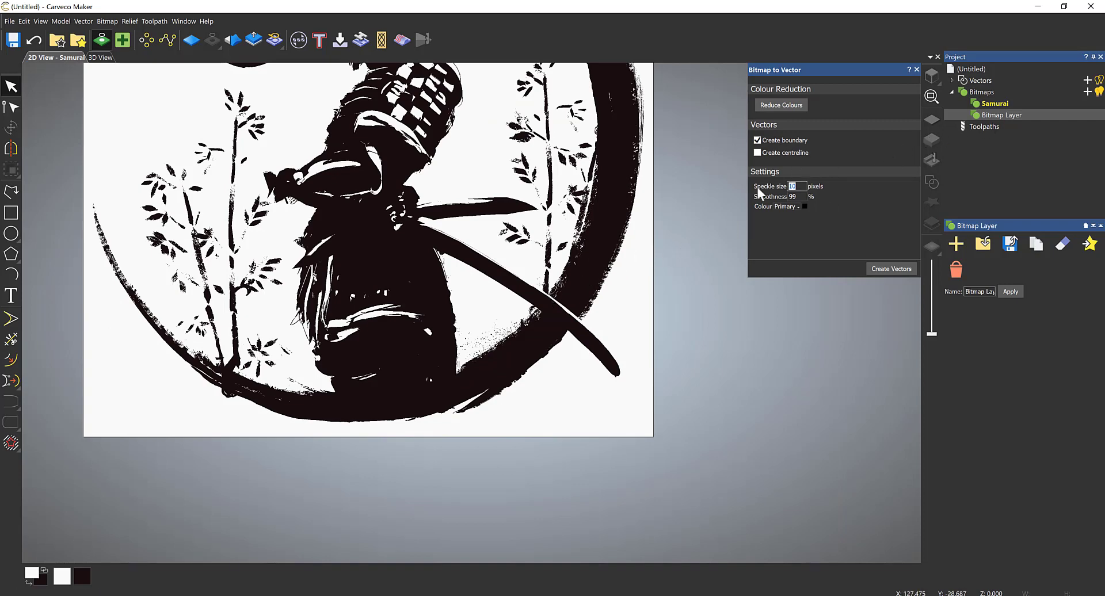
type("20")
left_click(894, 268)
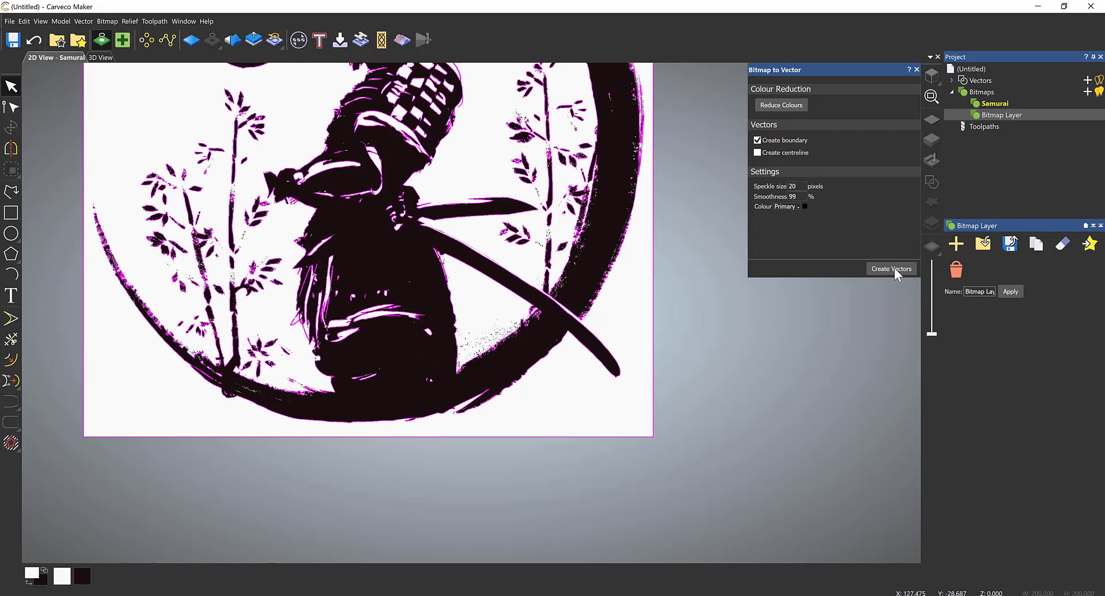
left_click(1098, 91)
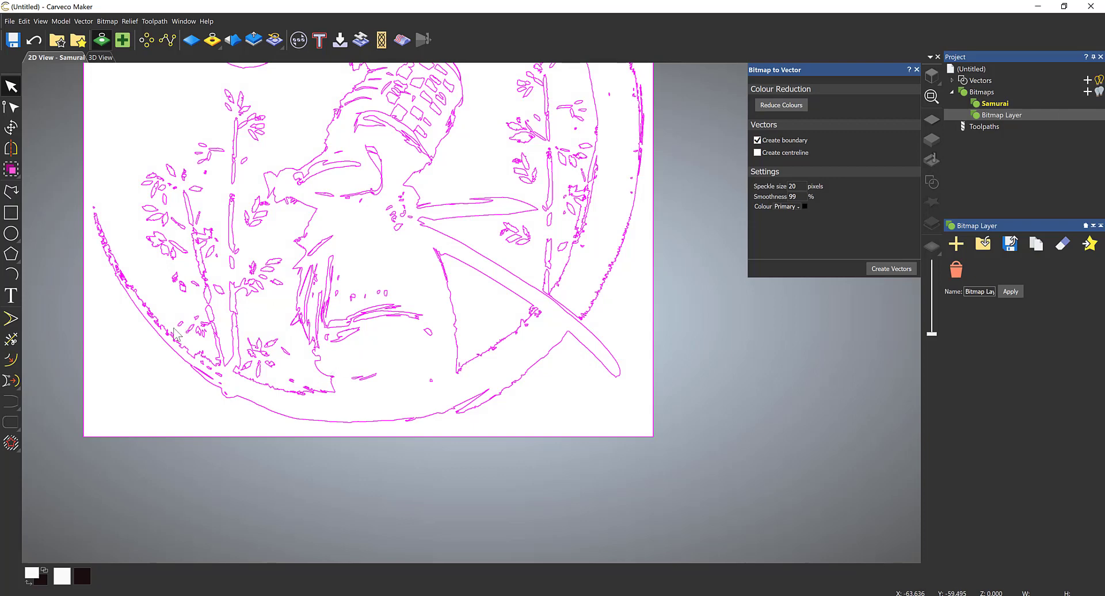
- Inspect the new sword, robe and bamboo outlines up close and close Bitmap to Vector
scroll(291, 361, "down", 1)
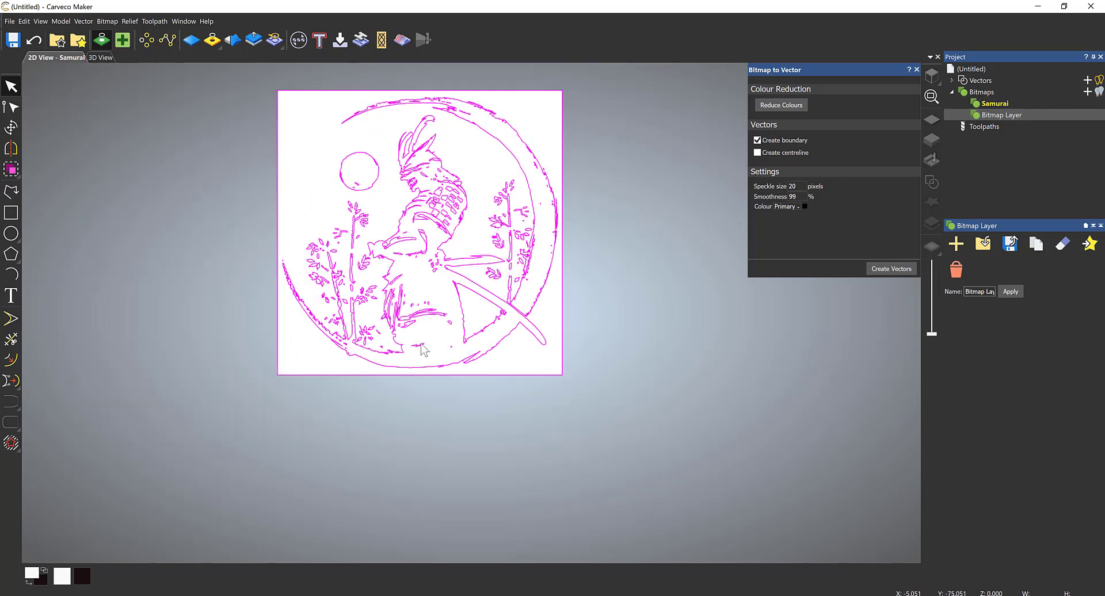
scroll(518, 300, "up", 2)
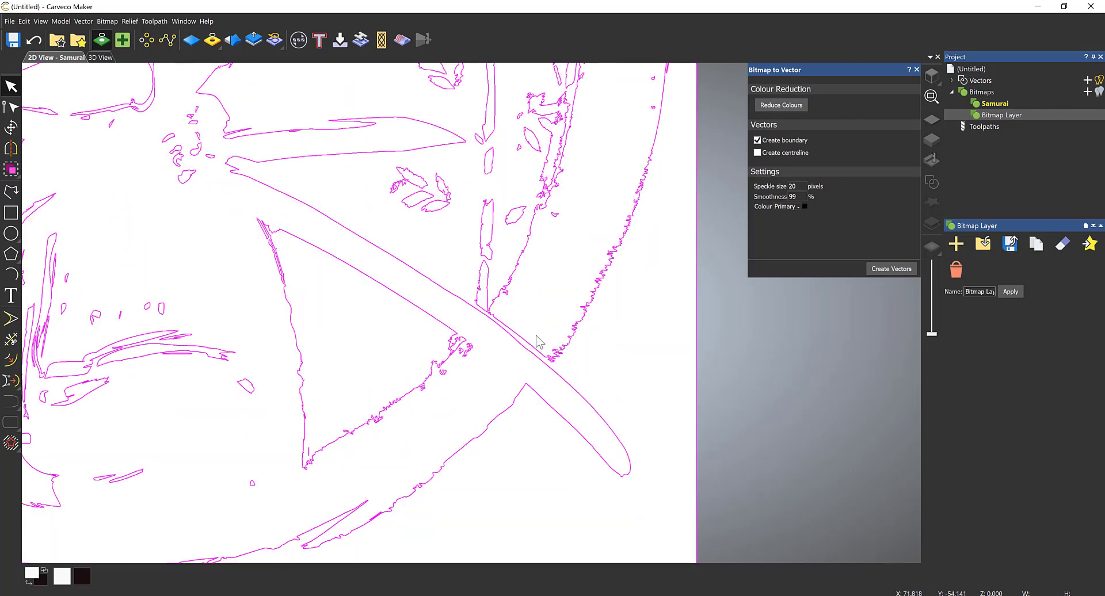
scroll(339, 367, "down", 1)
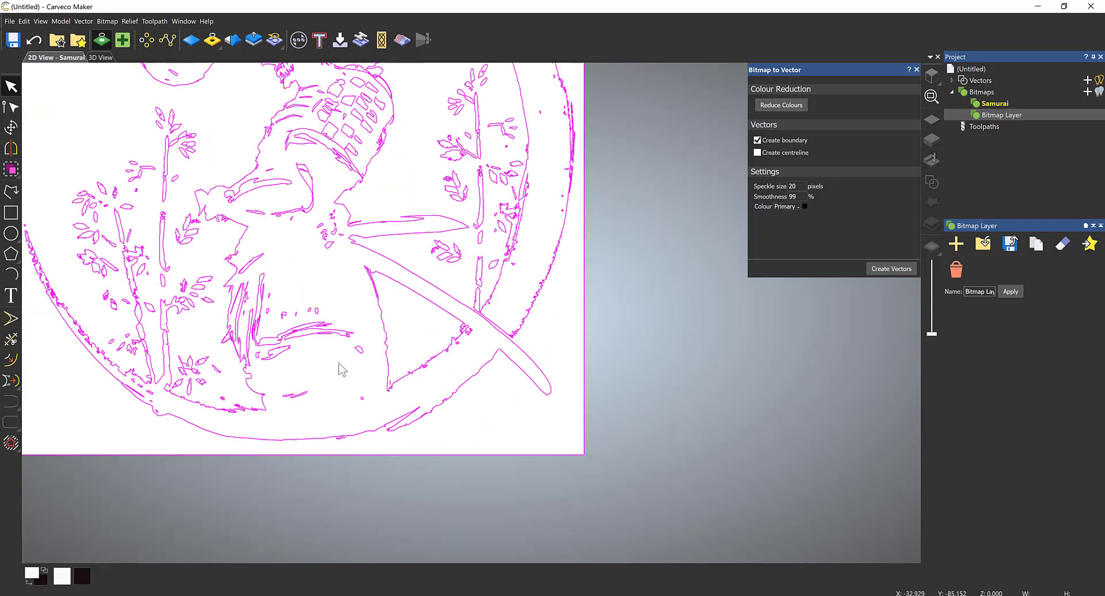
scroll(340, 369, "down", 1)
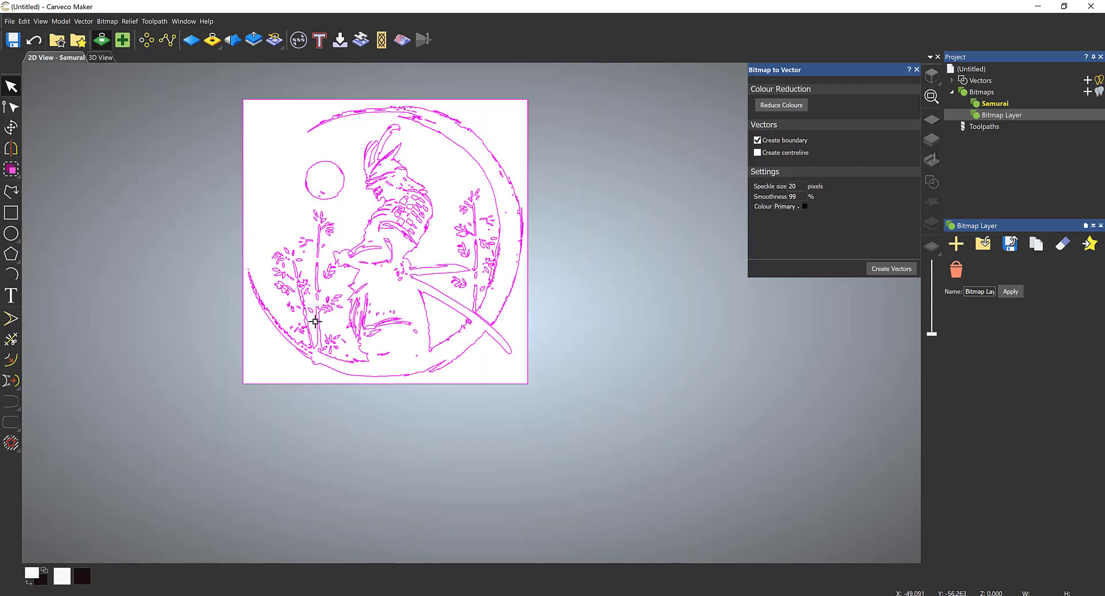
scroll(313, 325, "up", 1)
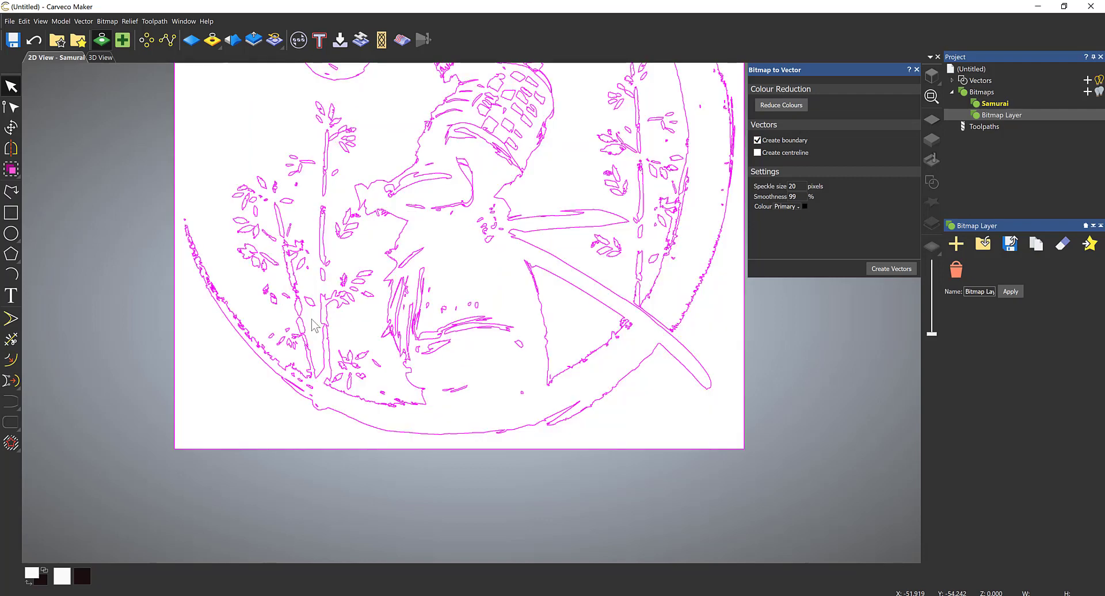
scroll(344, 168, "up", 1)
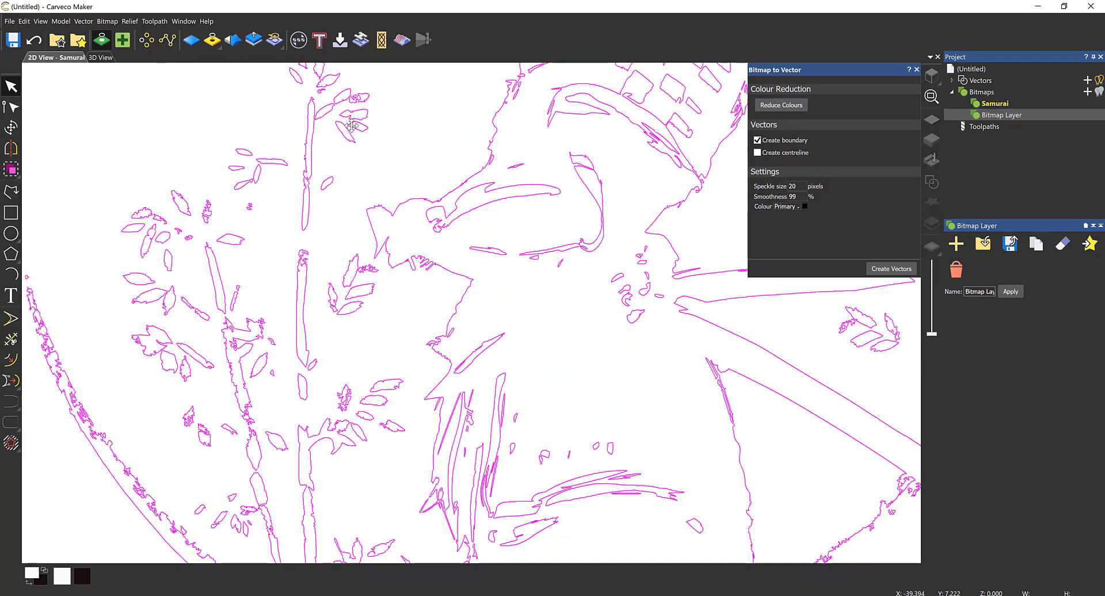
left_click(917, 70)
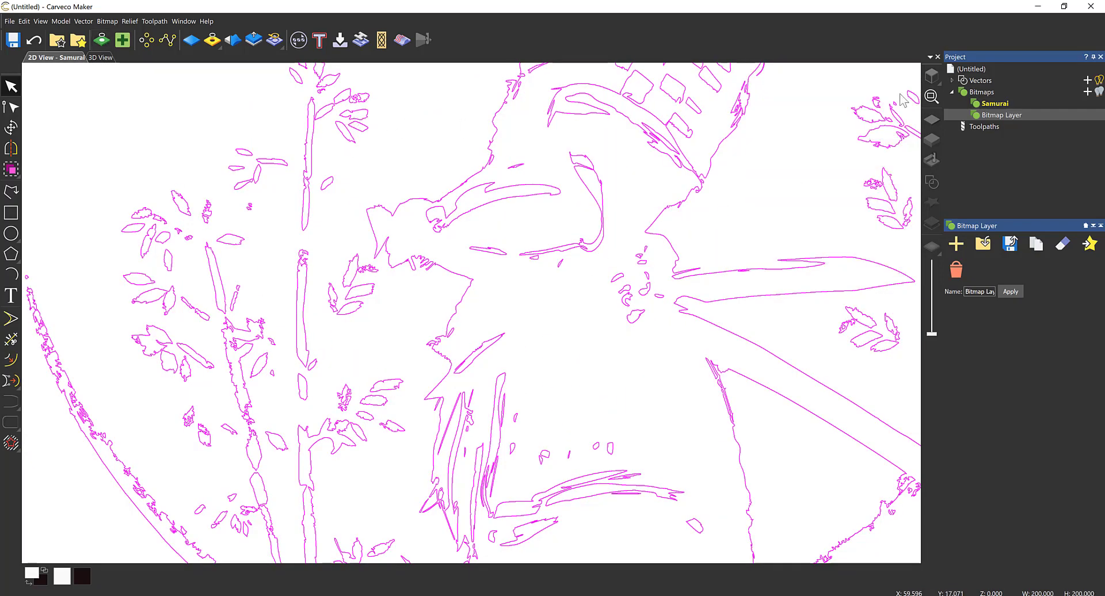
- Check the samurai vectors for open shapes with Vector Doctor
left_click(122, 40)
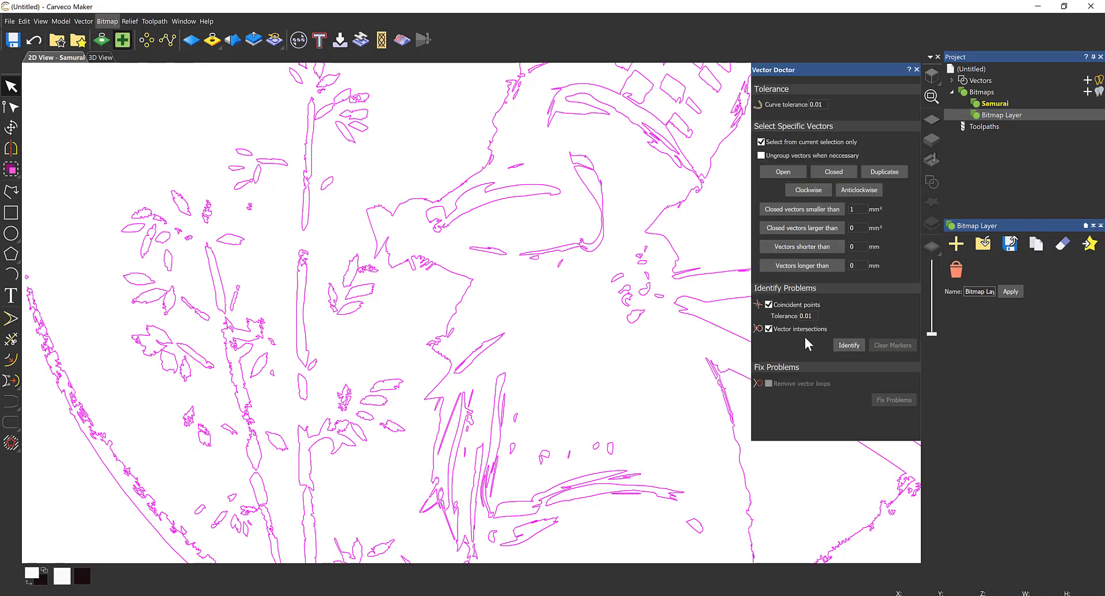
left_click(784, 172)
scroll(539, 389, "down", 3)
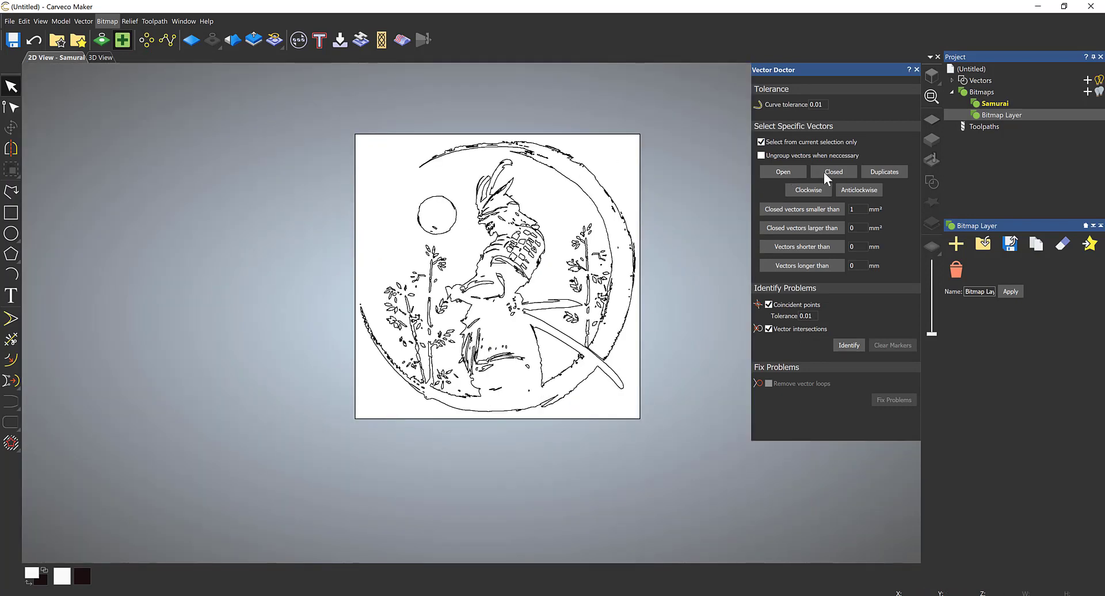
- Reselect all vectors to check for duplicates, coincident points and intersections, and close Vector Doctor
left_click_drag(306, 117, 685, 445)
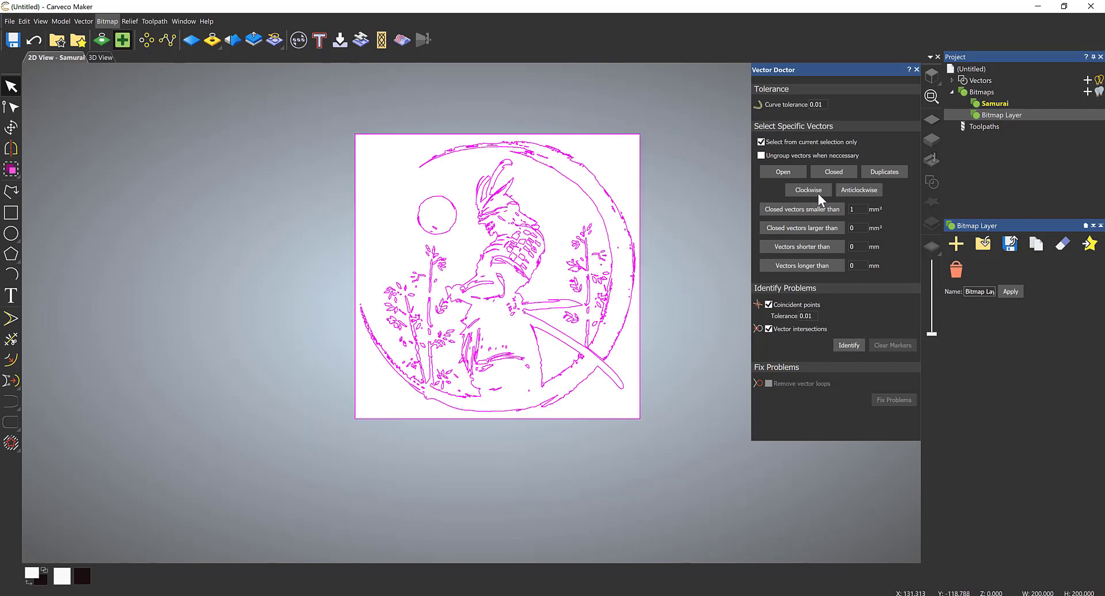
left_click(884, 171)
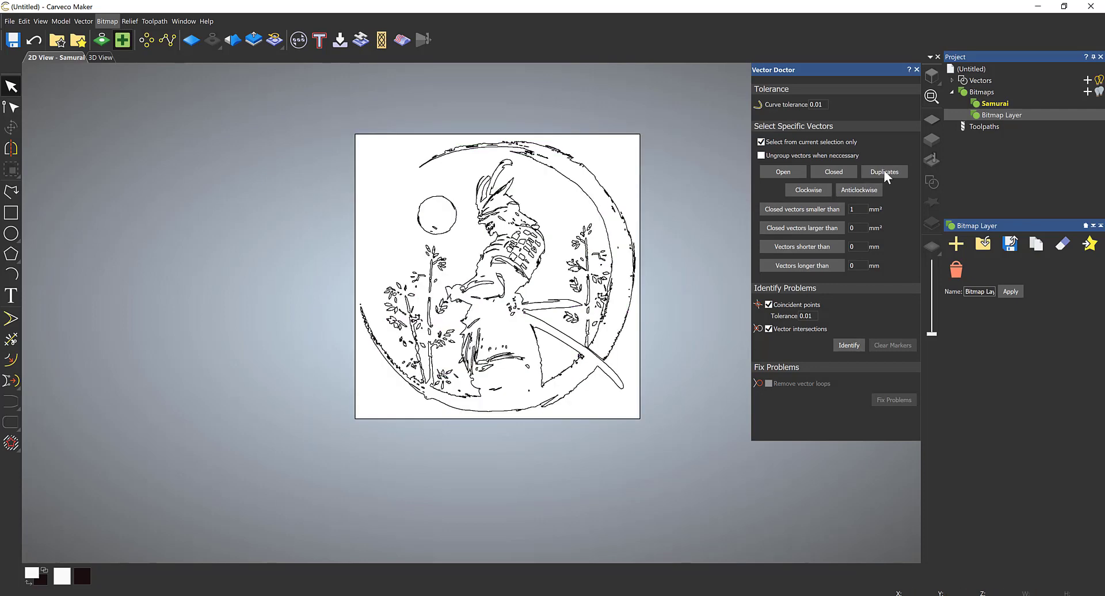
mouse_move(300, 102)
left_mouse_down()
mouse_move(472, 242)
mouse_move(620, 420)
mouse_move(685, 431)
left_mouse_up()
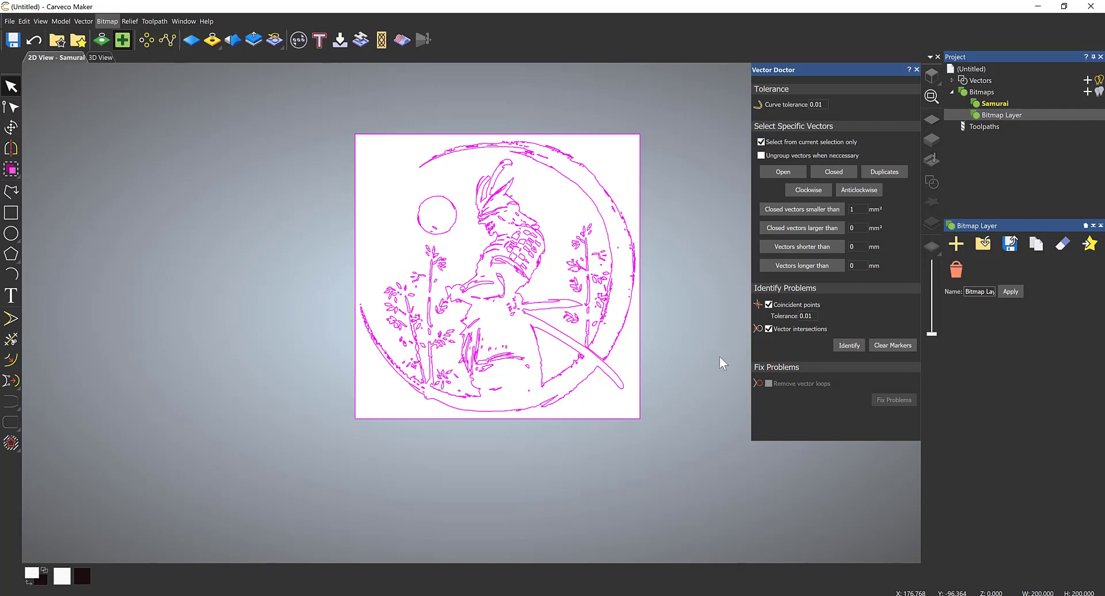
left_click(917, 70)
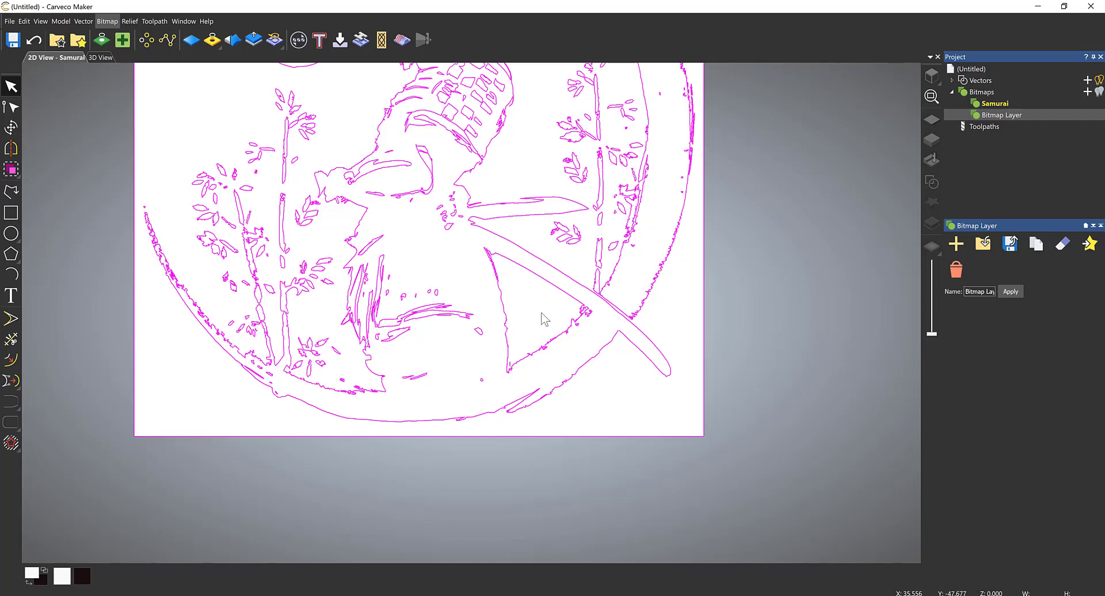
- Delete the square border vector surrounding the samurai design
scroll(541, 383, "down", 3)
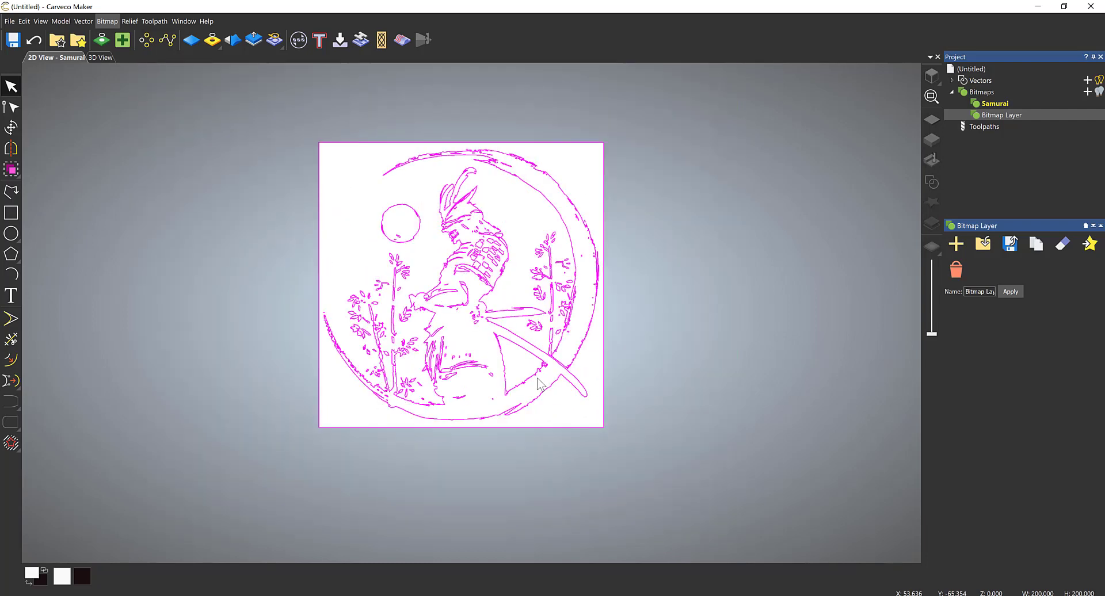
left_click(626, 168)
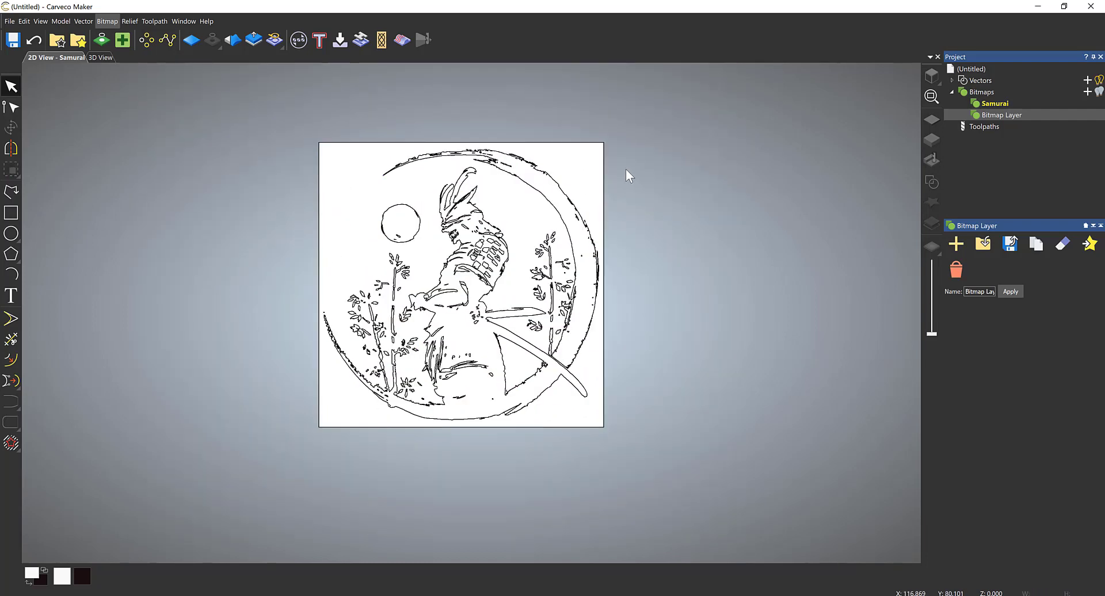
left_click_drag(626, 168, 581, 120)
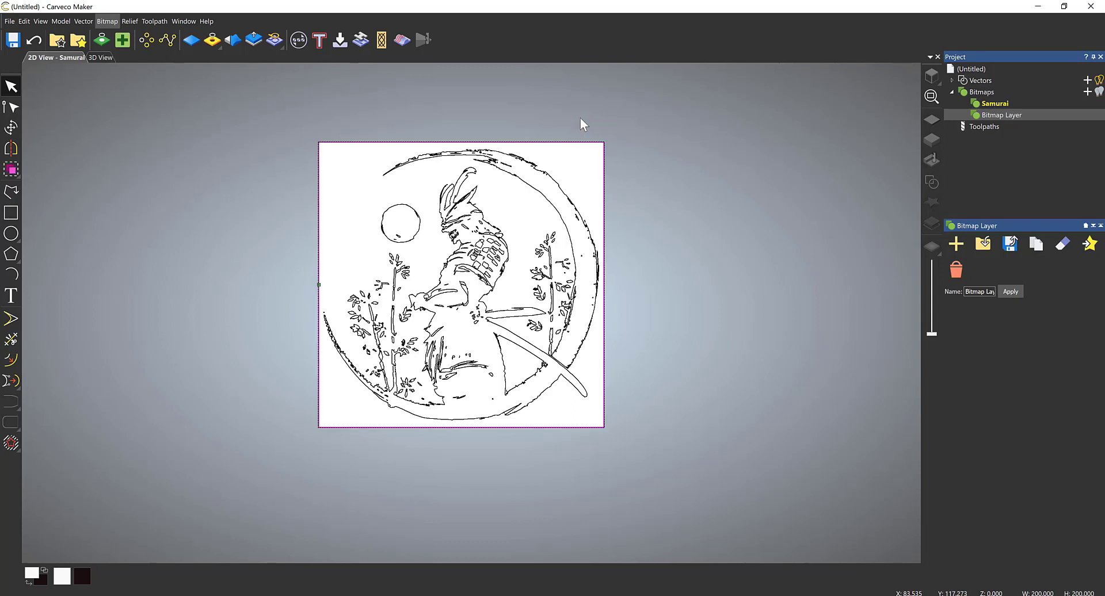
left_click(646, 223)
left_click(604, 201)
key("Escape")
- Select all the samurai vectors and scale them down proportionally about their centre, leaving a wide margin inside the model
mouse_move(639, 466)
left_mouse_down()
mouse_move(648, 471)
mouse_move(303, 154)
mouse_move(298, 129)
left_mouse_up()
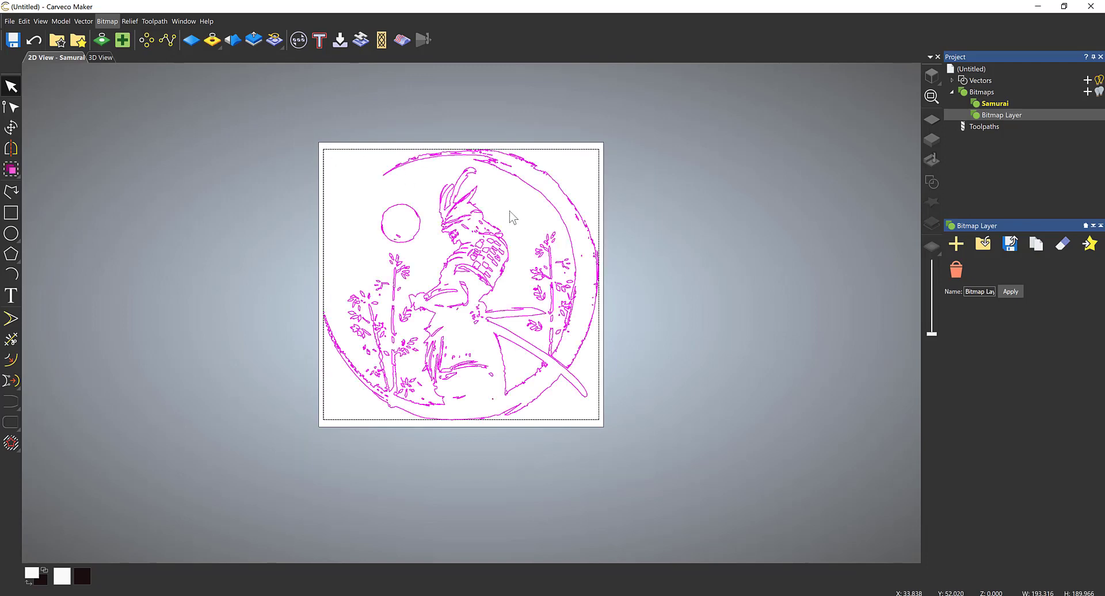
left_click(534, 217)
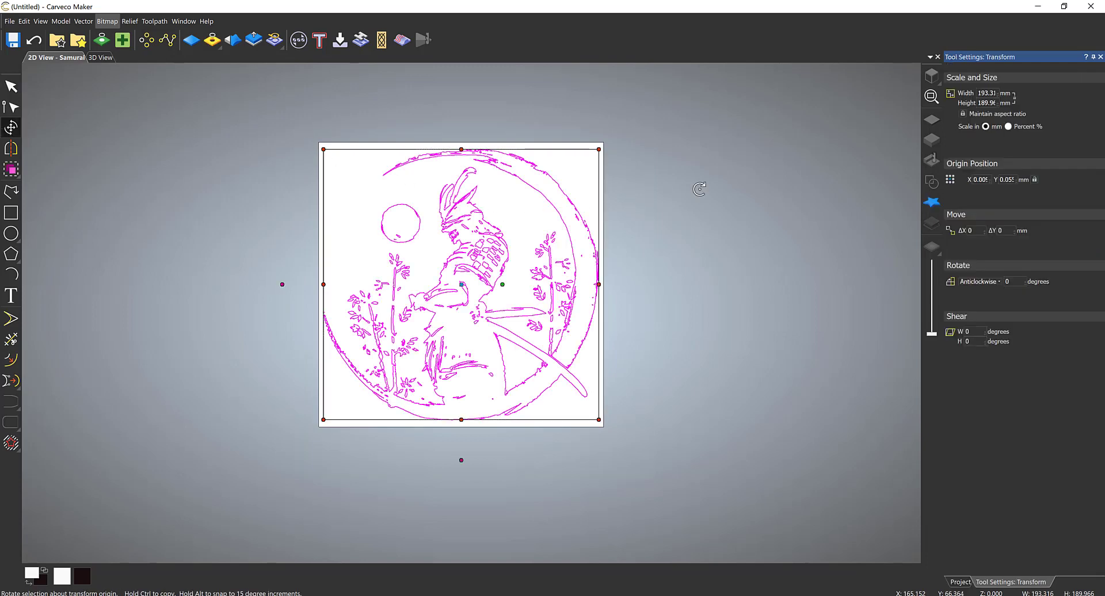
key("Escape")
mouse_move(691, 457)
left_mouse_down()
mouse_move(415, 407)
mouse_move(278, 131)
left_mouse_up()
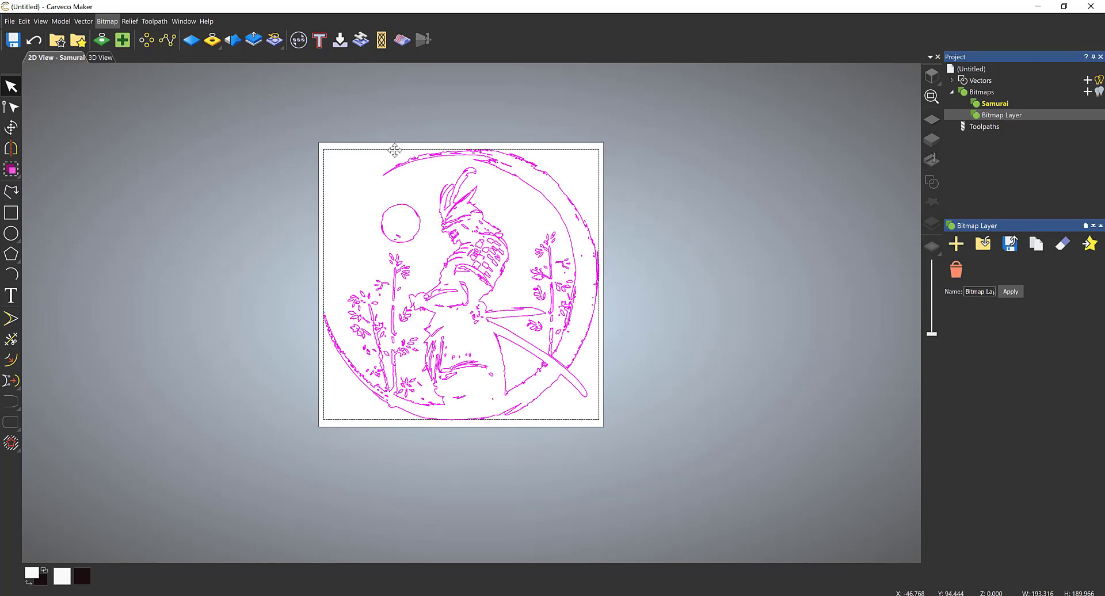
key("t")
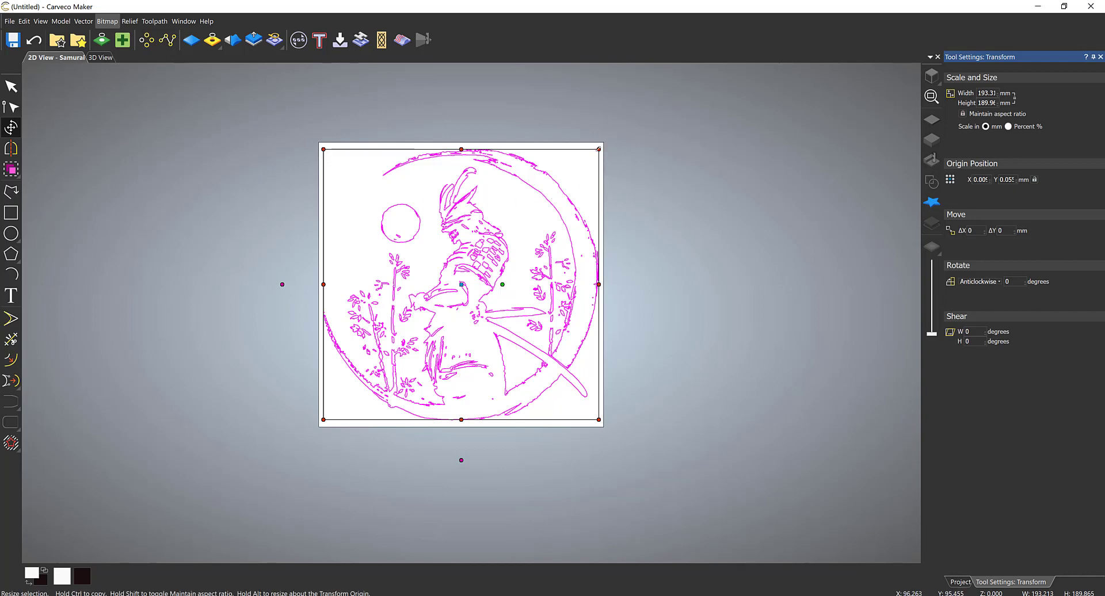
left_click_drag(599, 149, 577, 192)
key("Escape")
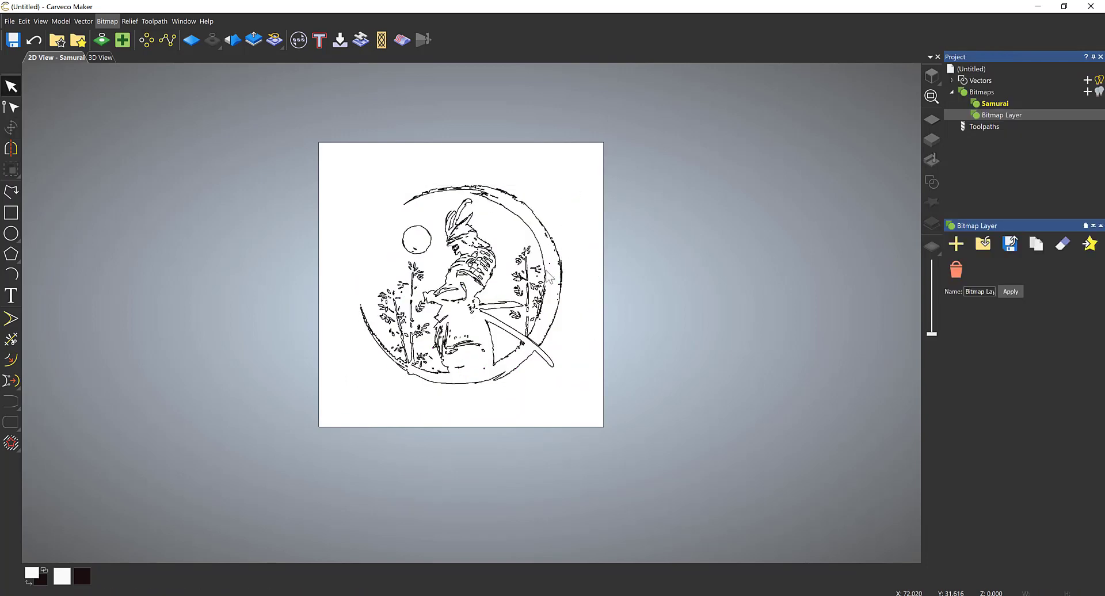
- Delete tiny stray vectors around the robe and bamboo and near the moon's lower edge
scroll(524, 409, "up", 4)
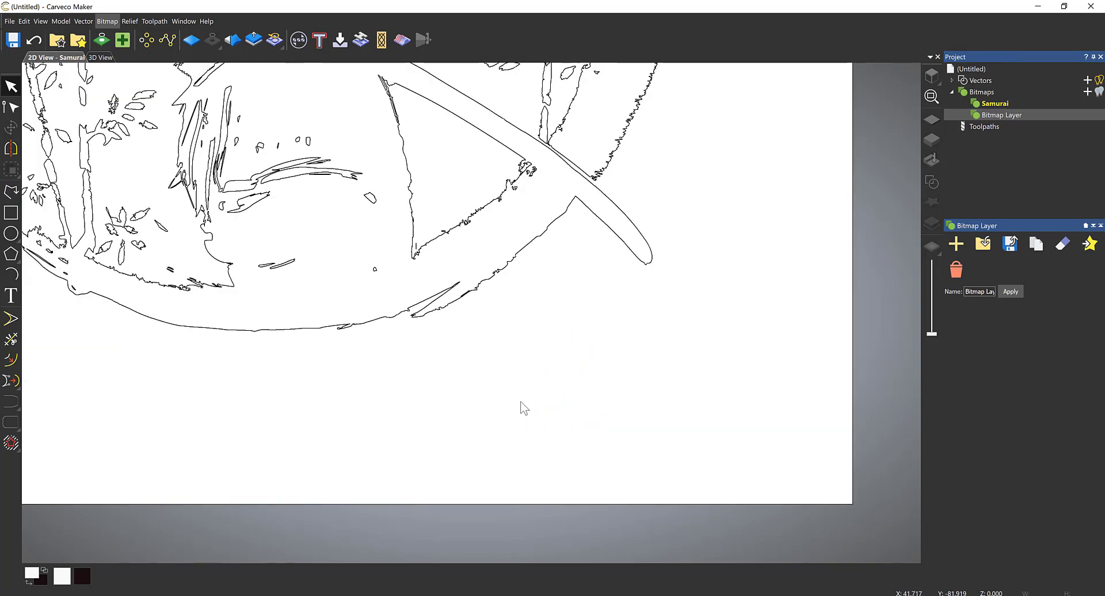
middle_click_drag(400, 425, 495, 461)
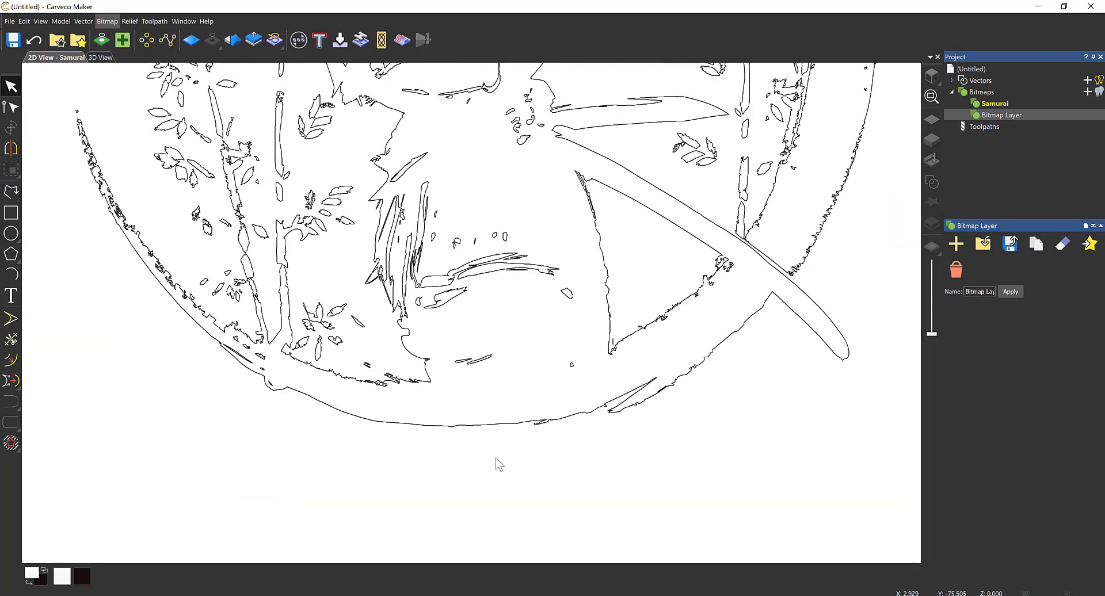
left_click(561, 367)
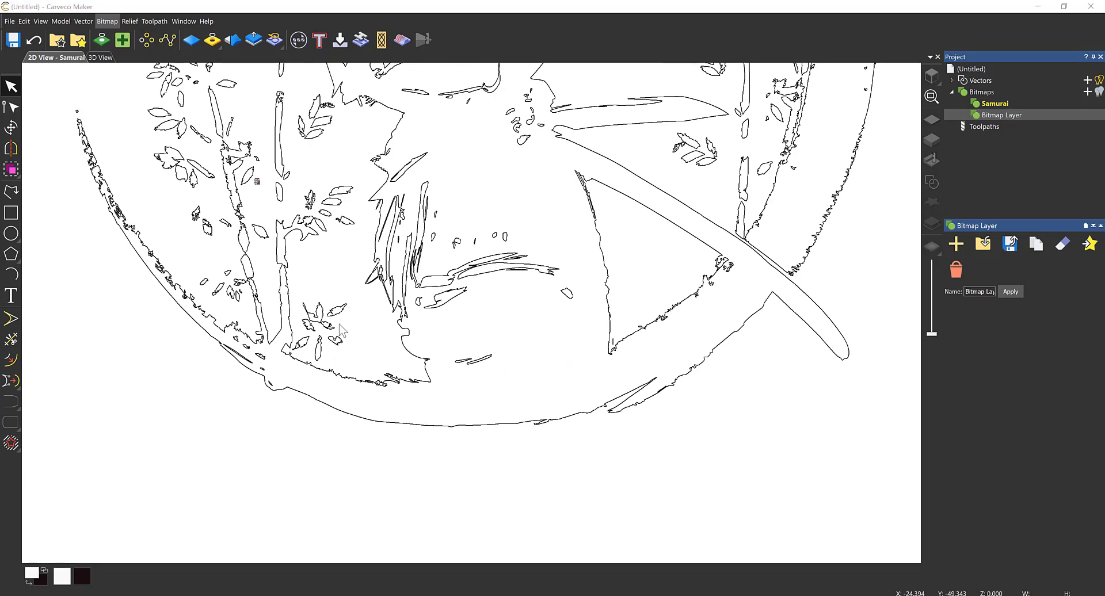
scroll(374, 396, "down", 3)
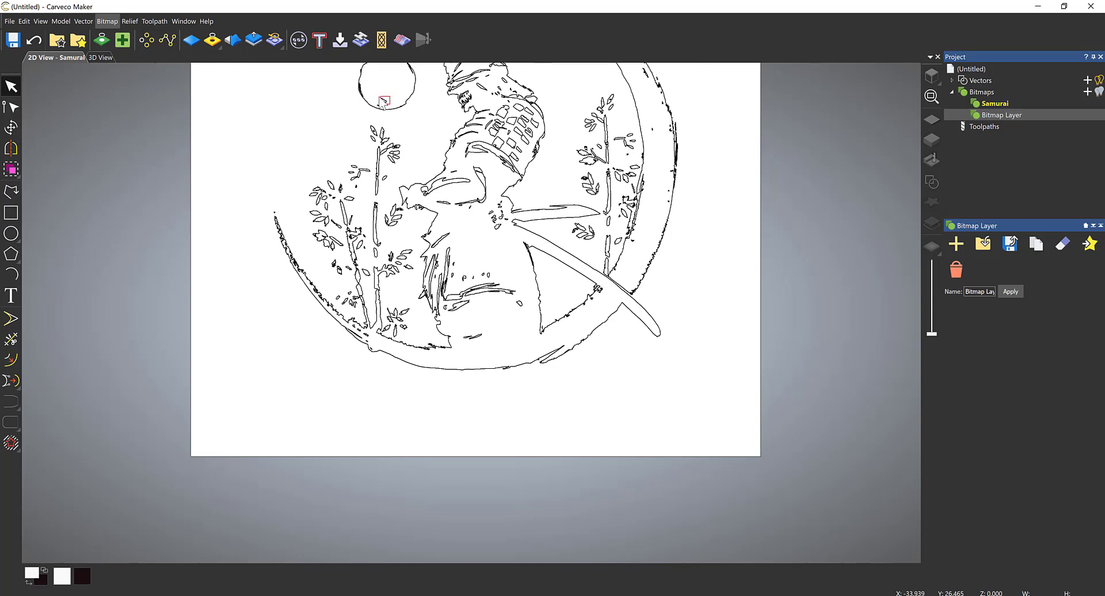
key("Escape")
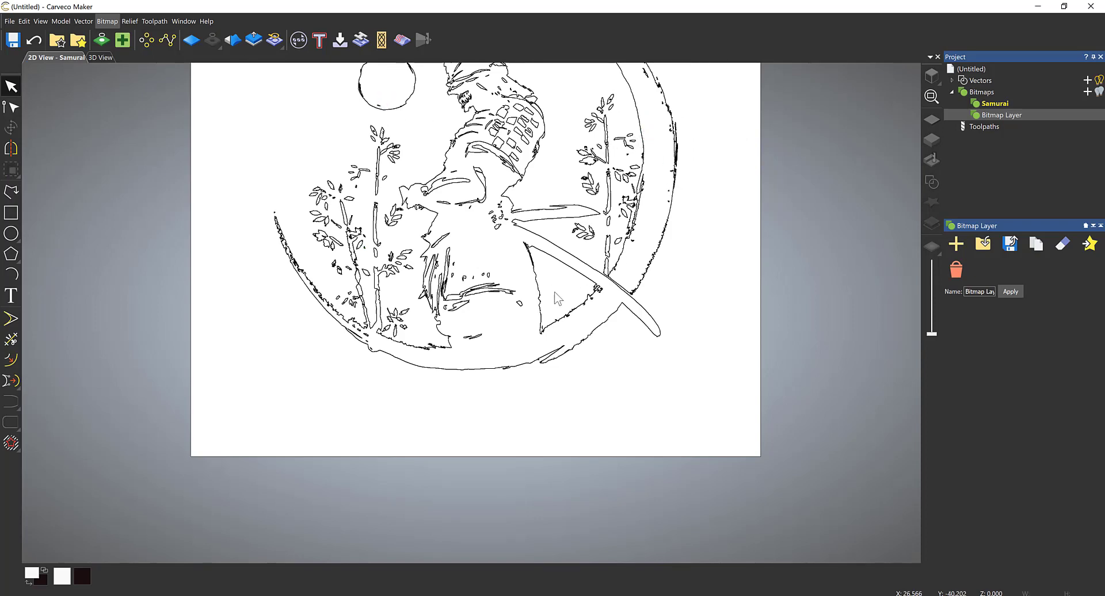
middle_click_drag(557, 298, 592, 424)
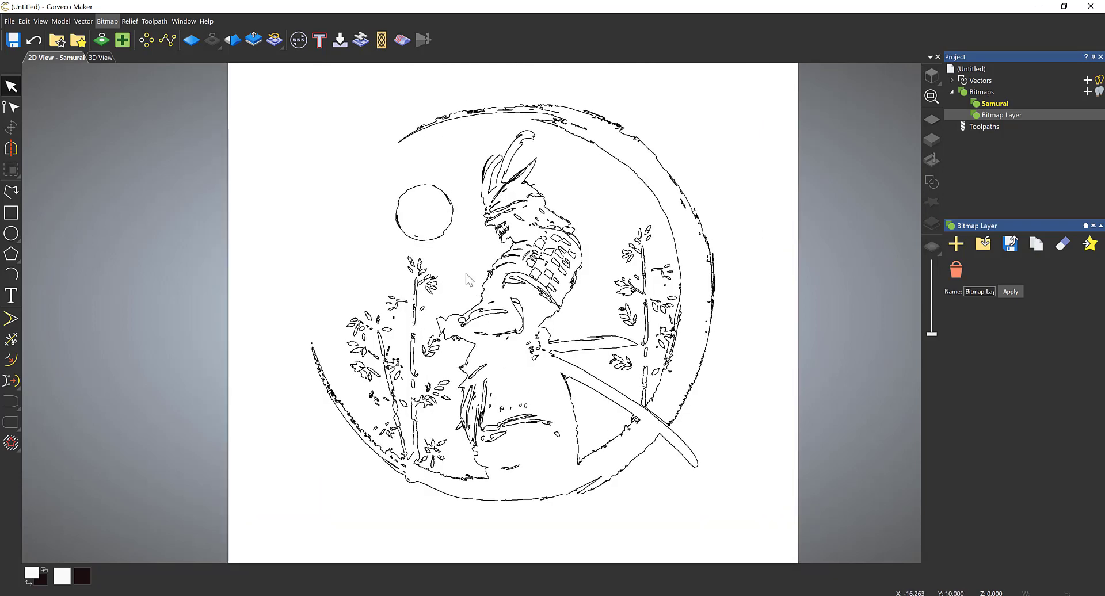
- Delete the thin sliver vectors along the inner left and lower edges of the moon outline
scroll(443, 218, "up", 6)
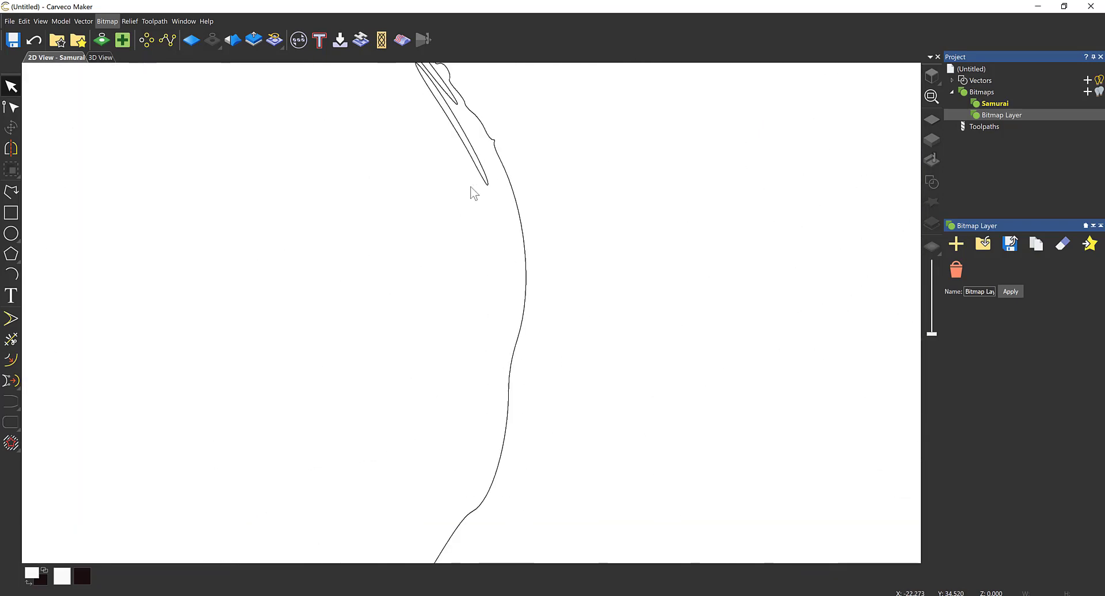
scroll(470, 202, "up", 2)
left_click_drag(454, 191, 421, 136)
left_click(421, 142)
scroll(332, 288, "down", 5)
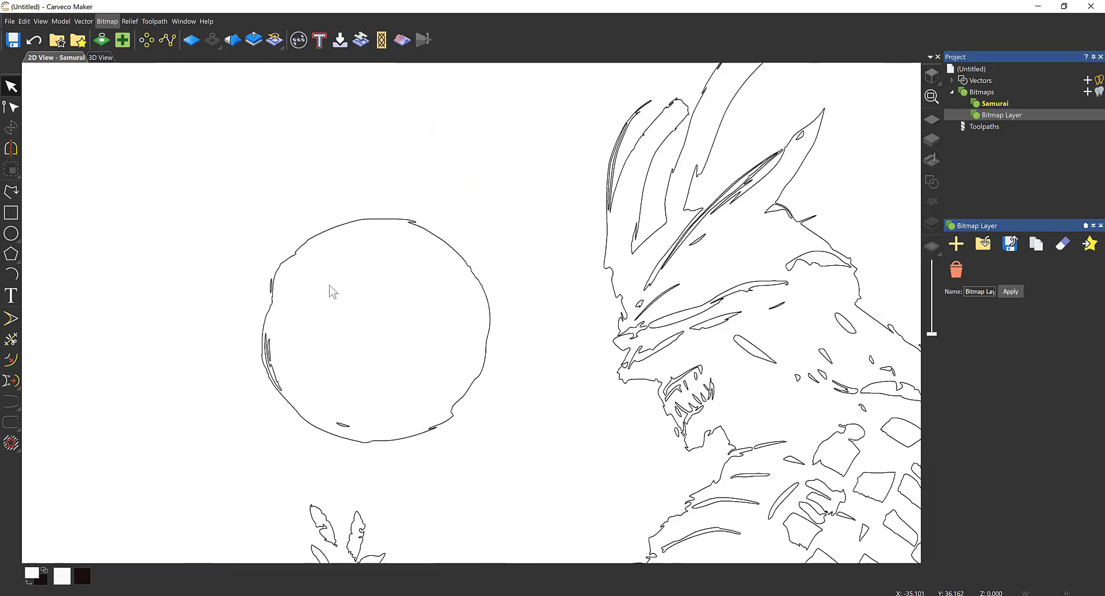
left_click(341, 426)
left_click(357, 432)
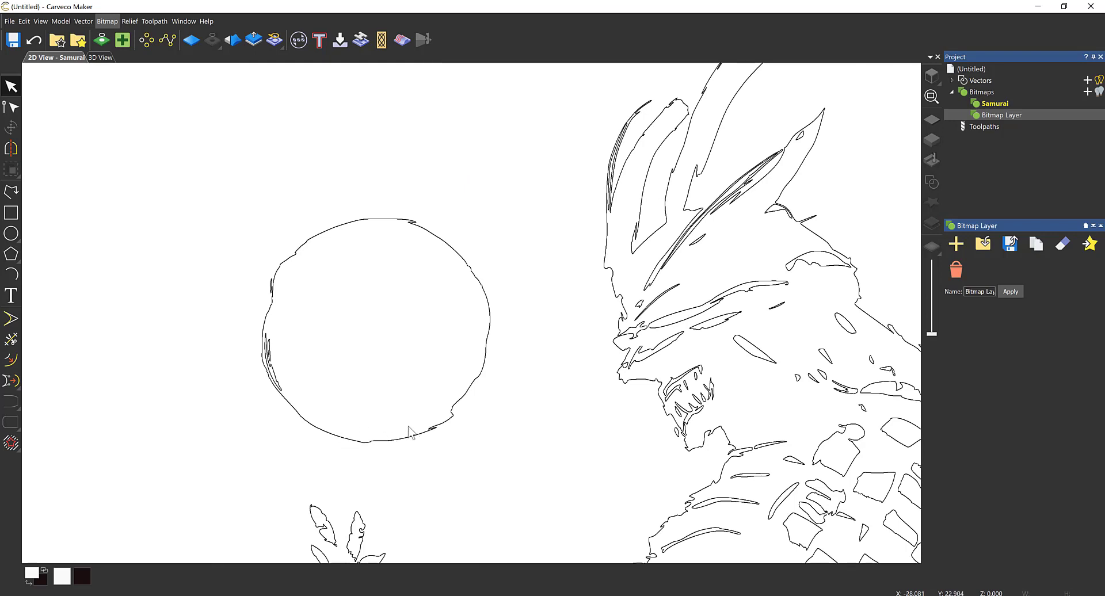
left_click(269, 348)
key("Delete")
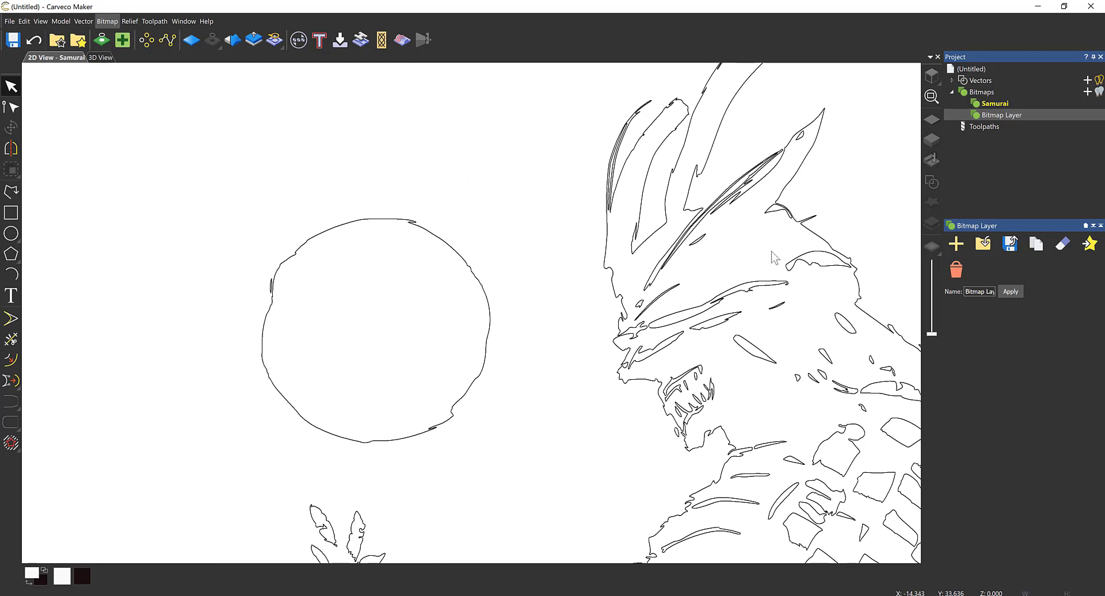
key("Delete")
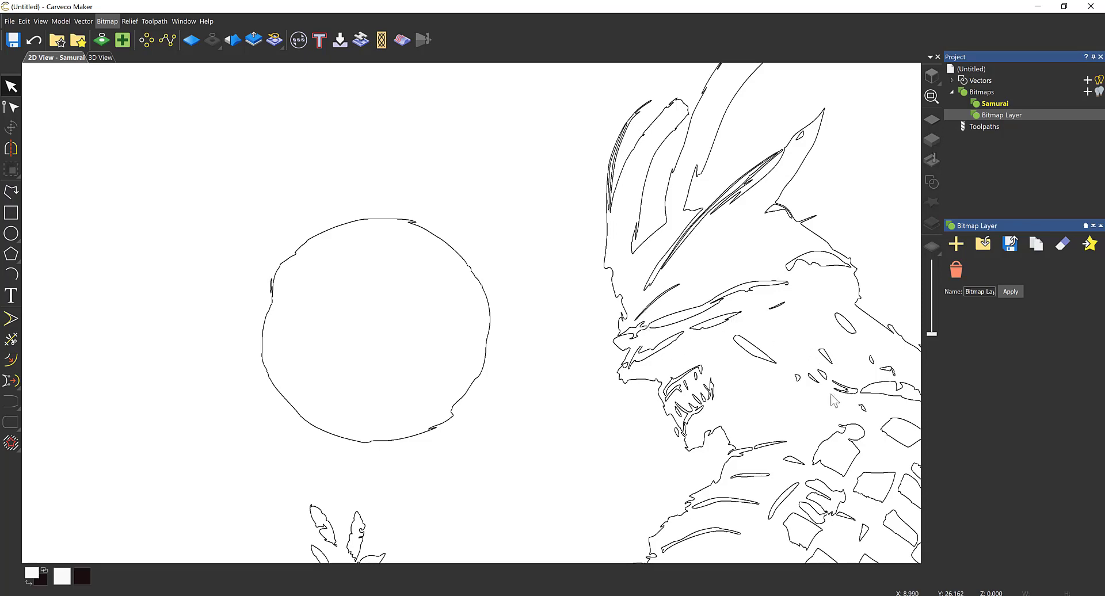
- Create a circle with a radius of about 78.8 mm around the samurai design, near the model's centre
middle_click_drag(772, 403, 556, 208)
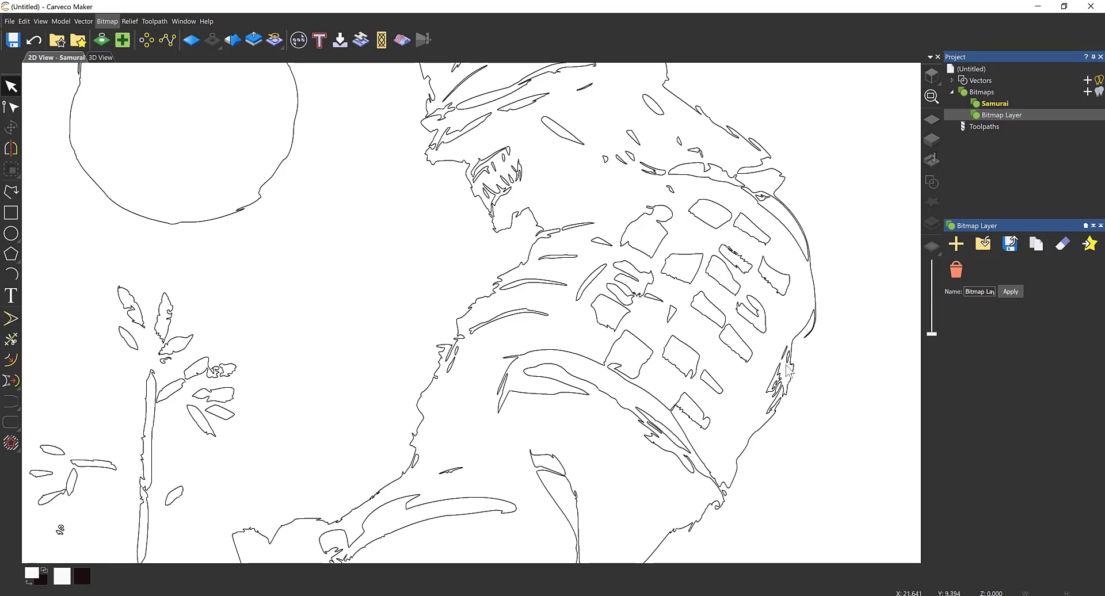
scroll(433, 391, "down", 3)
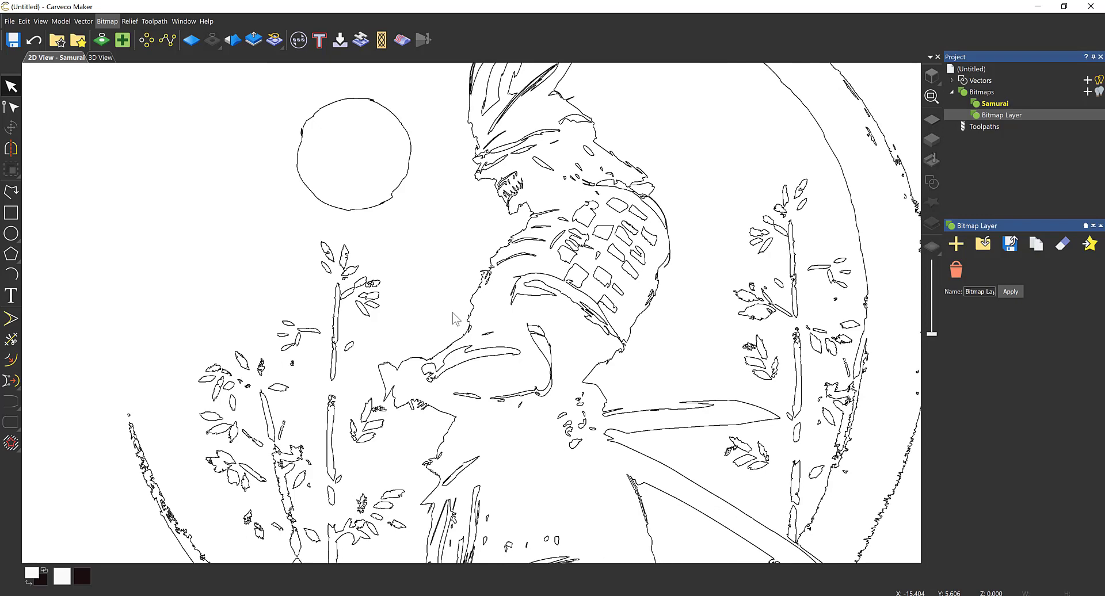
scroll(461, 314, "down", 3)
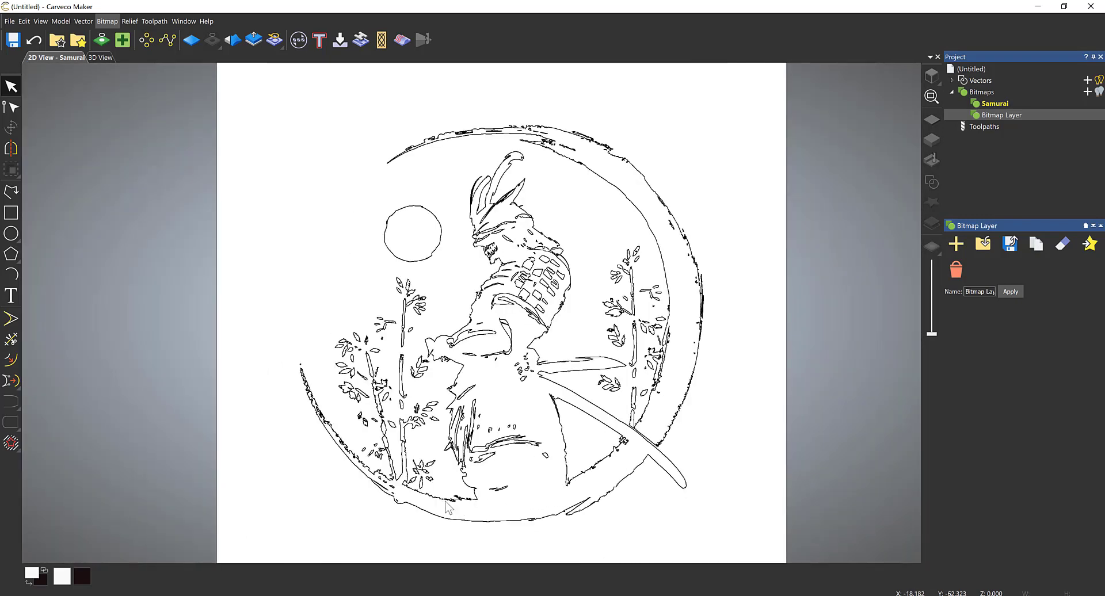
left_click(11, 234)
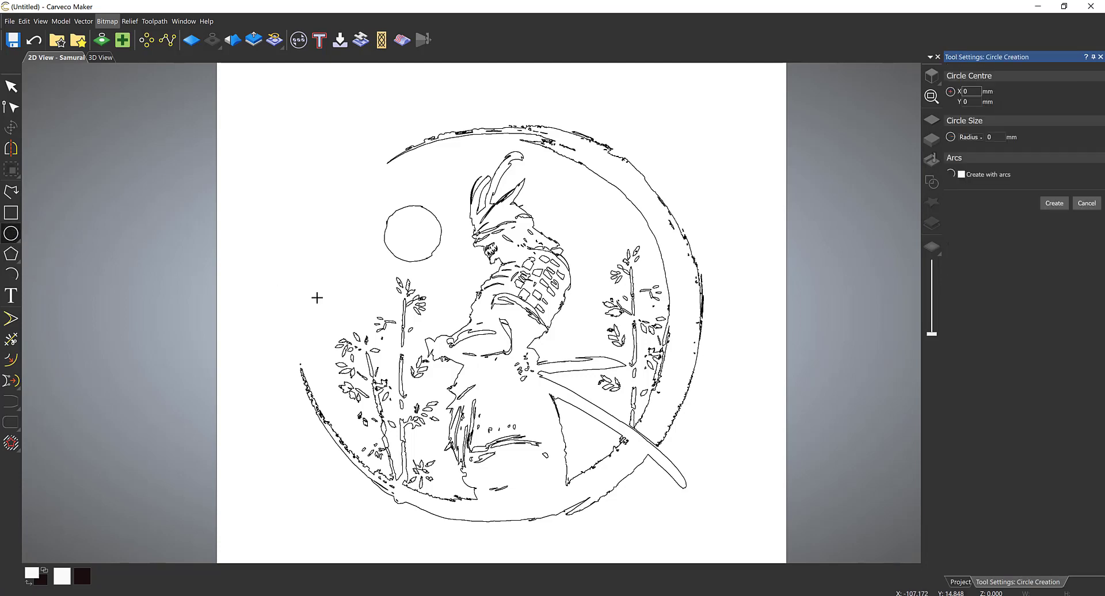
left_click(496, 323)
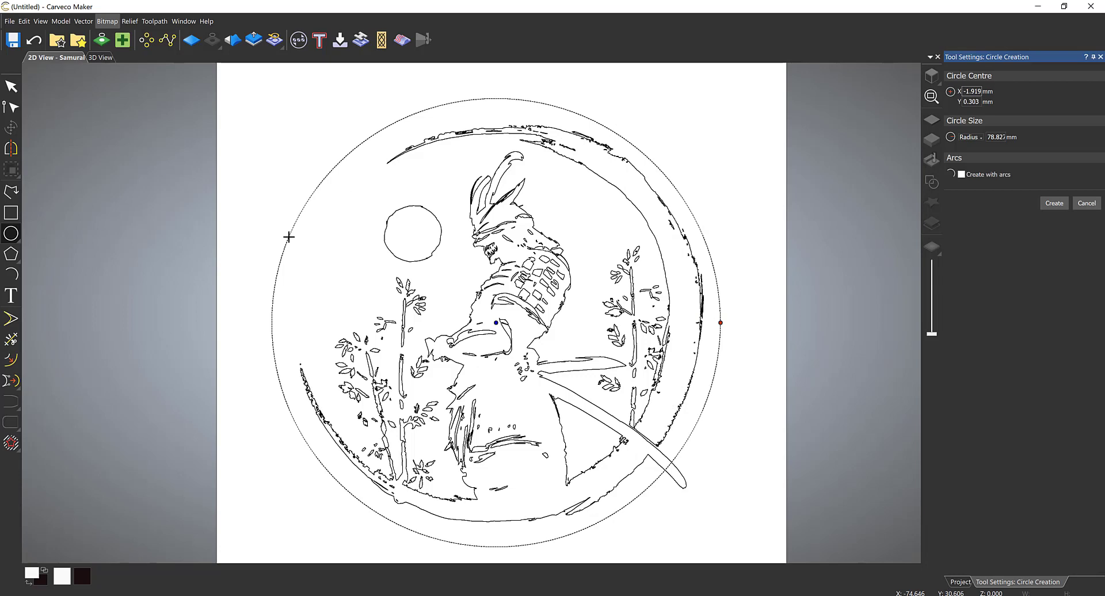
left_click(1054, 203)
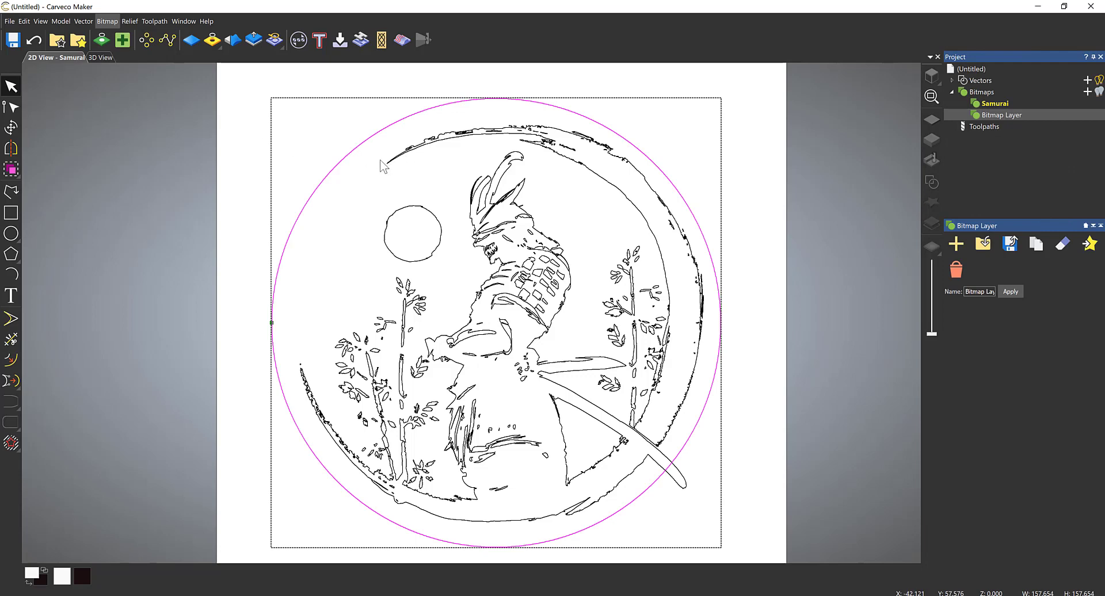
- Centre the new circle in the model and deselect it
left_click_drag(353, 217, 278, 170)
left_click(83, 22)
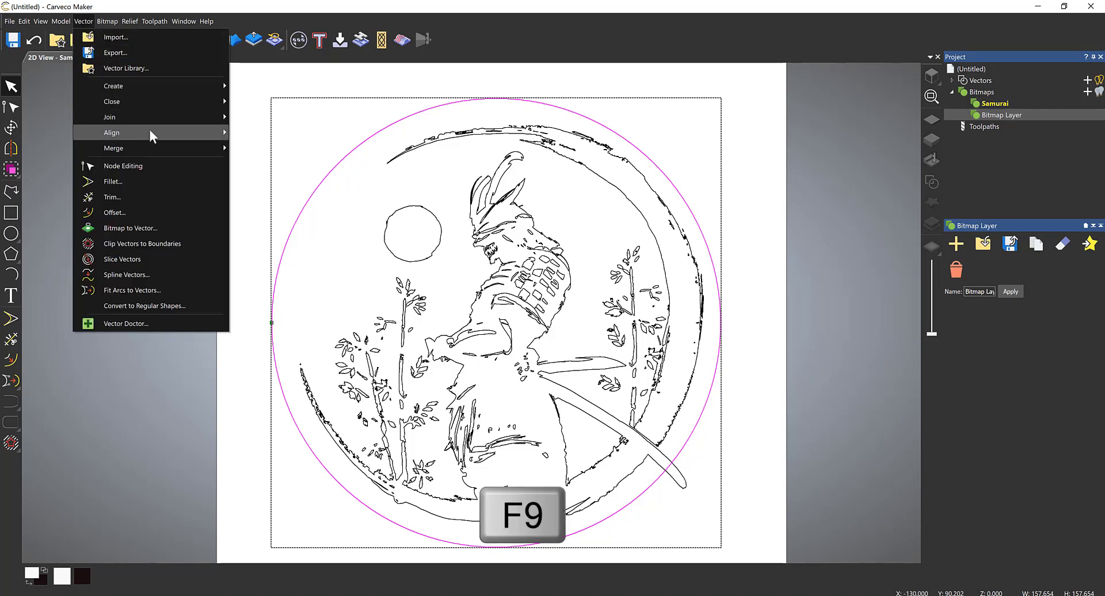
mouse_move(174, 131)
left_click(288, 241)
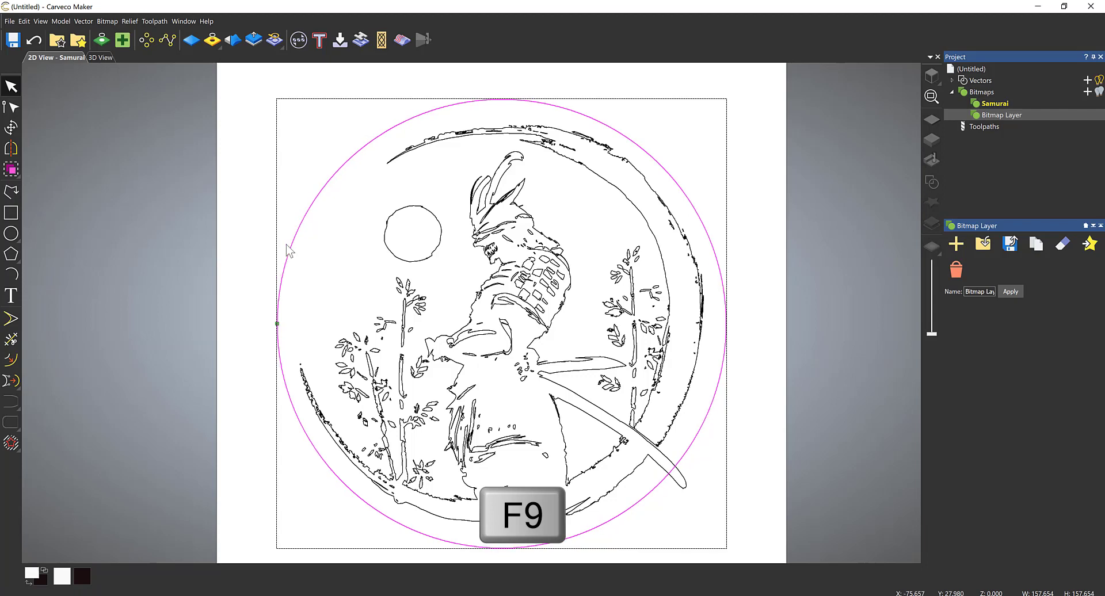
left_click(266, 309)
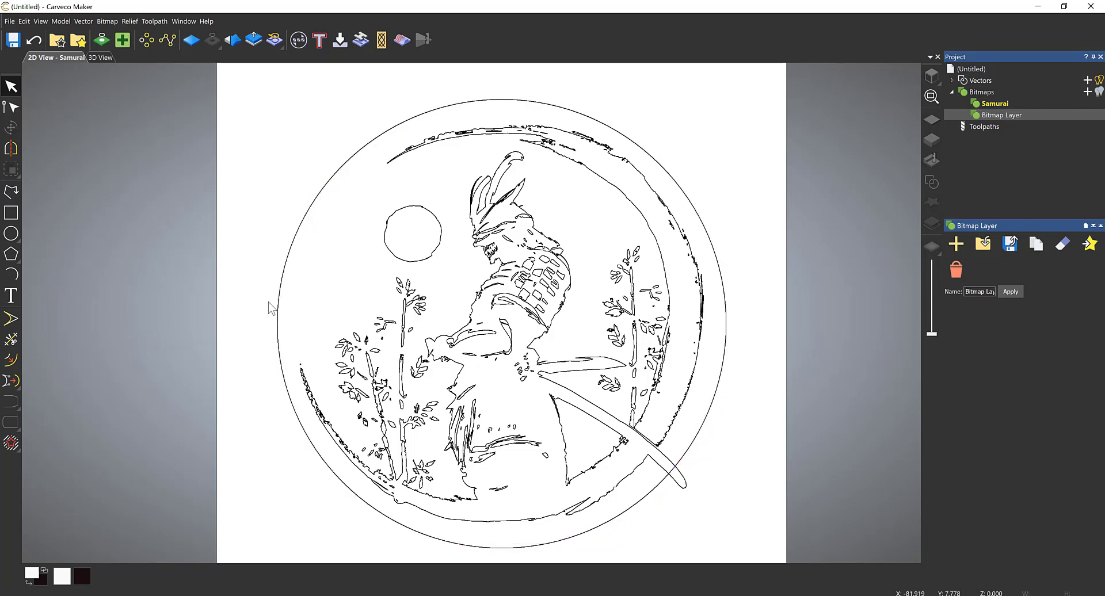
- Enlarge the circle about its centre to a diameter of about 176.6 mm so it clears the sword tip
scroll(268, 302, "down", 1)
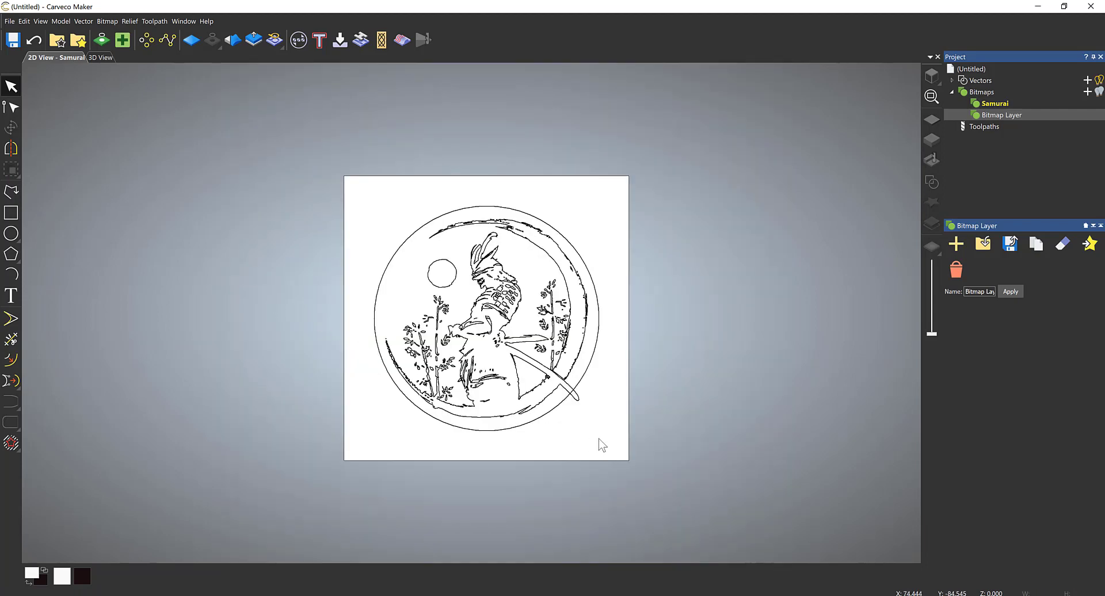
scroll(582, 443, "up", 1)
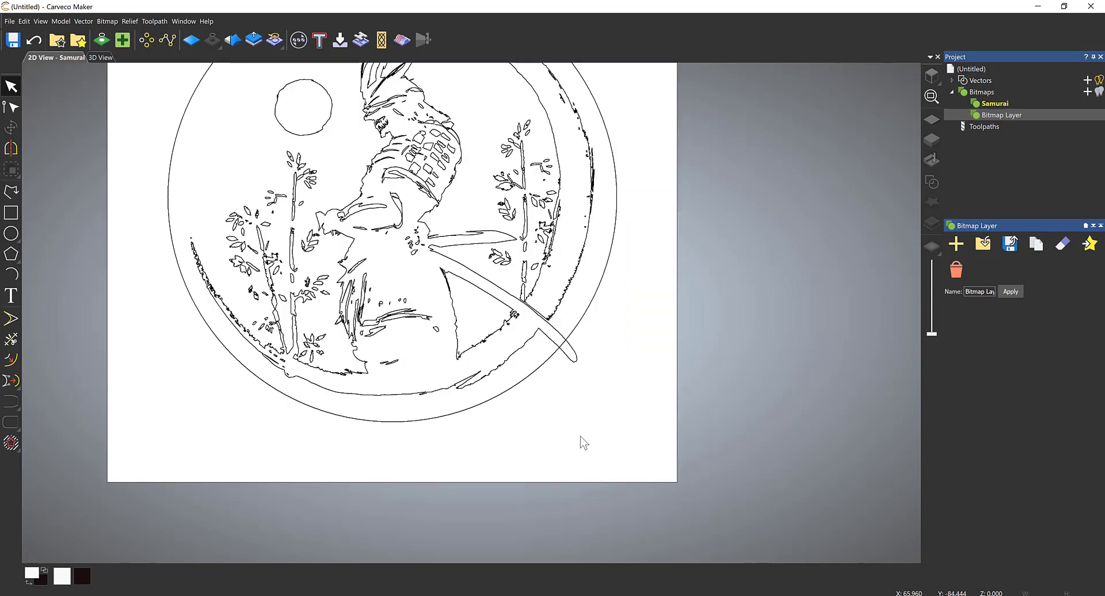
left_click(531, 379)
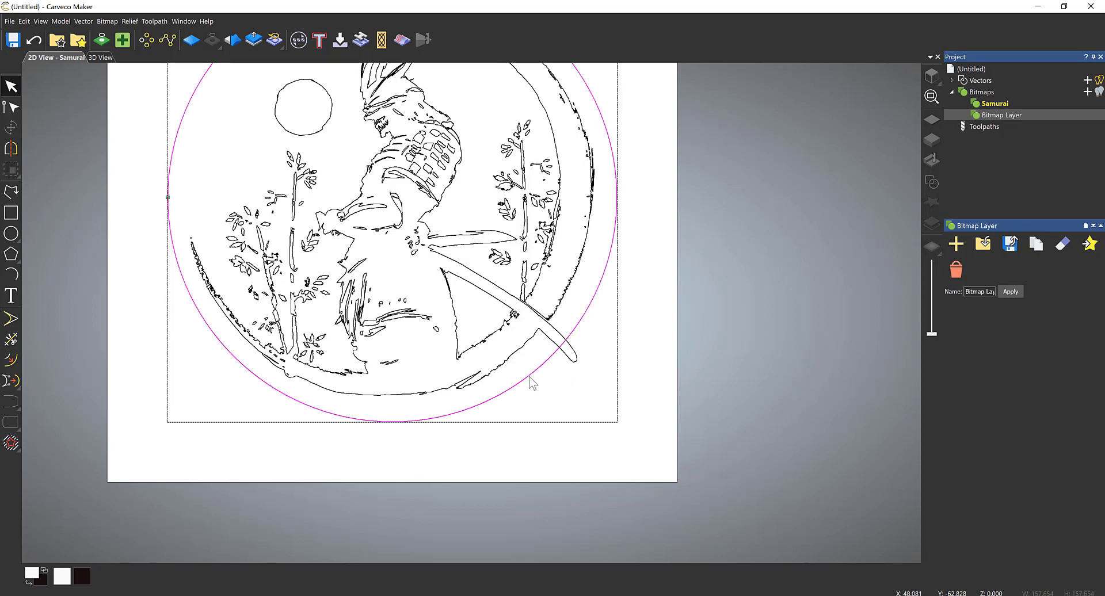
key("t")
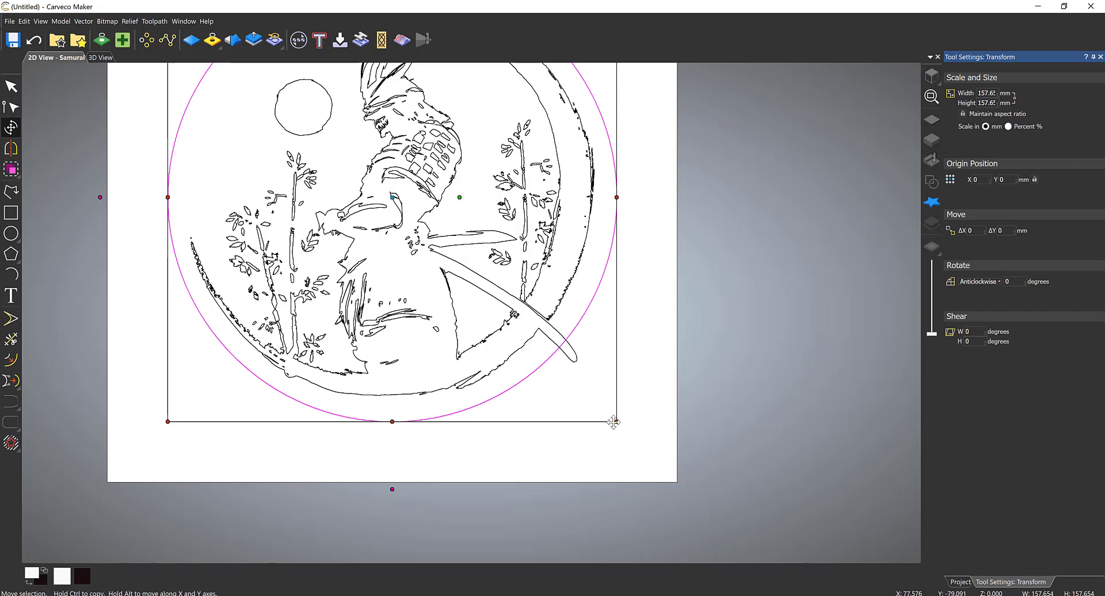
key("t")
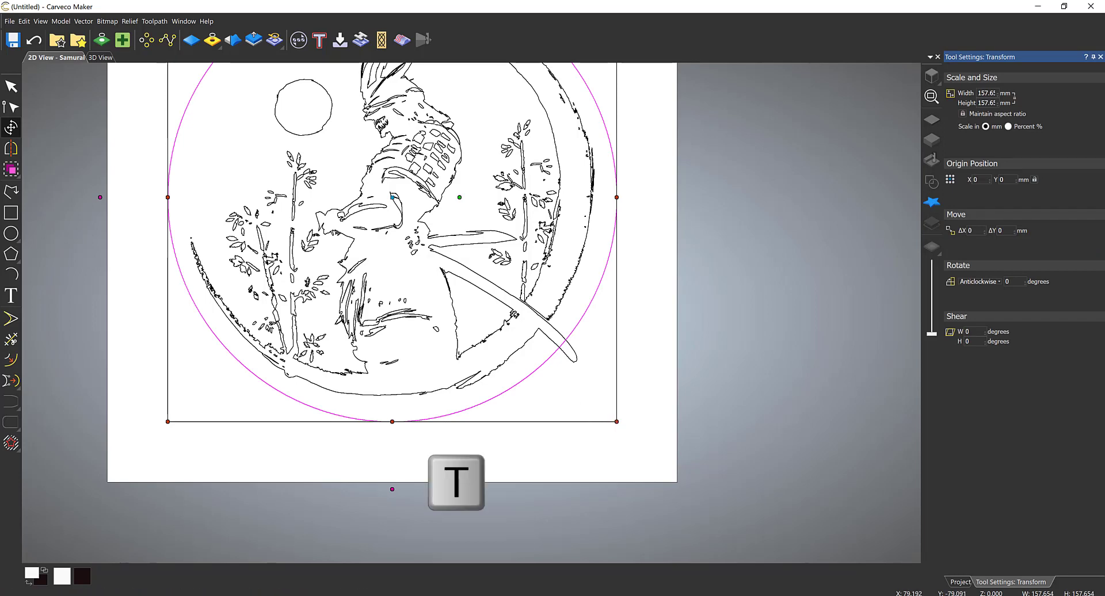
left_click_drag(616, 421, 641, 450)
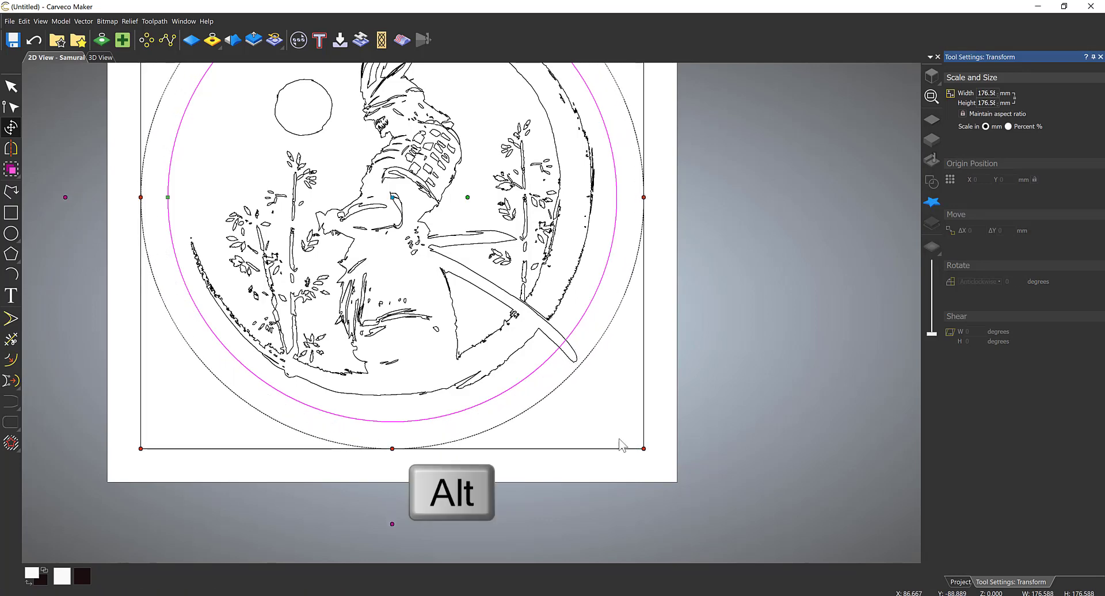
left_click(524, 407)
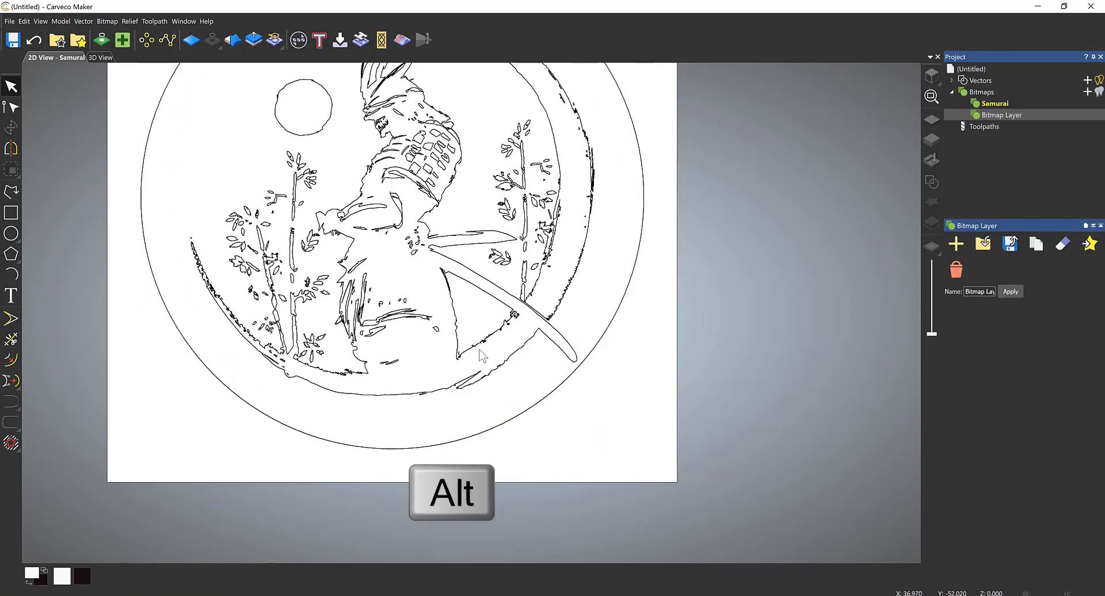
scroll(465, 354, "down", 2)
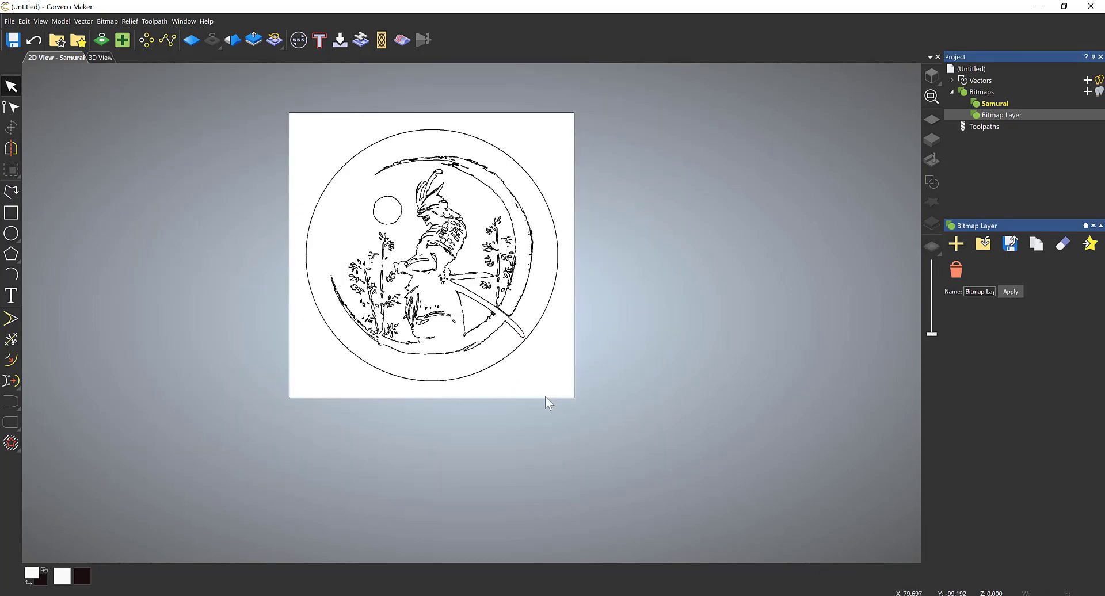
left_click_drag(576, 394, 290, 125)
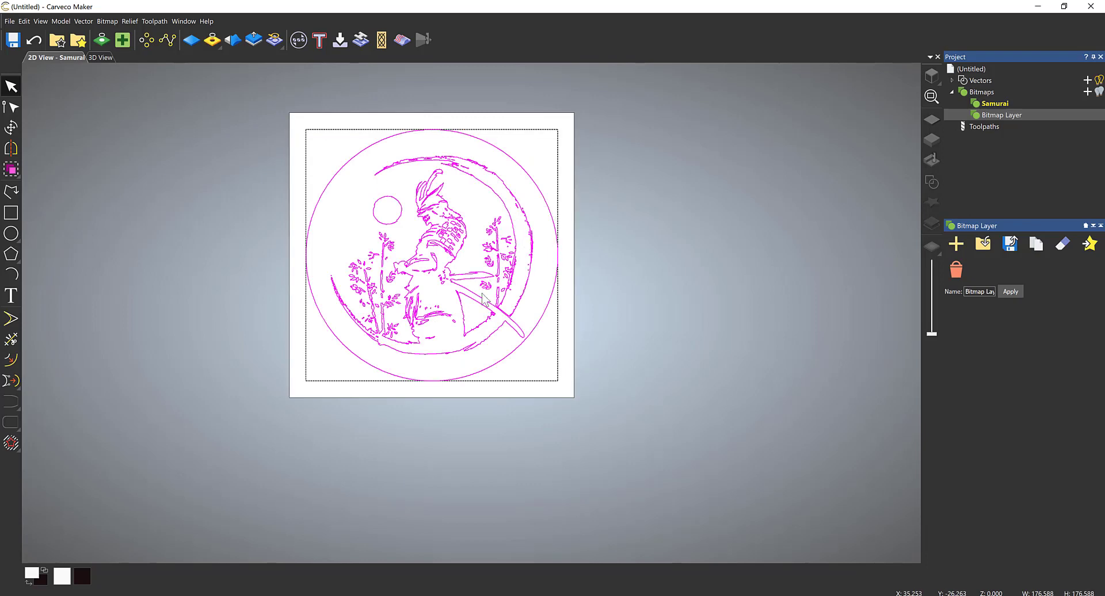
scroll(484, 299, "up", 2)
left_click(467, 245)
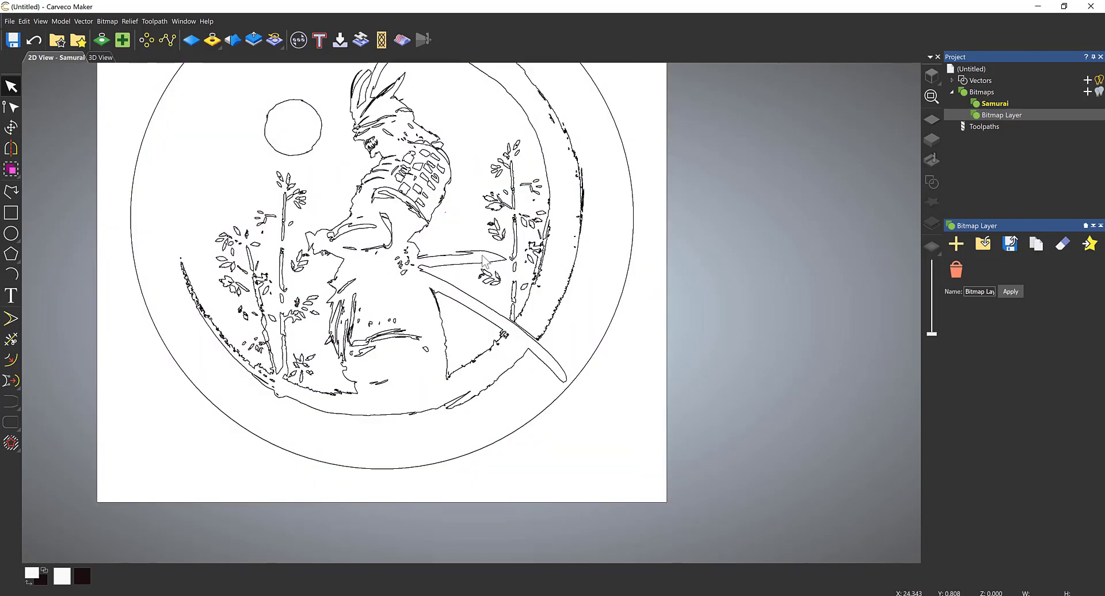
- Select all the samurai design vectors, leaving the outer border circle out of the selection
scroll(616, 446, "down", 2)
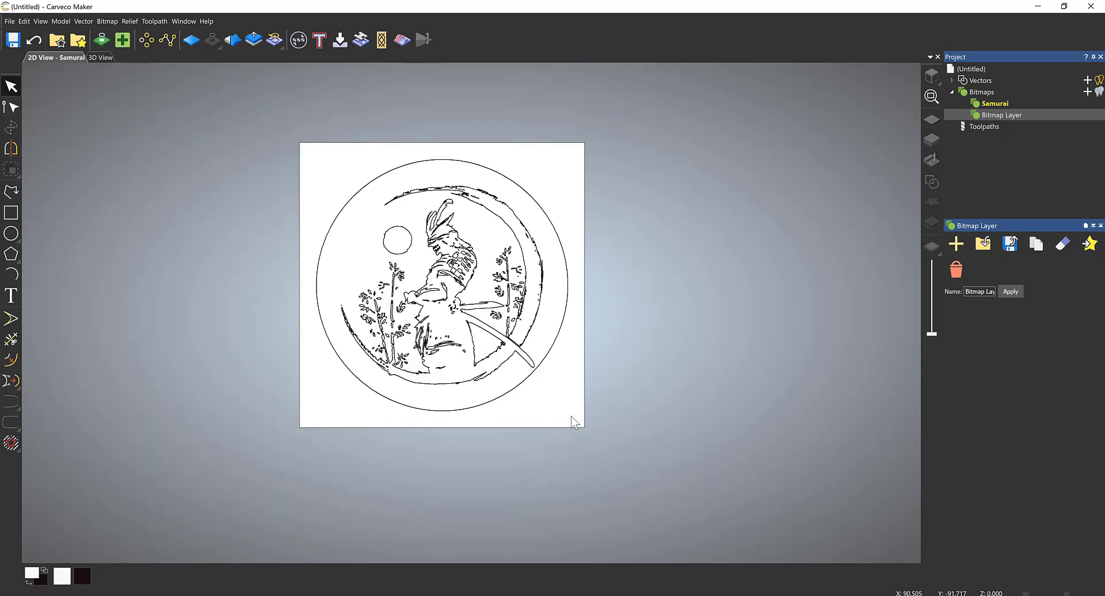
left_click_drag(572, 418, 297, 142)
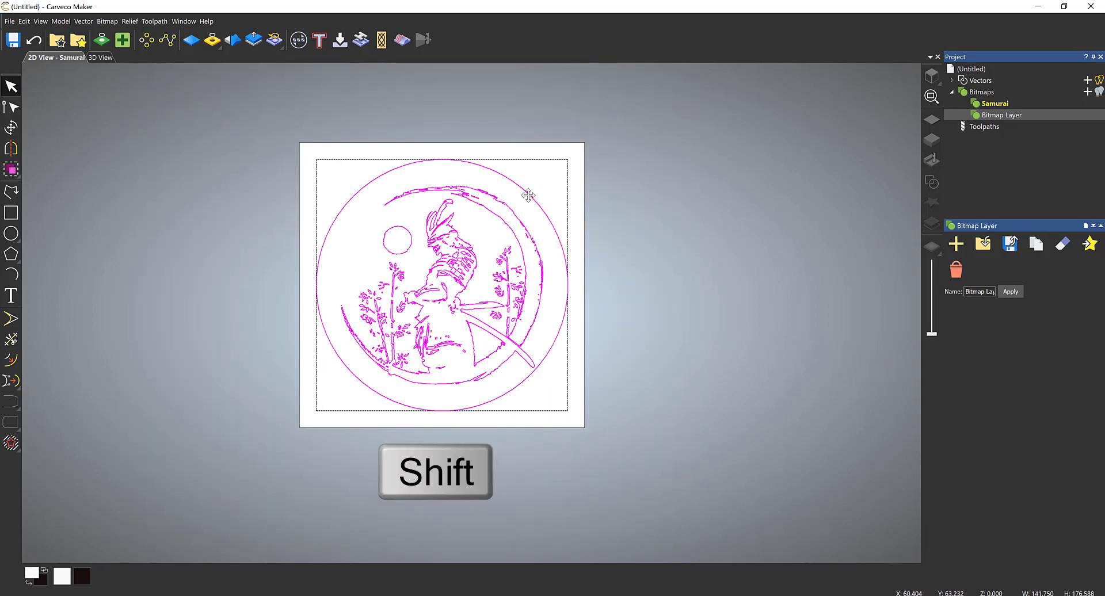
left_click(529, 196, "shift")
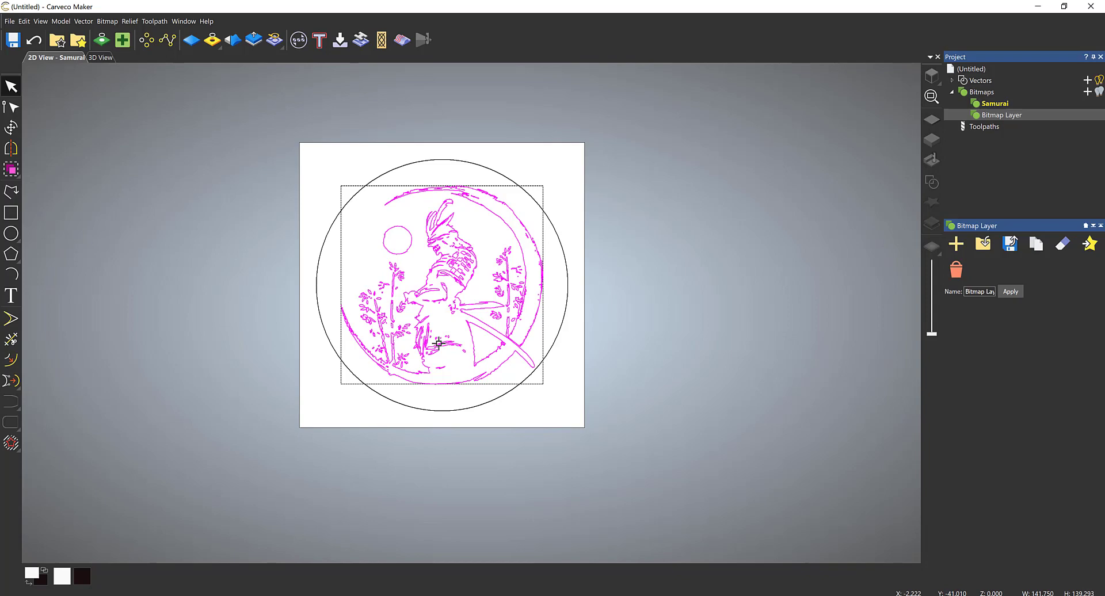
scroll(418, 366, "up", 2)
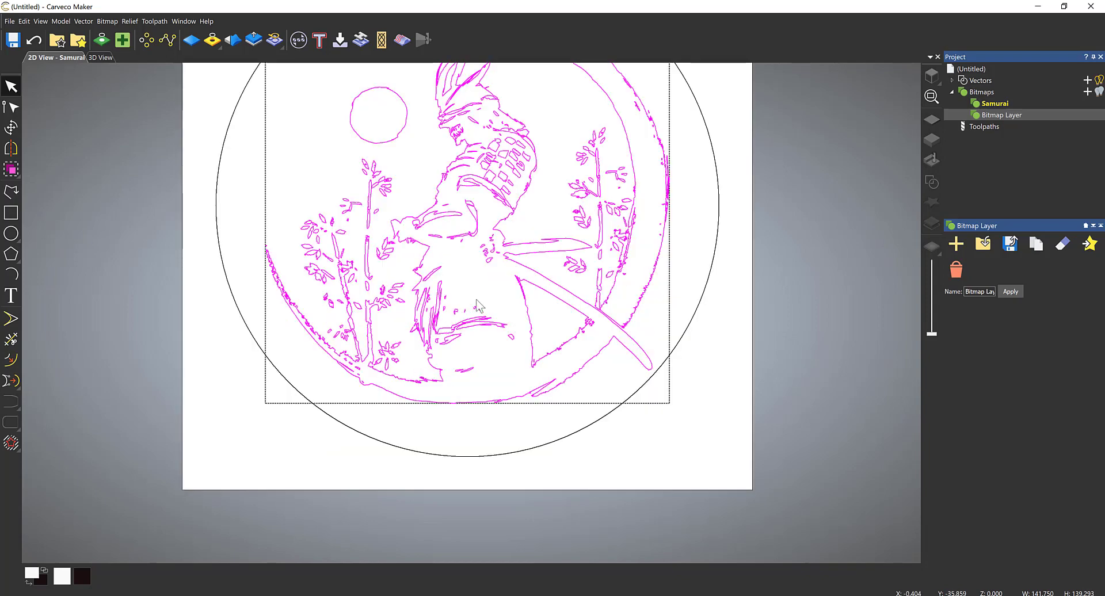
- Start a 2D Area Clearance toolpath on the selected vectors and add the aluminum End Mill 6mm as its first tool
left_click(975, 128)
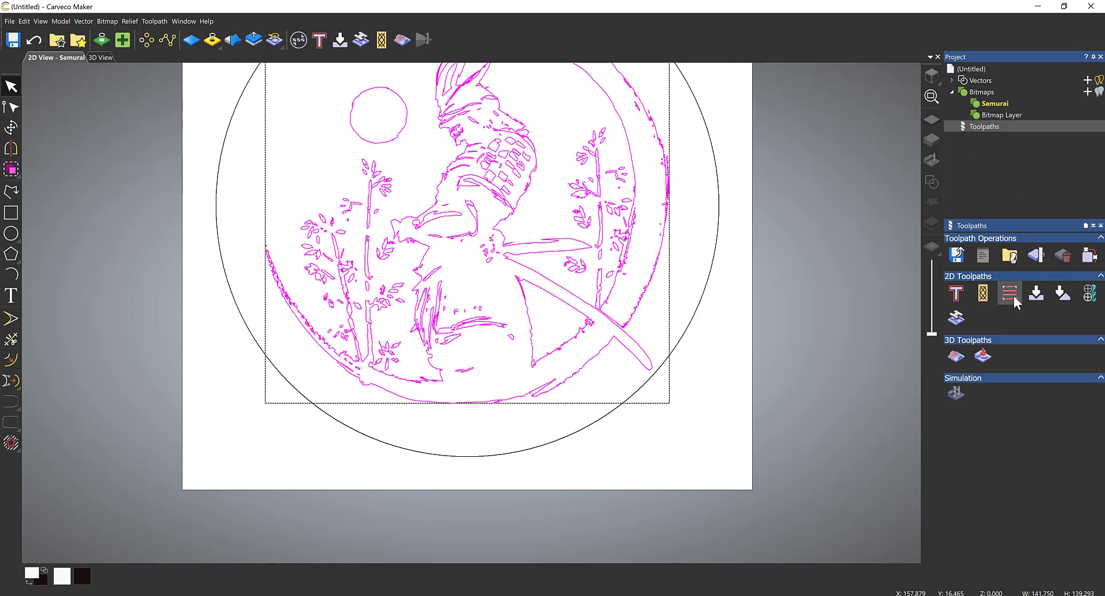
left_click(984, 294)
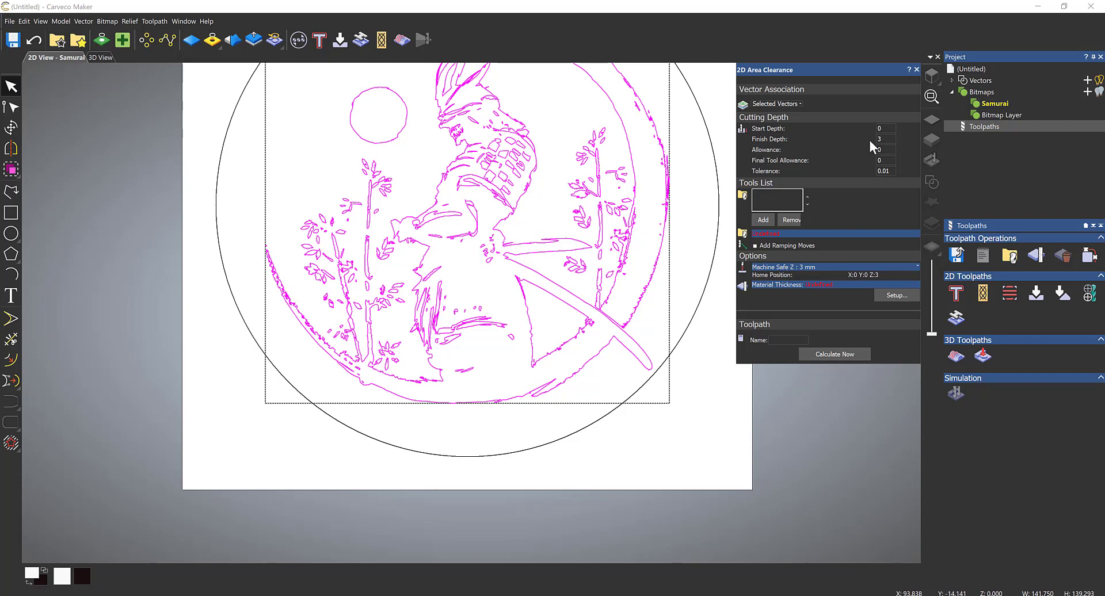
left_click(762, 219)
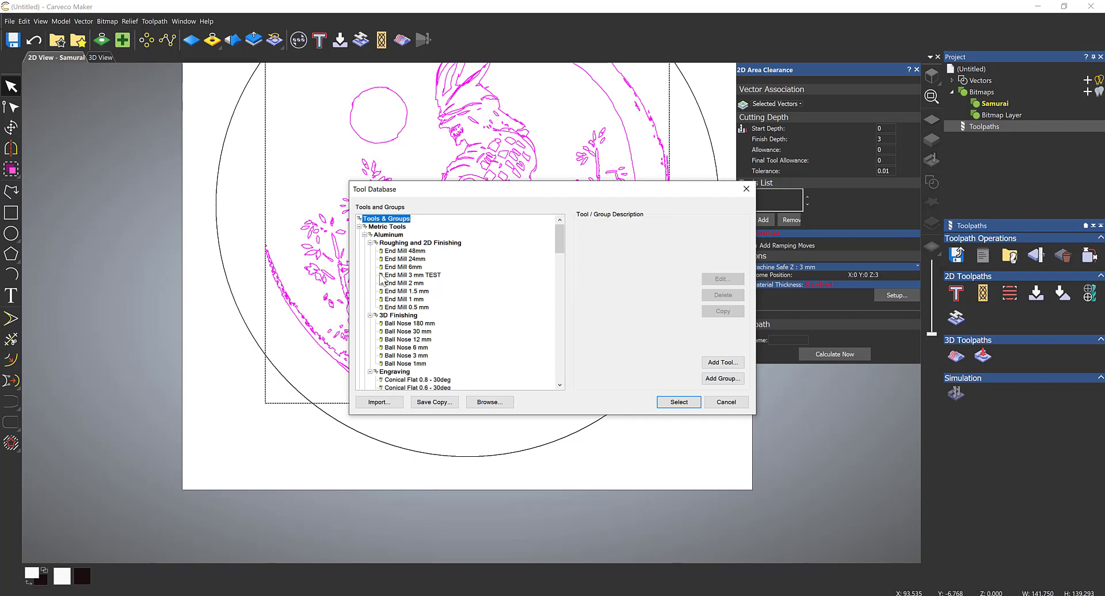
left_click(406, 267)
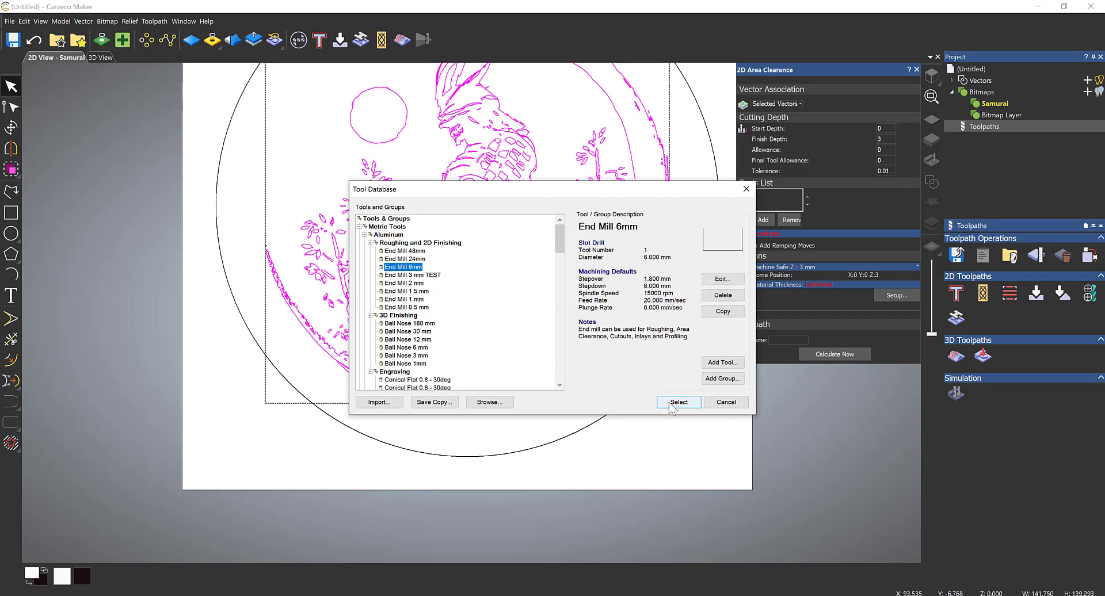
left_click(679, 402)
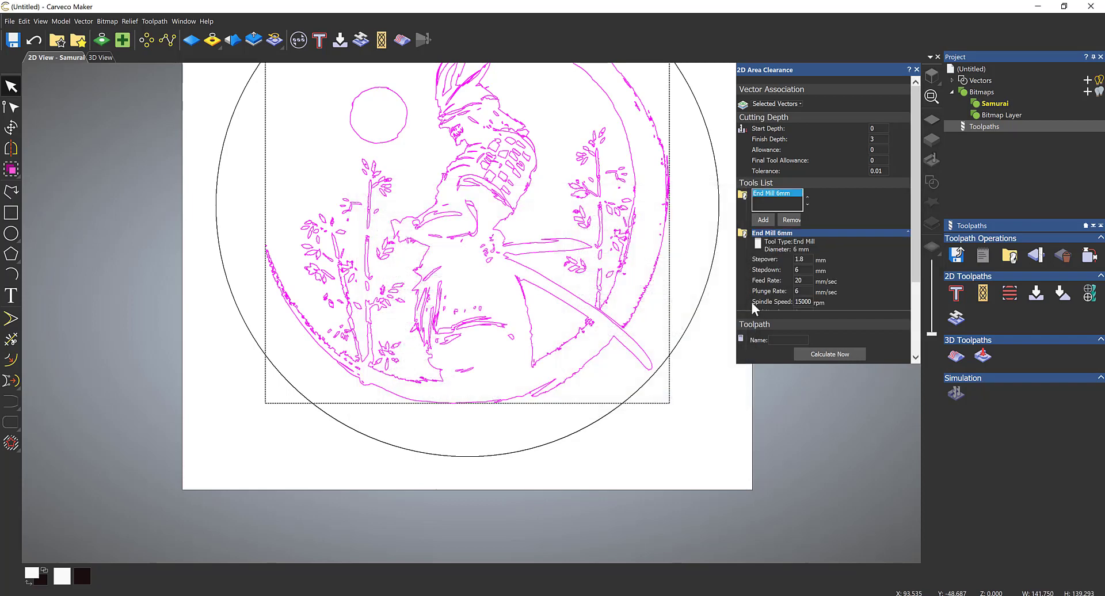
- Add the aluminum End Mill 2 mm and End Mill 0.5 mm to the area clearance tools list
left_click(764, 221)
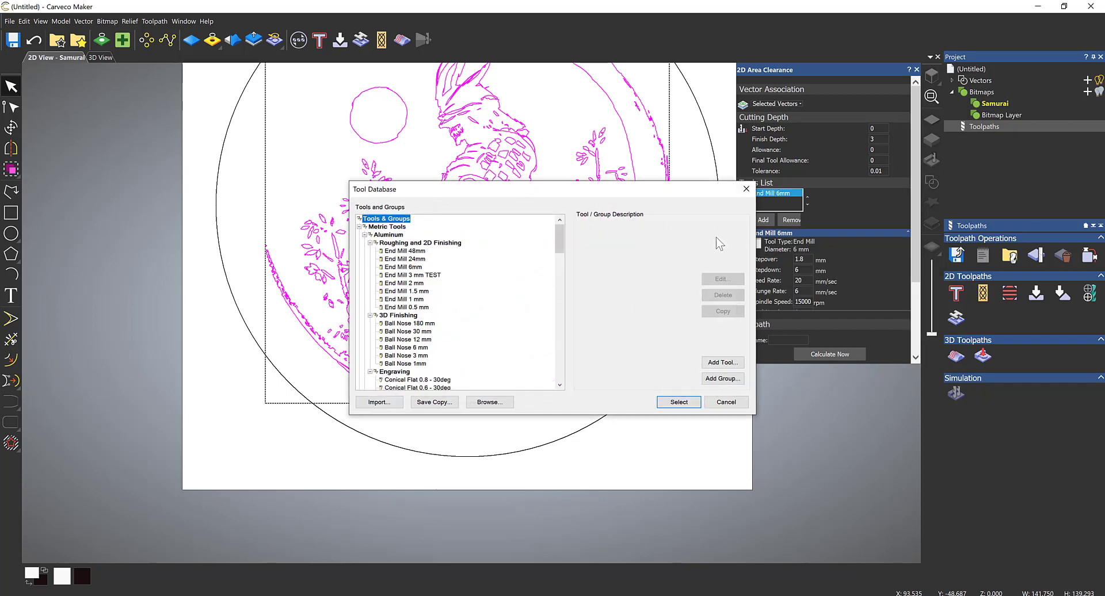
left_click(410, 283)
left_click(678, 402)
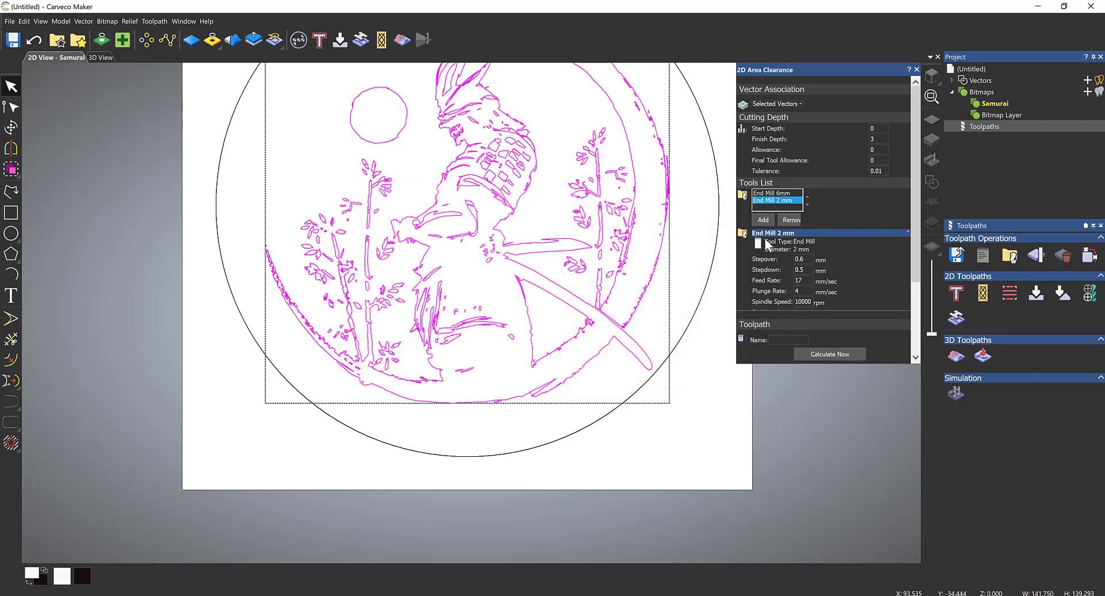
left_click(764, 221)
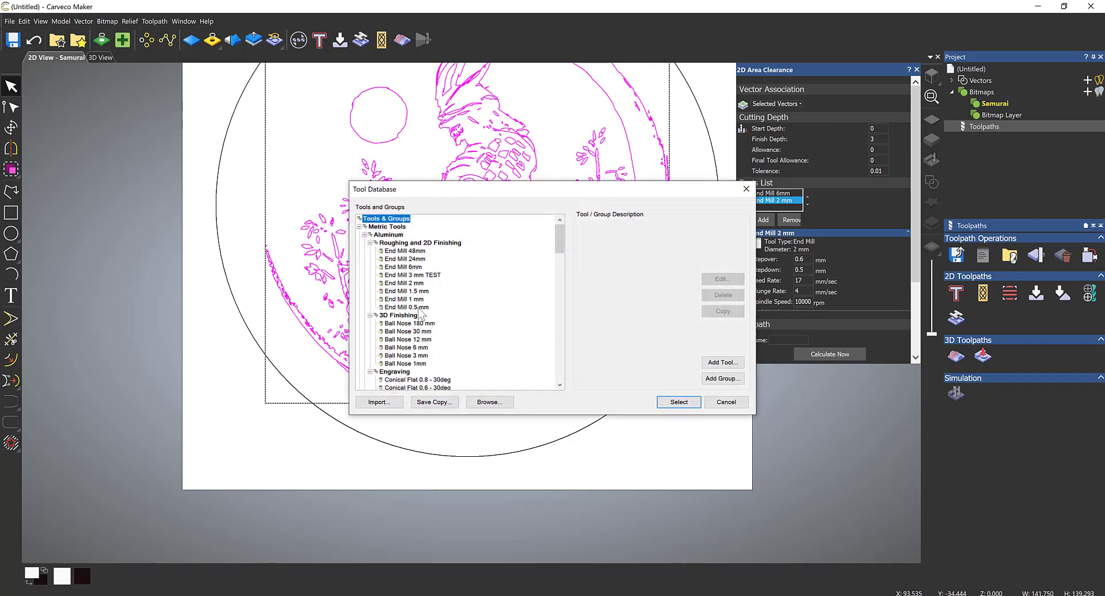
left_click(419, 309)
left_click(676, 402)
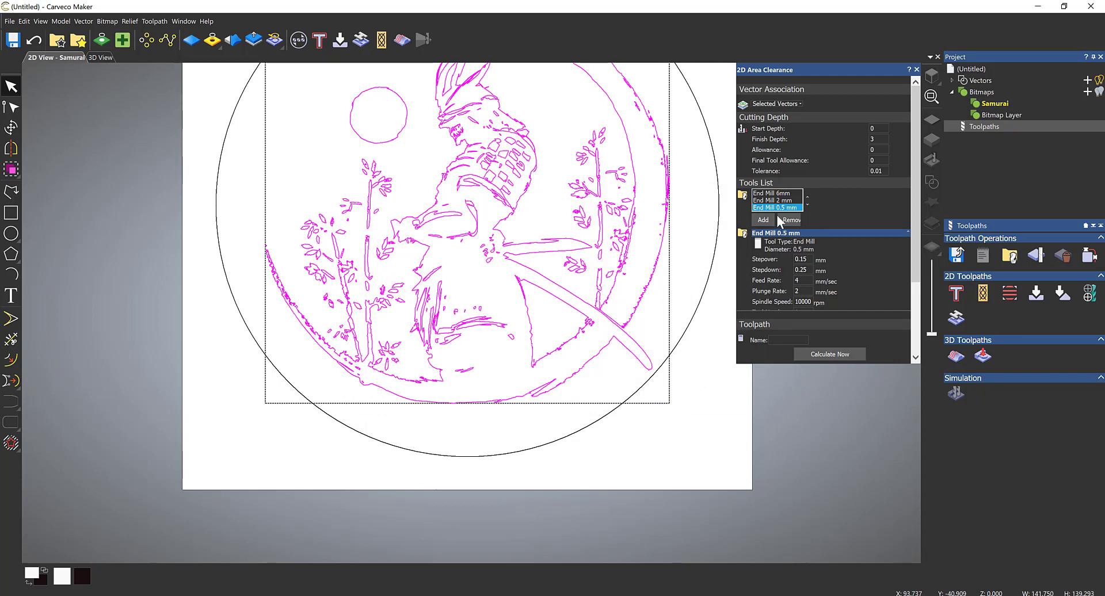
- Review the cutting parameters and clearance strategy of the 6 mm, 2 mm and 0.5 mm end mills in turn
left_click(775, 194)
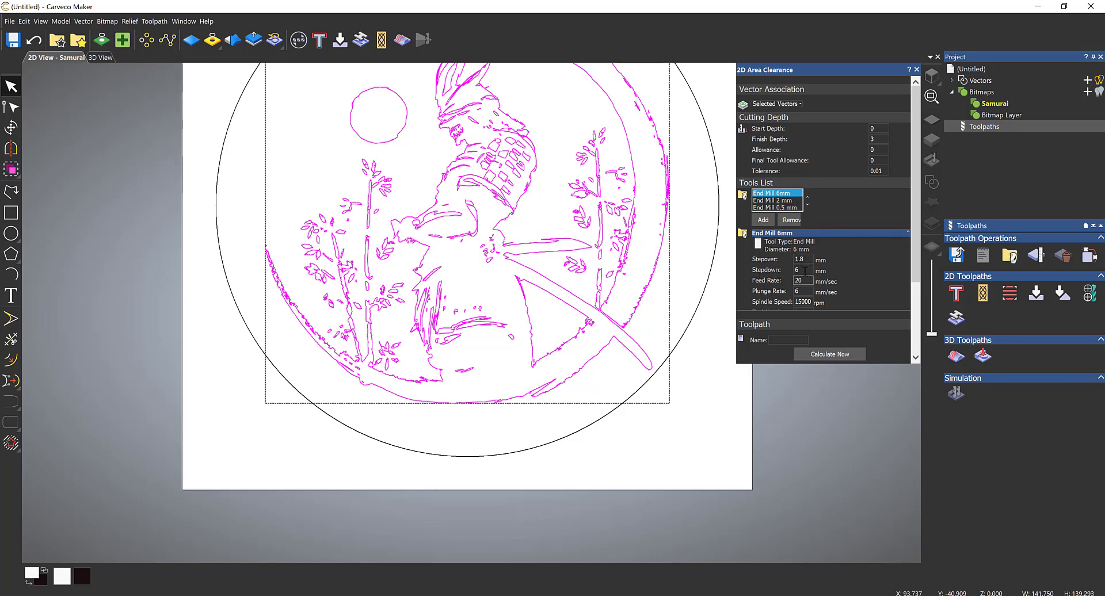
scroll(809, 290, "down", 3)
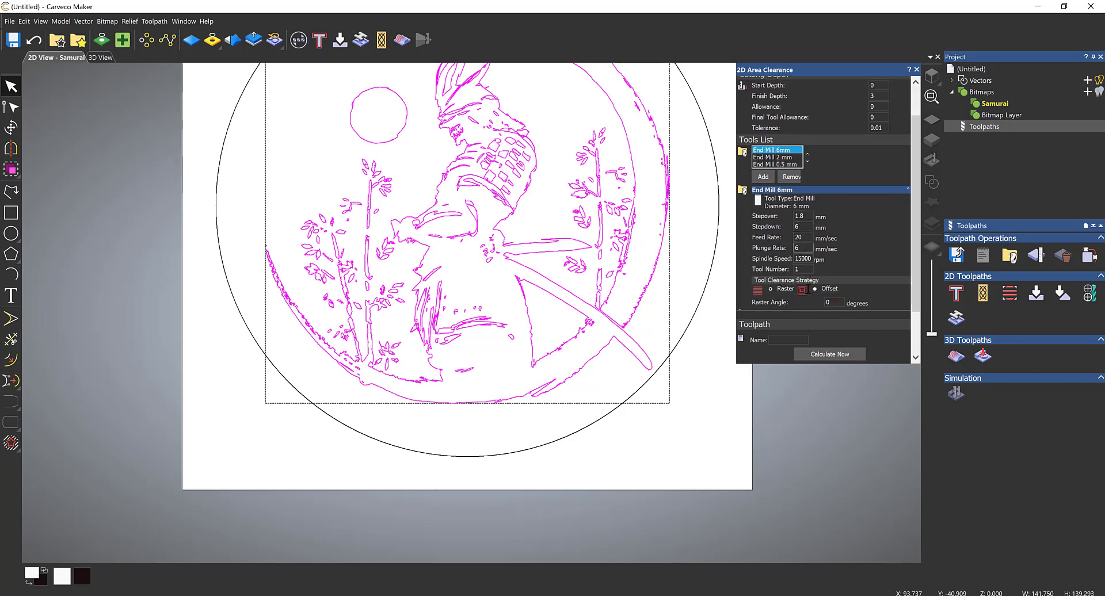
left_click(774, 157)
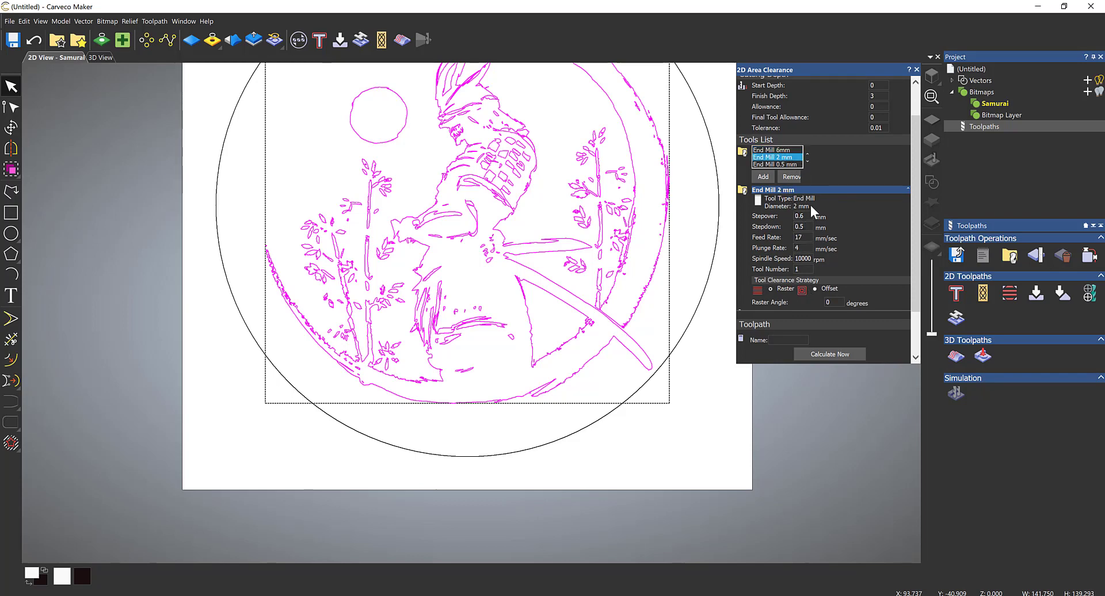
left_click(772, 164)
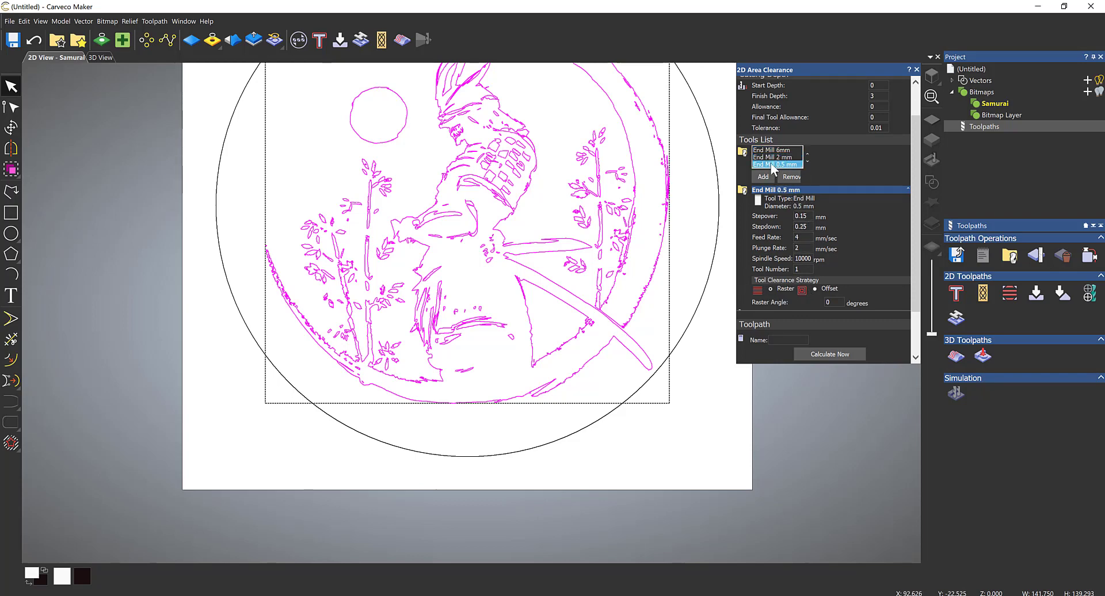
- Try the Offset clearance strategy for the 0.5 mm end mill and switch it back to Raster
left_click(815, 289)
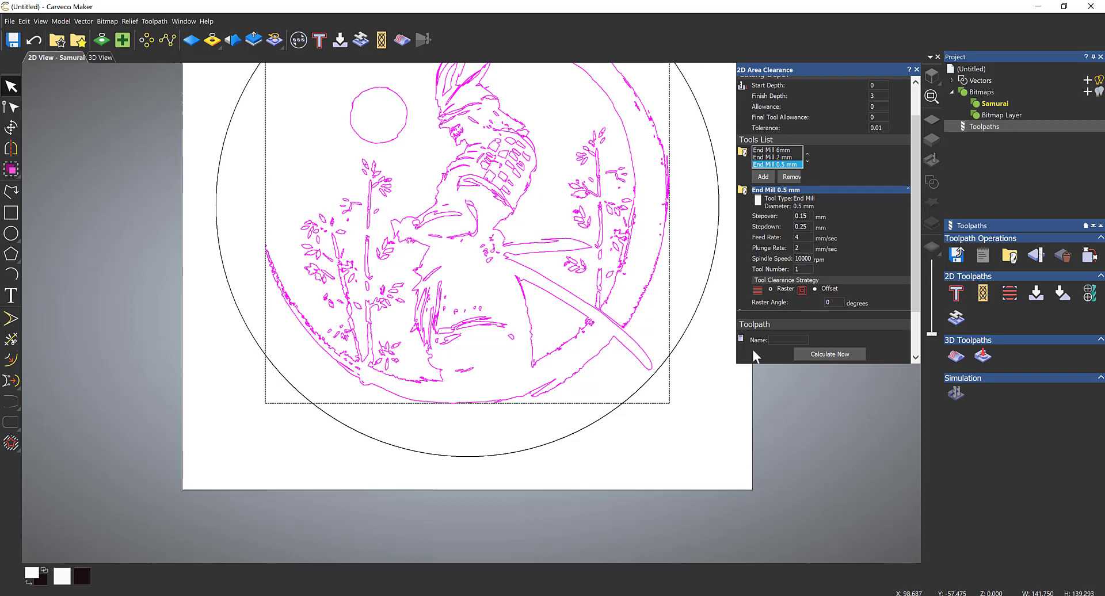
scroll(824, 291, "down", 2)
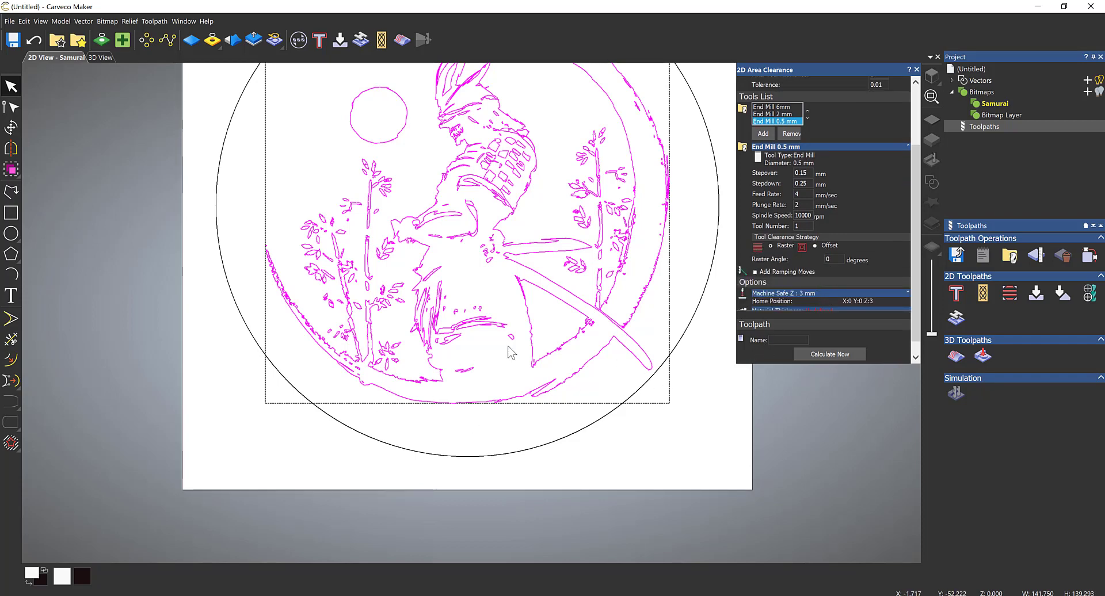
left_click(814, 245)
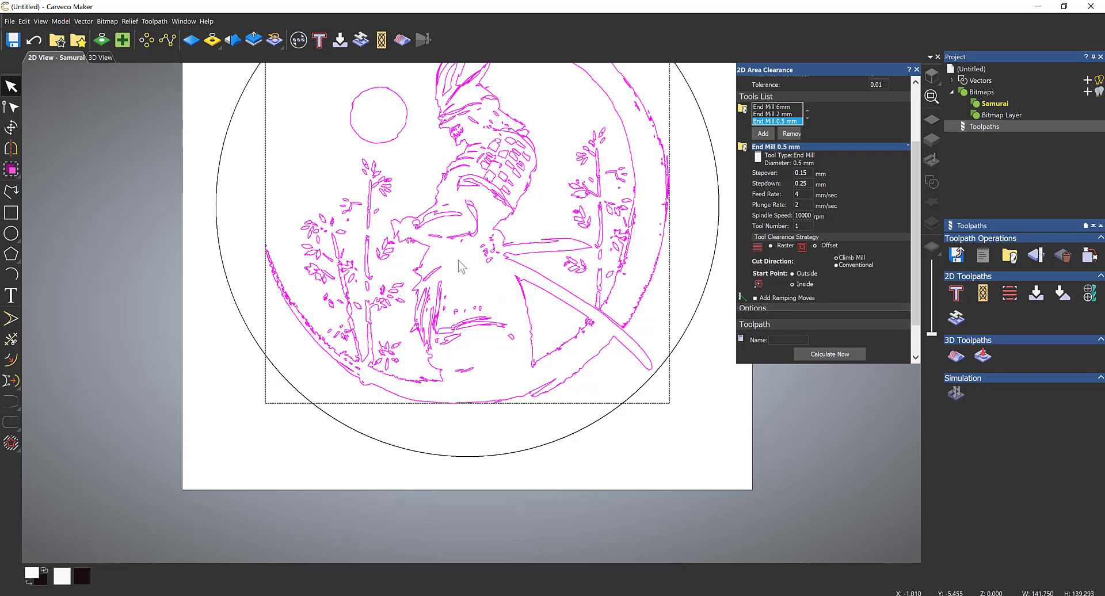
left_click(771, 246)
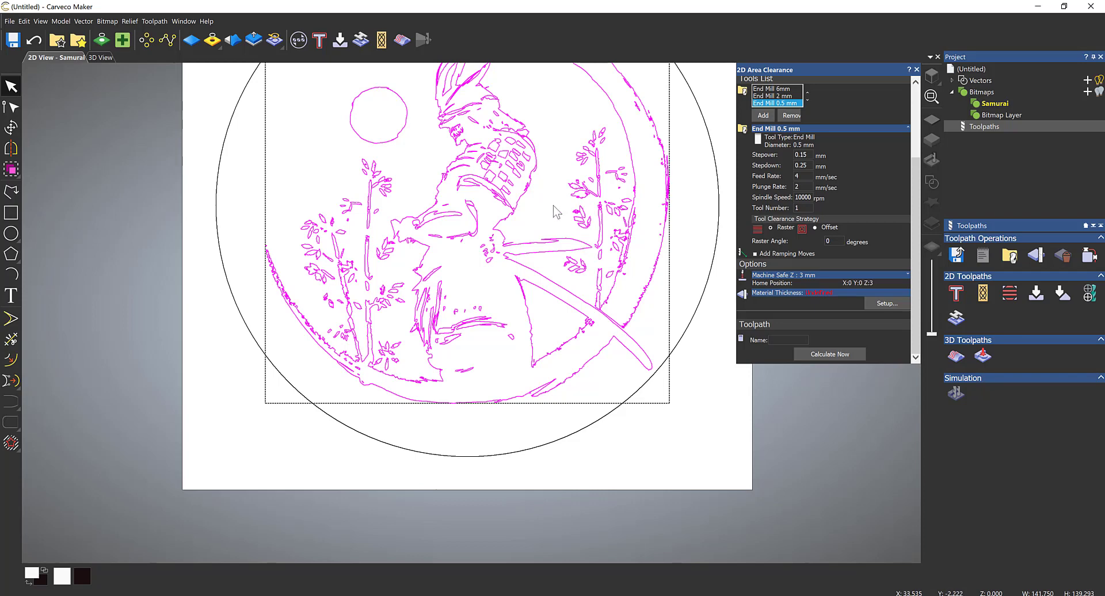
- Set the material thickness to 12 mm with Material Z Zero at the top surface and calculate the area clearance toolpath
scroll(546, 205, "down", 4)
scroll(619, 271, "up", 6)
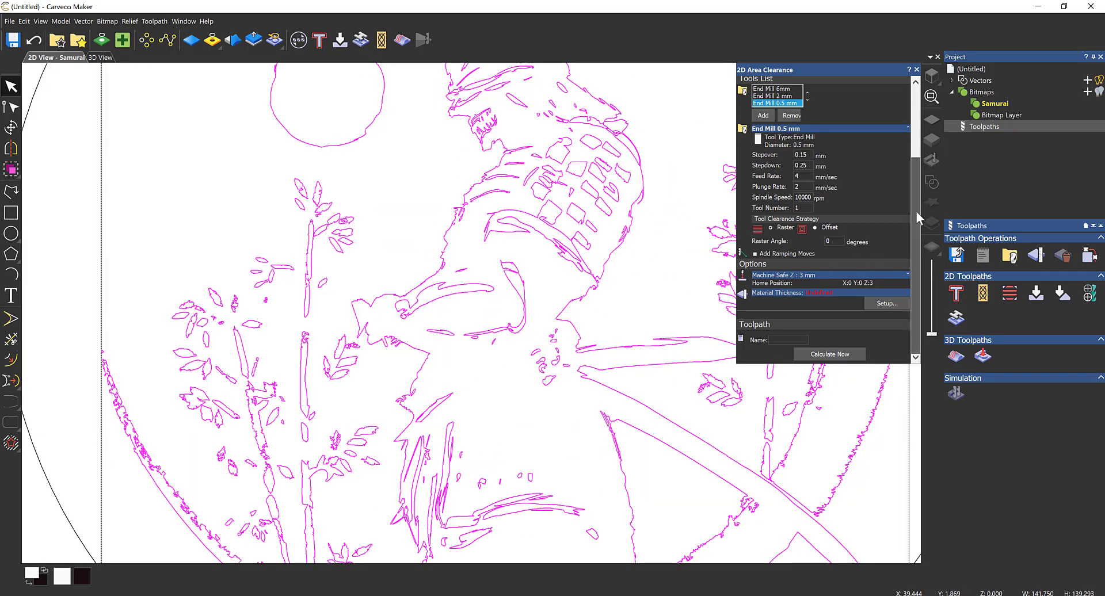
left_click(900, 305)
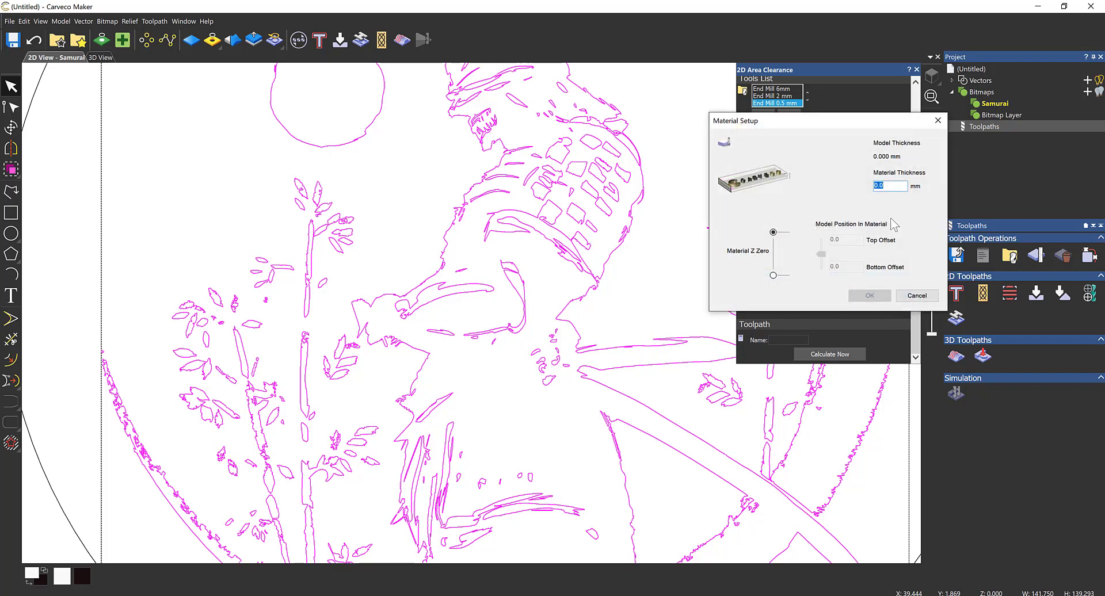
type("12")
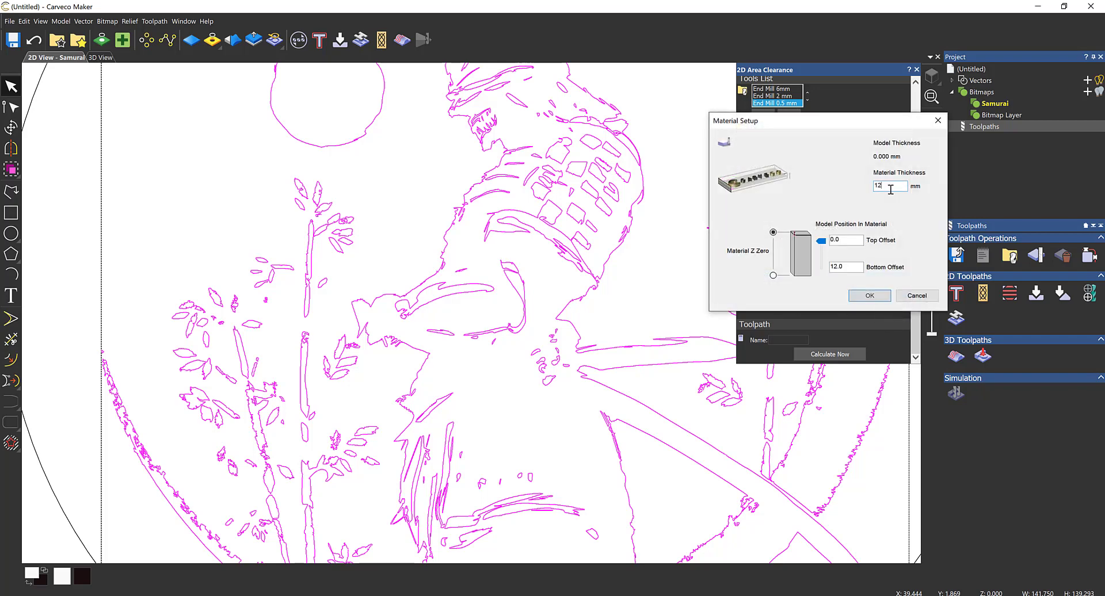
left_click(834, 240)
left_click(870, 296)
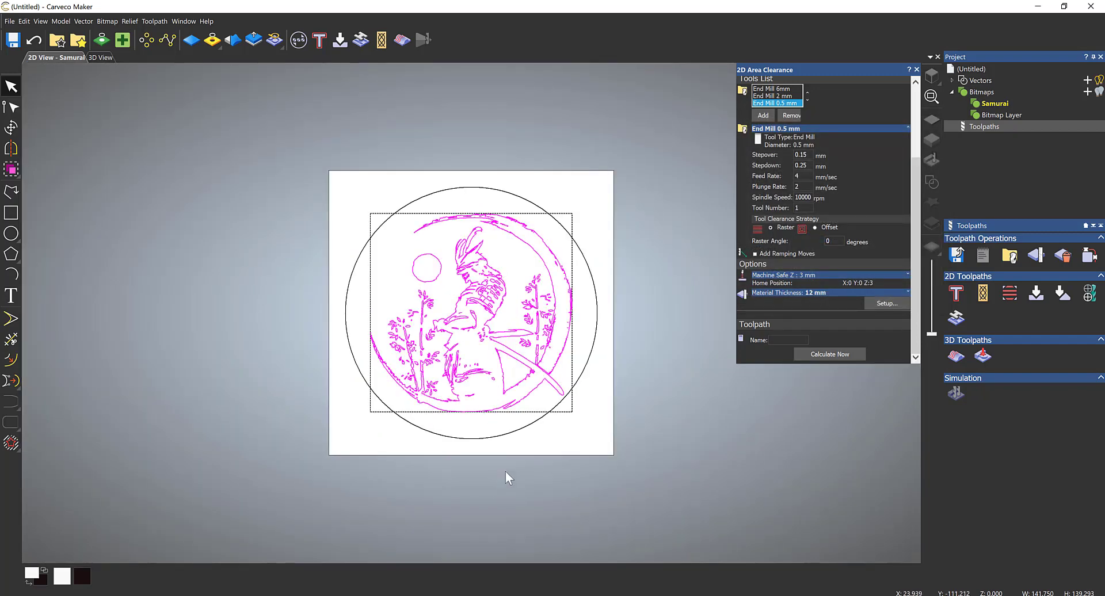
left_click(821, 354)
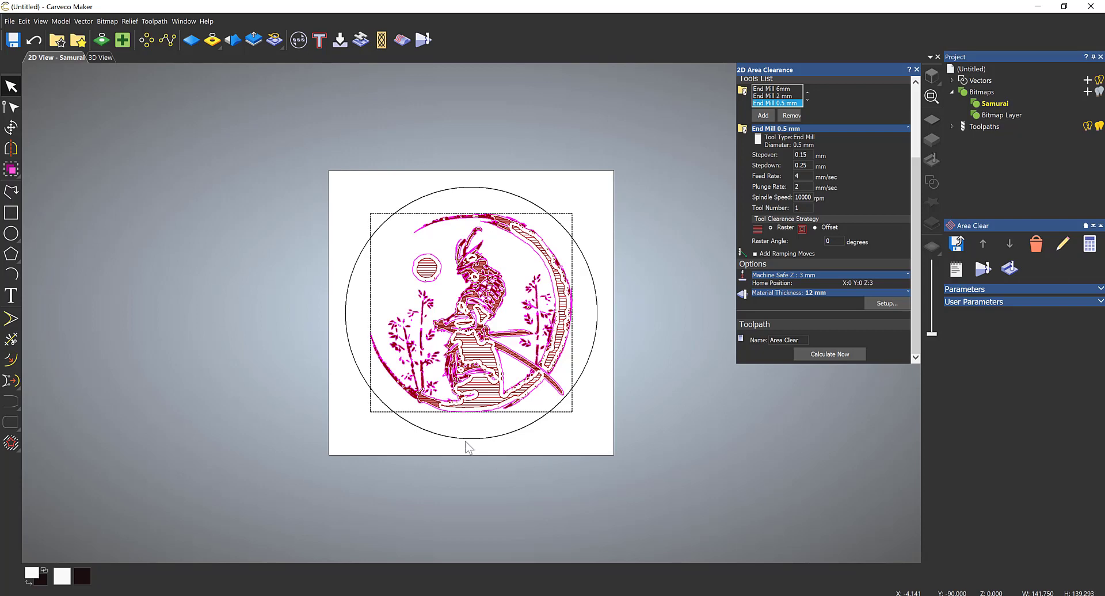
- Inspect the calculated area clearance toolpath in 3D and simulate all toolpaths on the material block
scroll(468, 445, "up", 2)
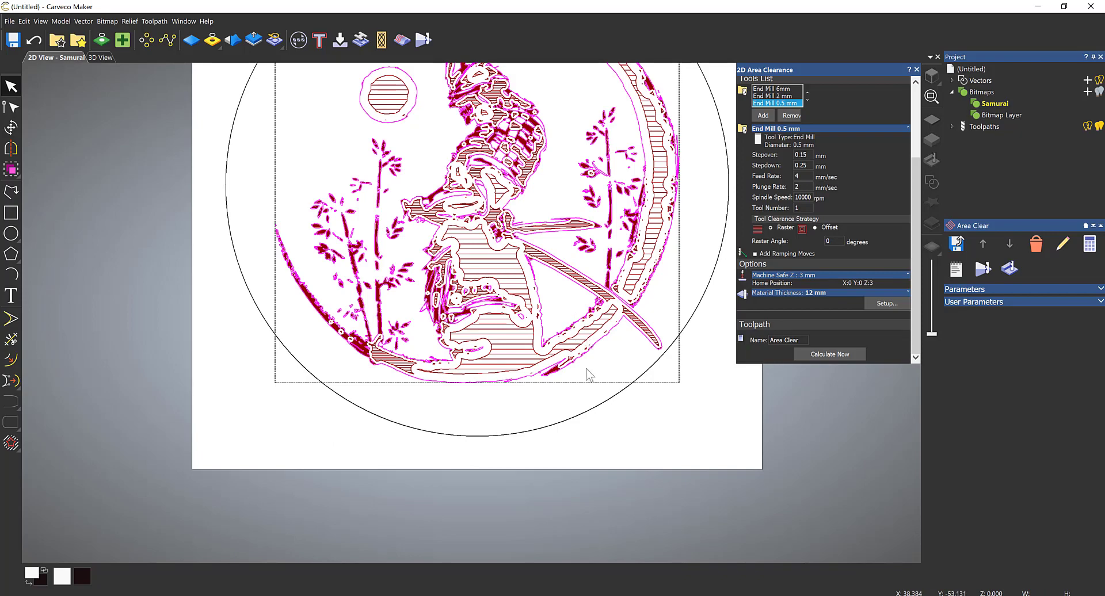
left_click(108, 59)
left_click_drag(509, 500, 630, 375)
scroll(606, 383, "up", 3)
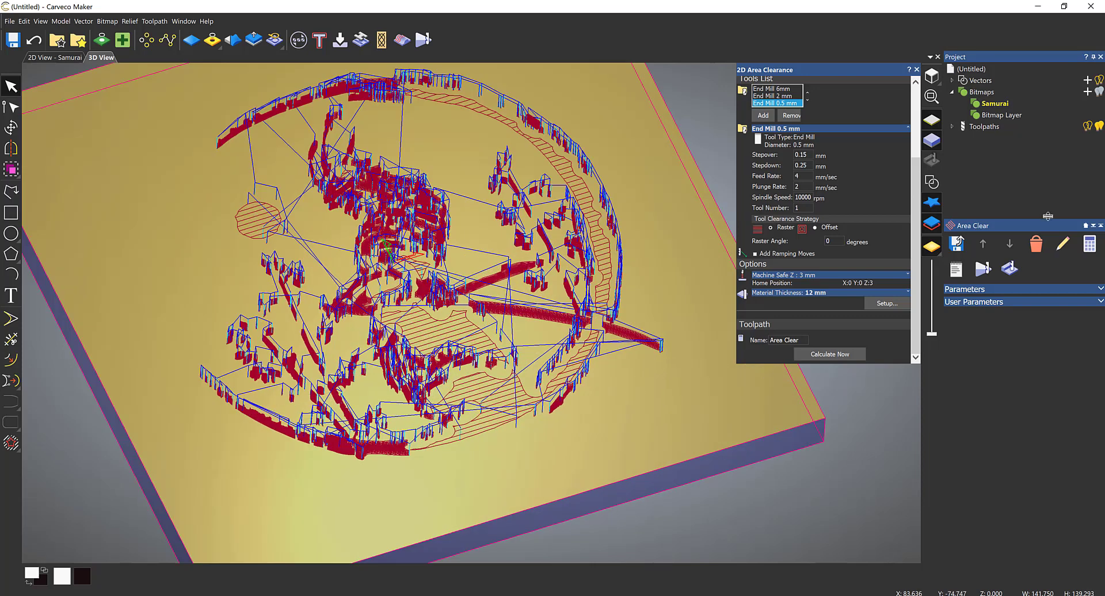
right_click(987, 127)
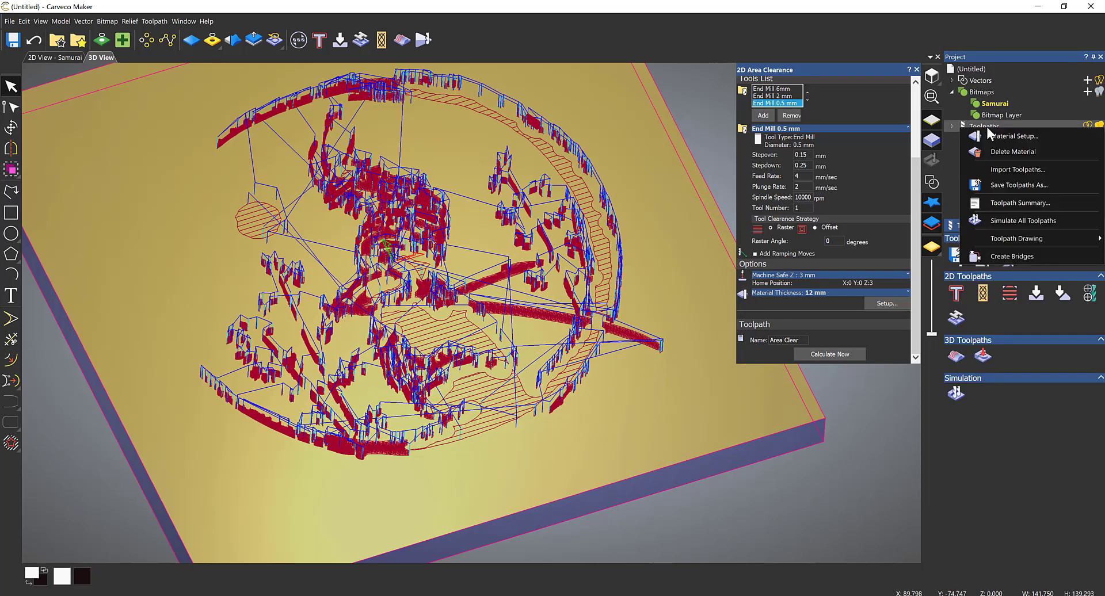
left_click(1010, 220)
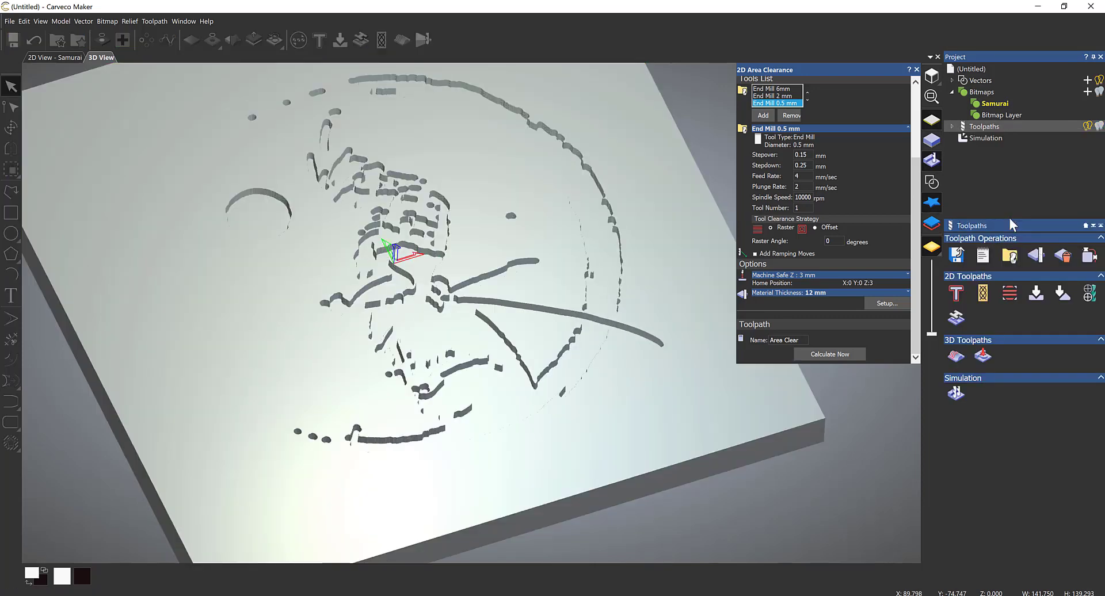
mouse_move(519, 353)
left_mouse_down()
mouse_move(461, 463)
mouse_move(443, 418)
mouse_move(450, 301)
mouse_move(469, 415)
left_mouse_up()
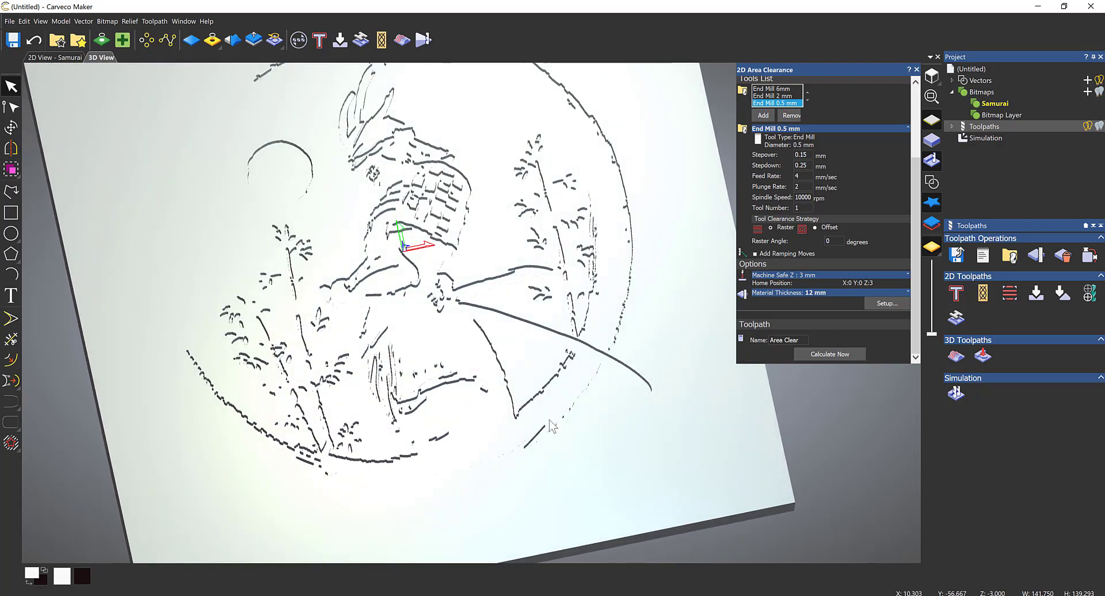
- Turn on depth colour for the simulation and make black the primary colour so it shades the carved areas
left_click(980, 139)
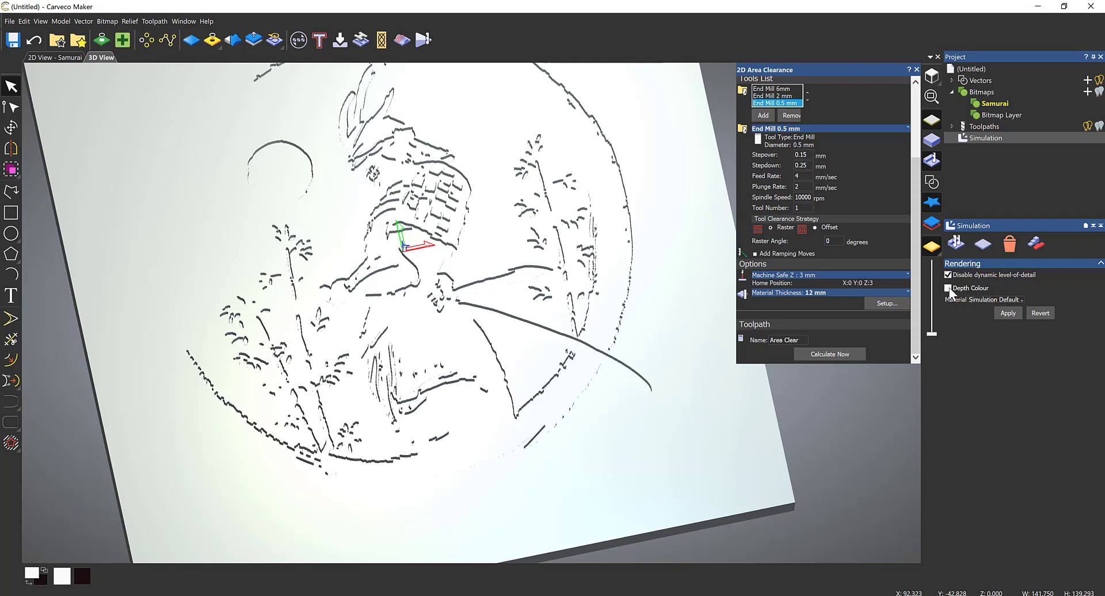
left_click(1007, 313)
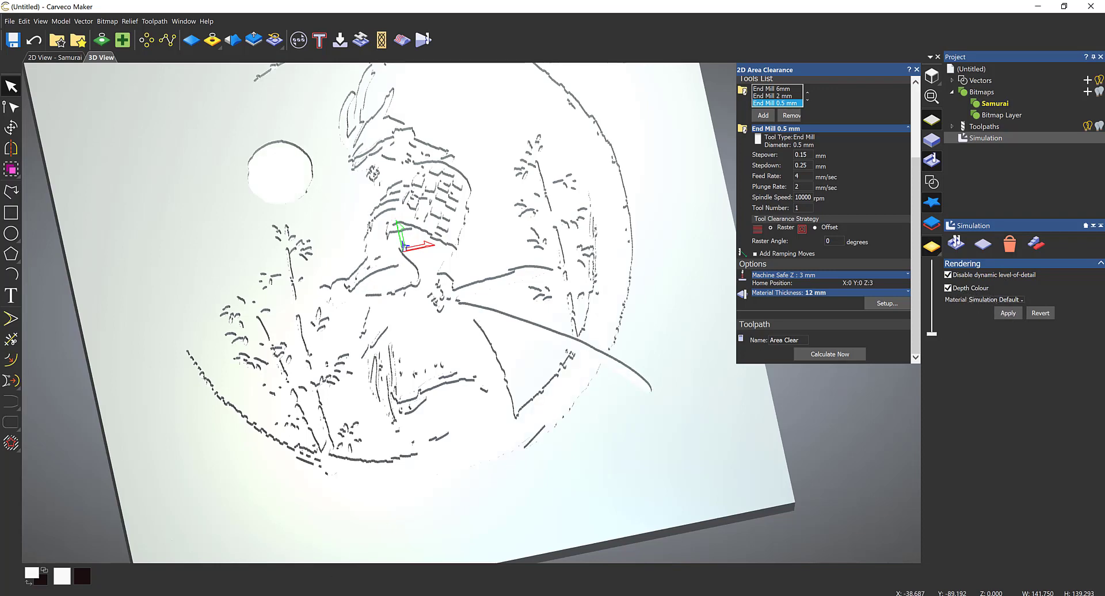
left_click(80, 579)
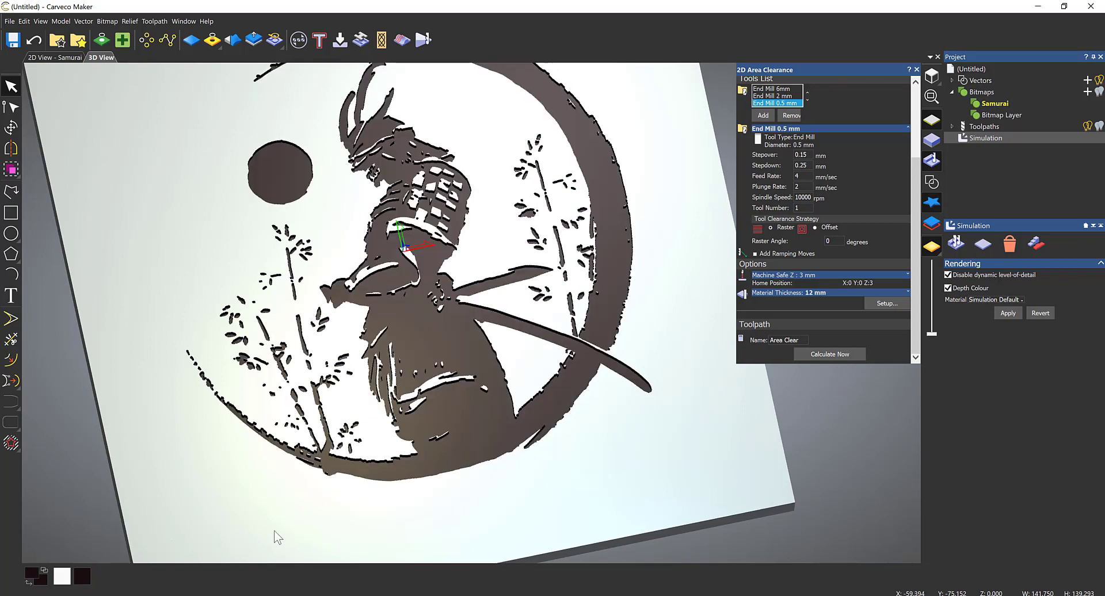
- Examine the simulated Samurai carving from an angle, from above and up close
left_click_drag(312, 521, 323, 432)
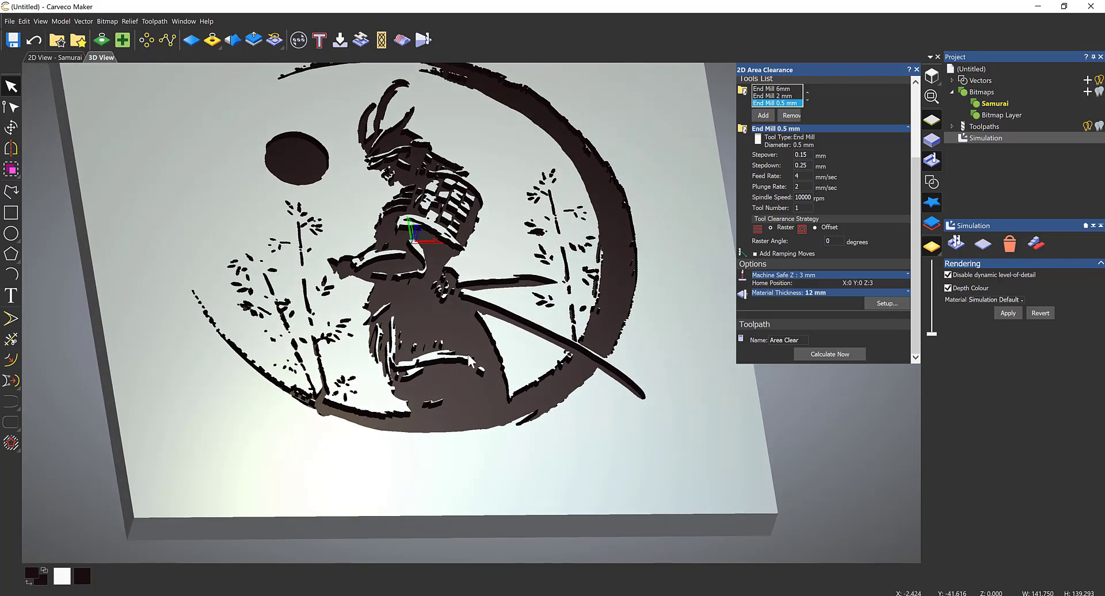
left_click(932, 76)
scroll(463, 476, "down", 1)
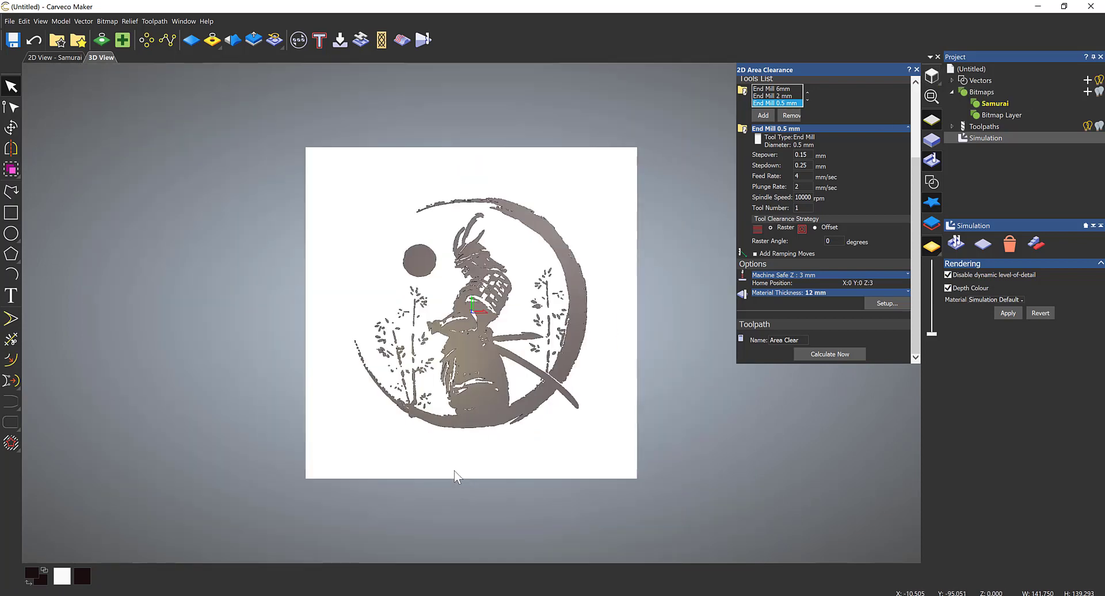
scroll(454, 471, "up", 1)
left_click_drag(484, 459, 419, 443)
scroll(515, 344, "up", 2)
scroll(419, 443, "up", 2)
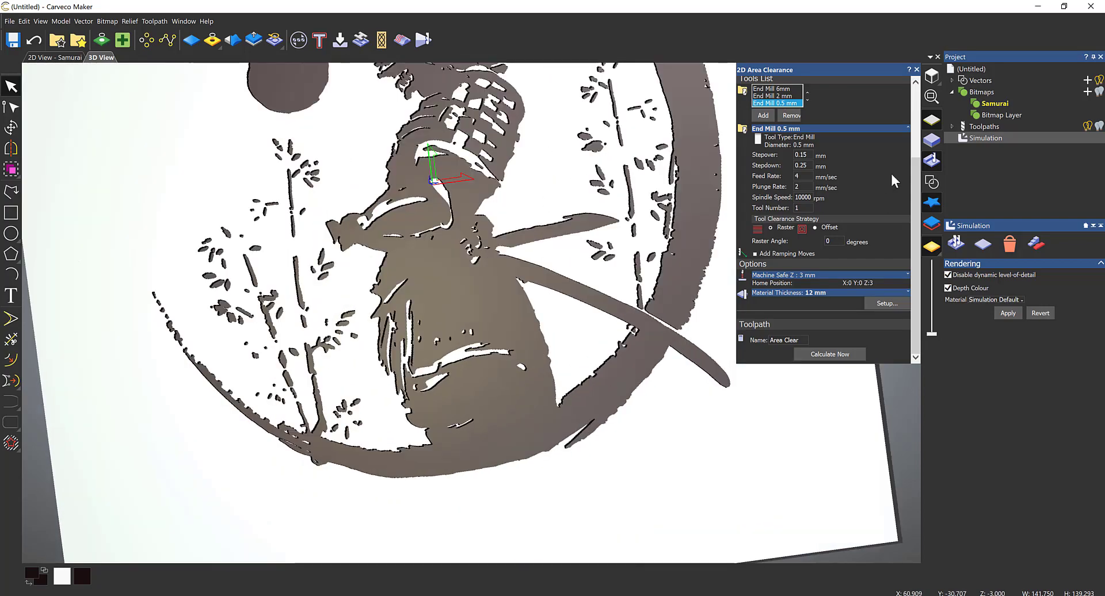
left_click(932, 96)
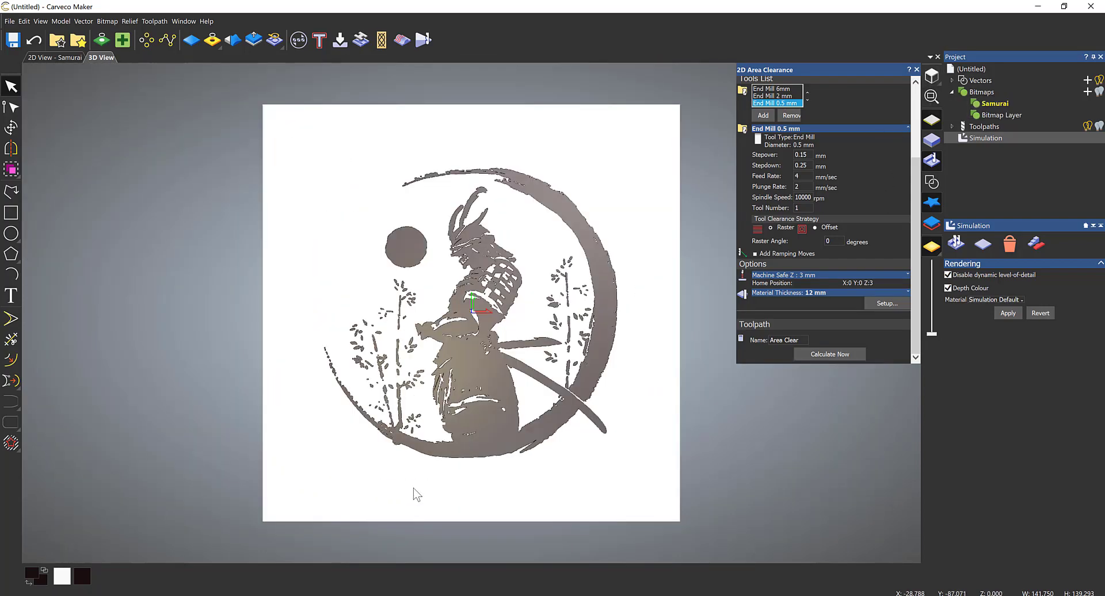
- Examine the area clearance passes against the Samurai vectors in 2D and list the calculated toolpaths
left_click(55, 58)
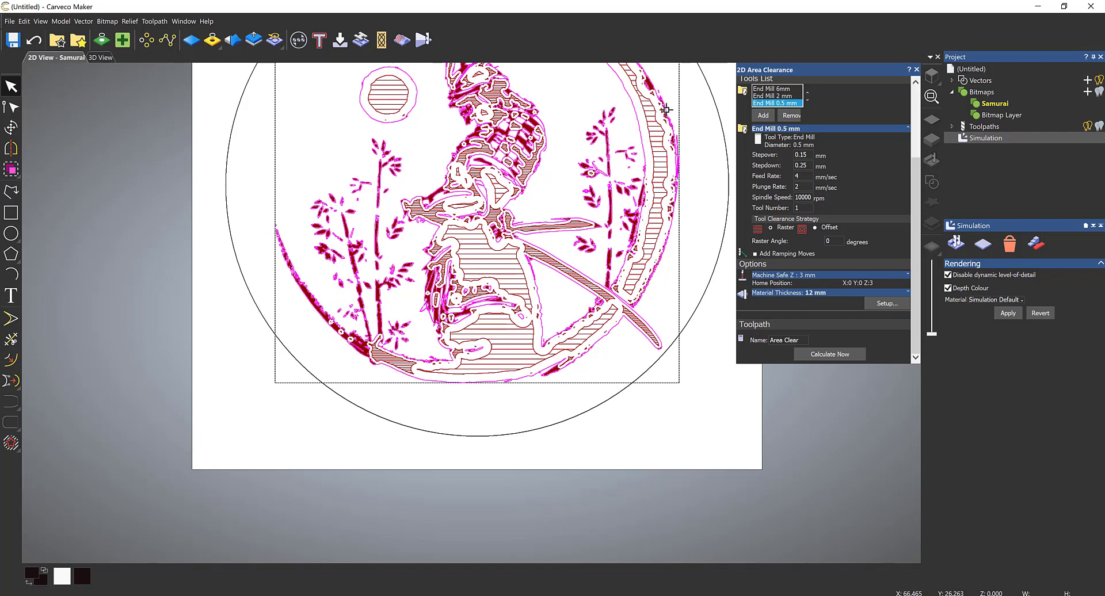
scroll(633, 113, "down", 1)
scroll(456, 166, "up", 2)
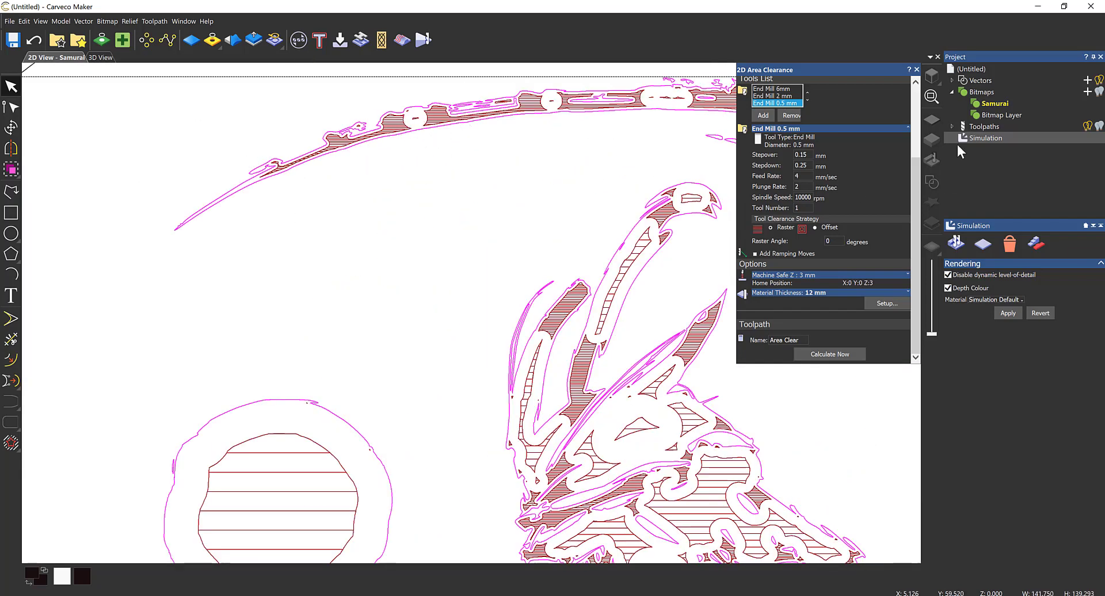
left_click(953, 126)
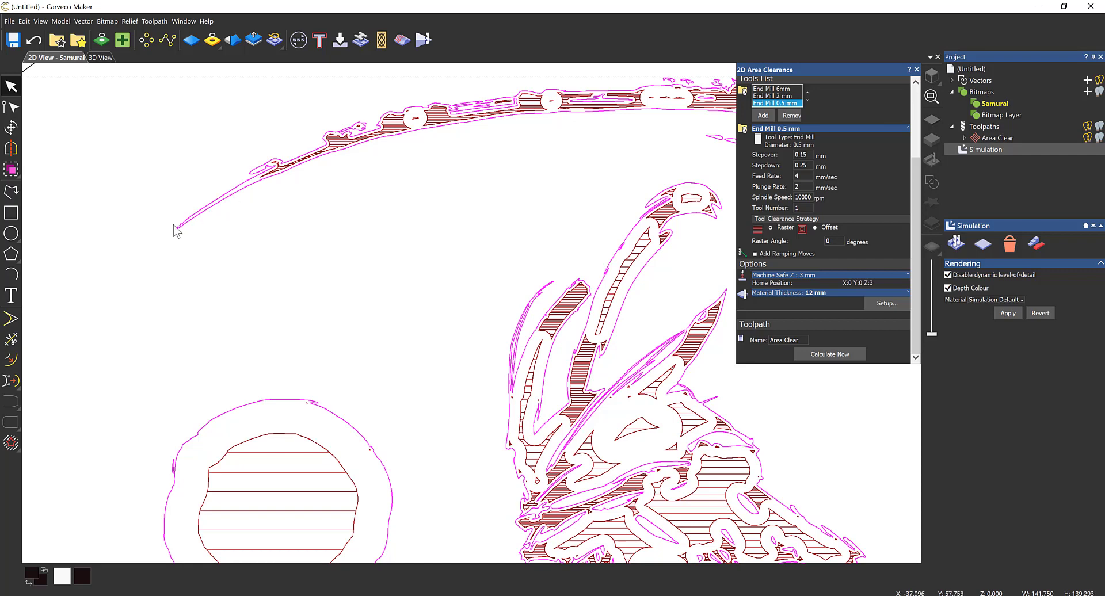
- Change the simulation material to Medium Oak (H) and apply it to the carved block in 3D
left_click(104, 57)
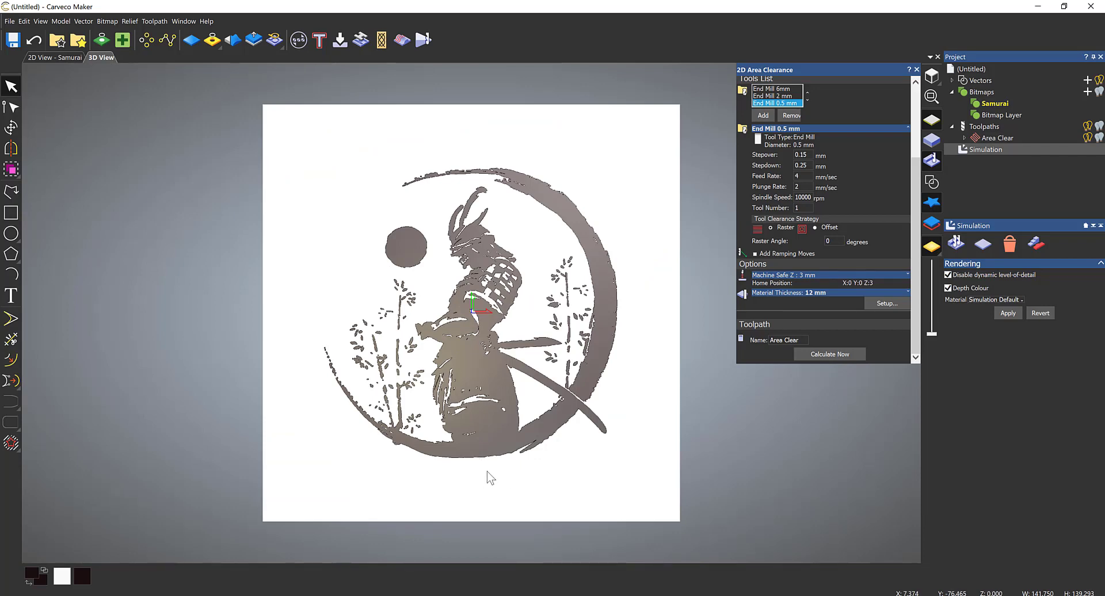
left_click_drag(490, 476, 531, 385)
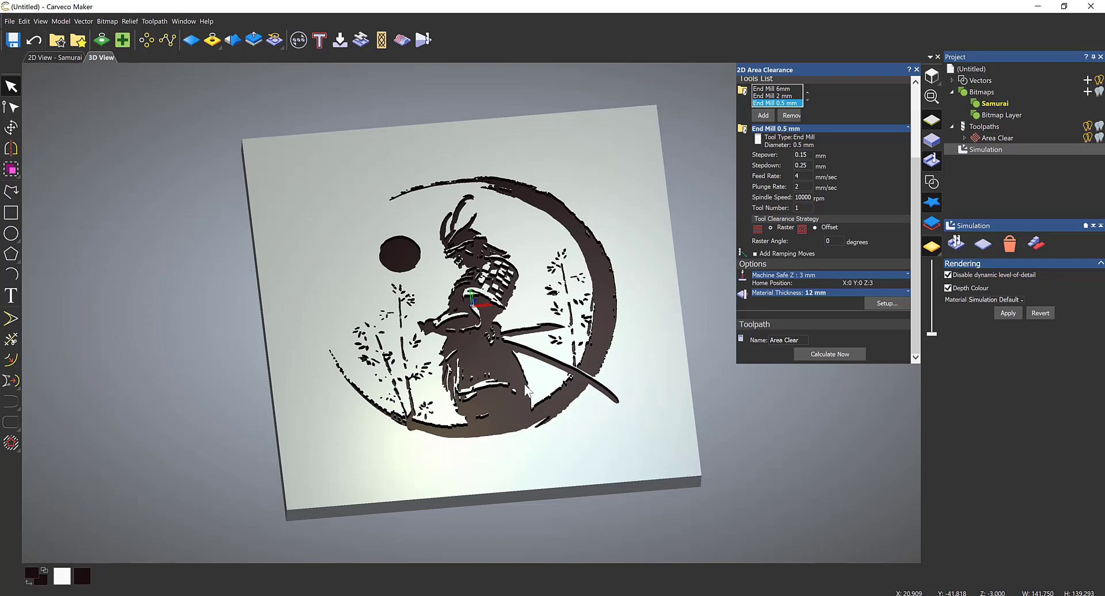
left_click(996, 300)
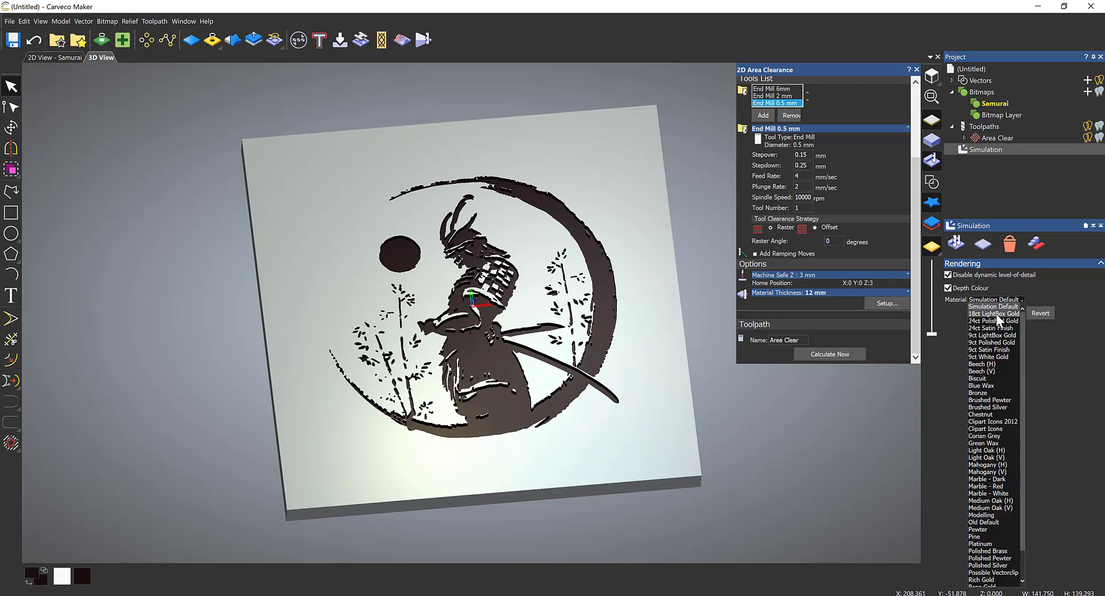
left_click(992, 501)
left_click(1009, 313)
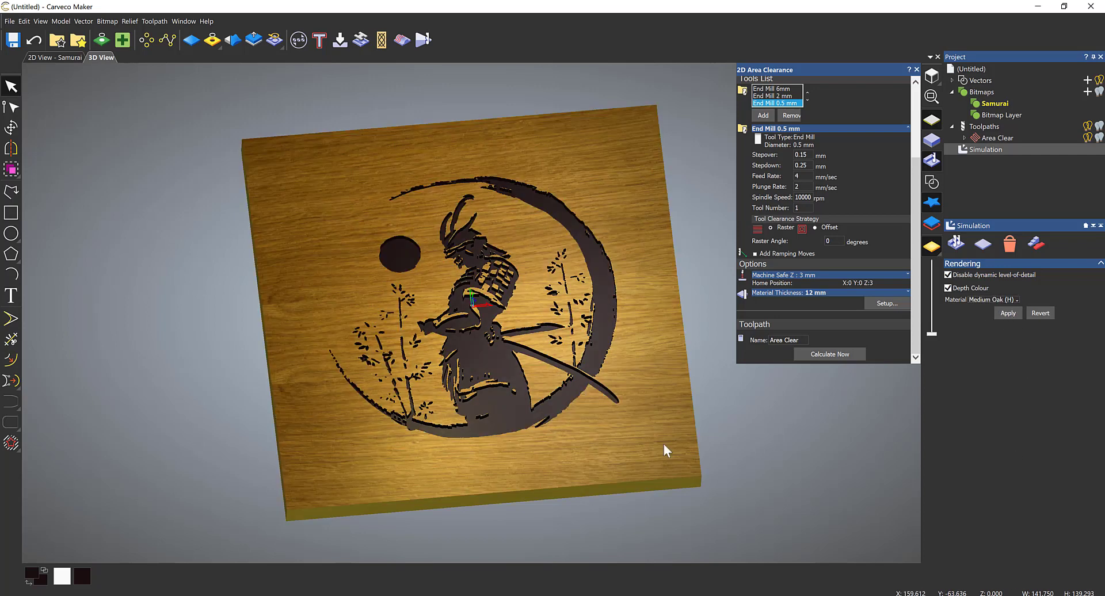
left_click_drag(514, 499, 535, 473)
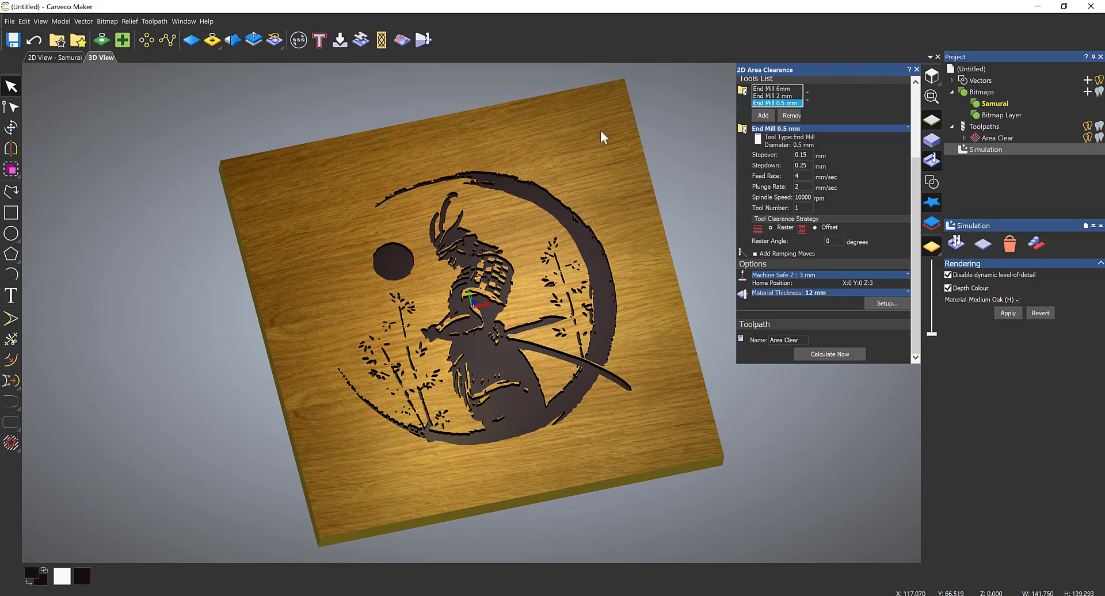
- Select only the circular border vector in the 2D view and close the 2D area clearance settings
left_click(55, 58)
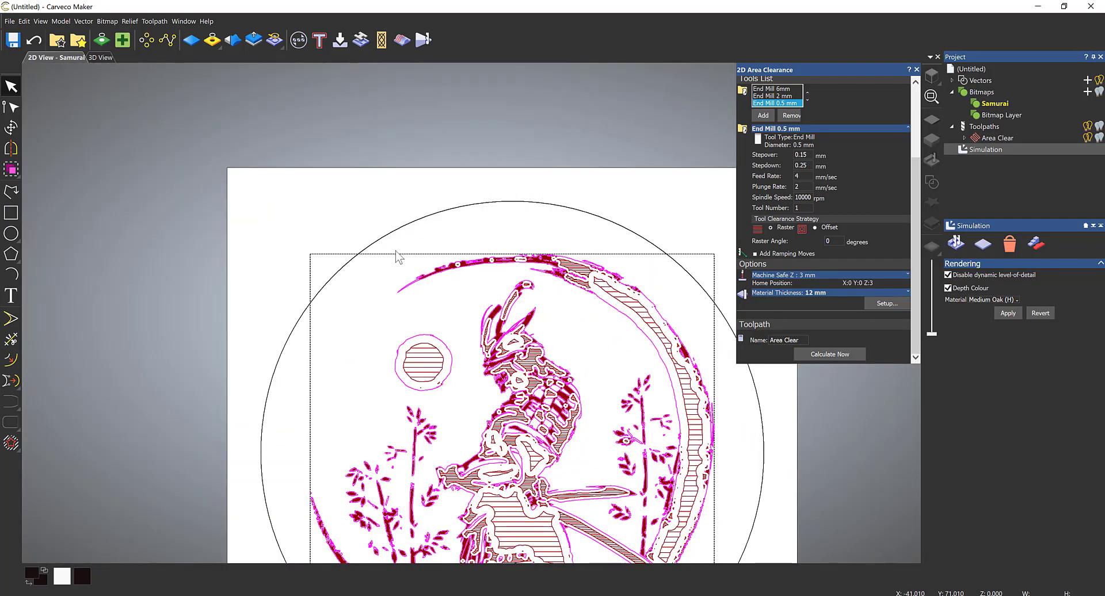
left_click(395, 249)
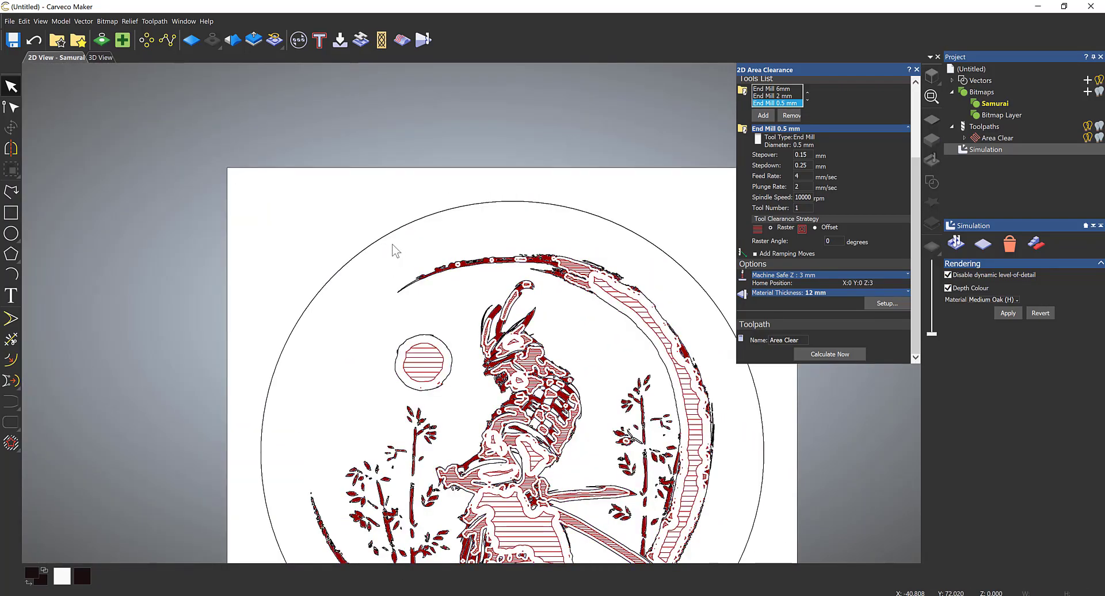
left_click_drag(395, 249, 363, 219)
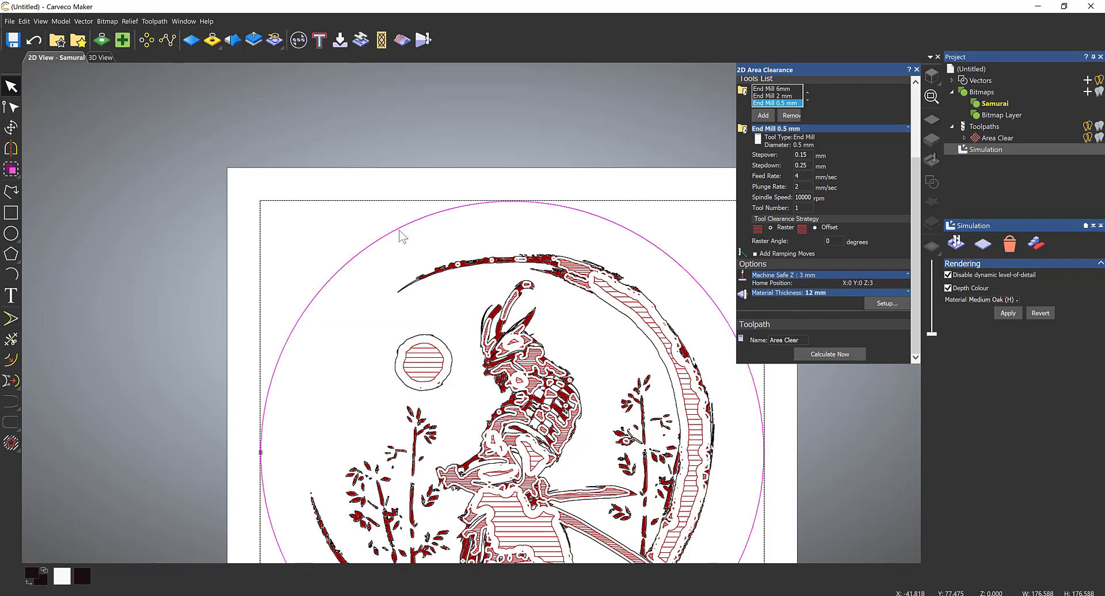
left_click(917, 70)
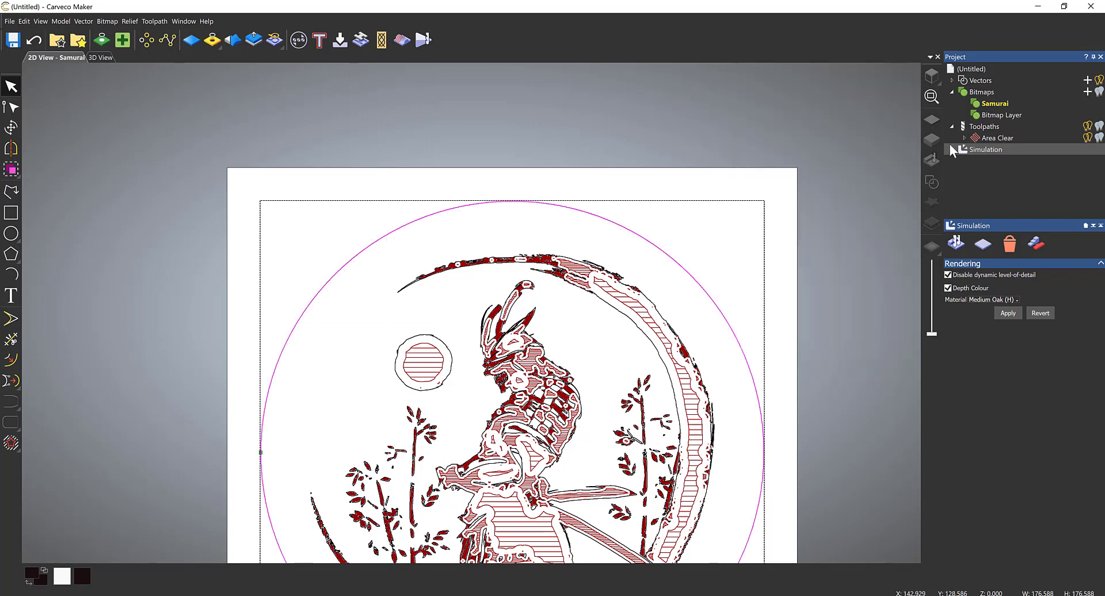
- Set up an Outside profile toolpath on the selected circle with a 12 mm finish depth and the End Mill 6mm
left_click(981, 126)
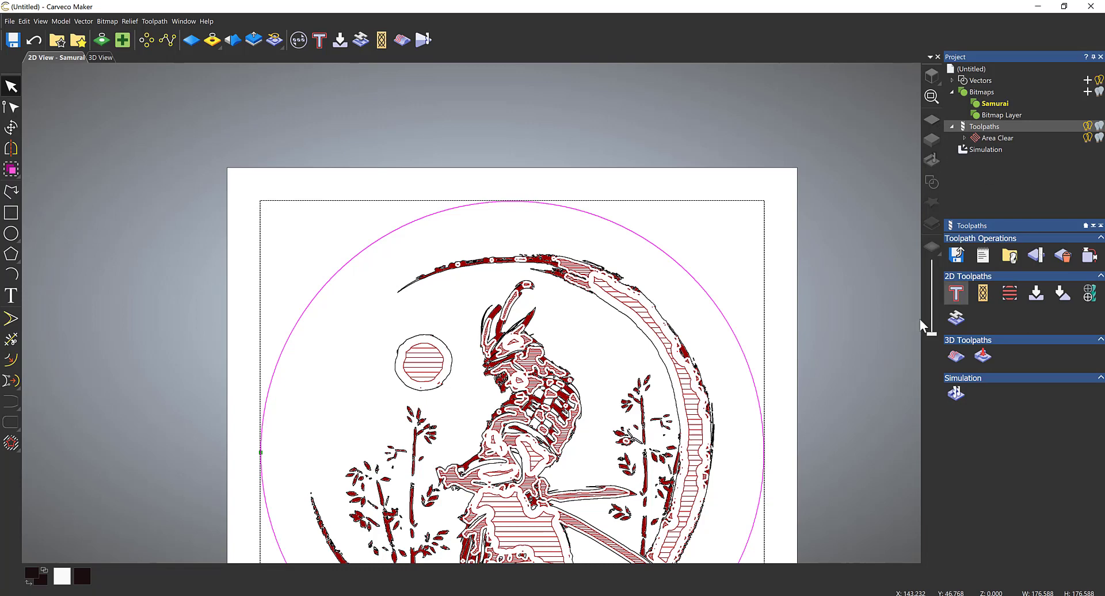
left_click(956, 295)
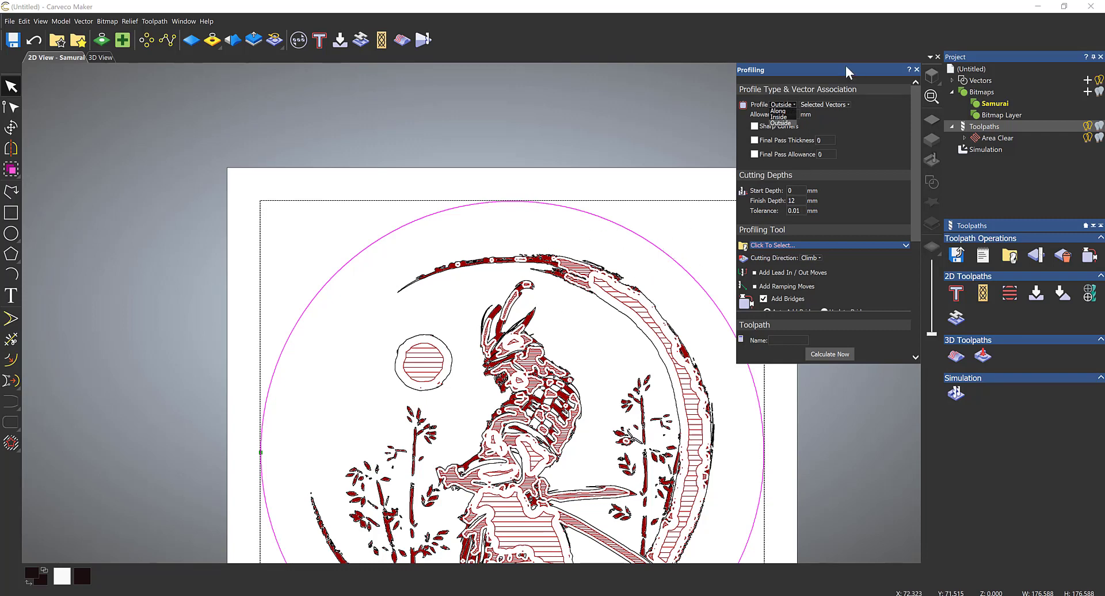
left_click(789, 101)
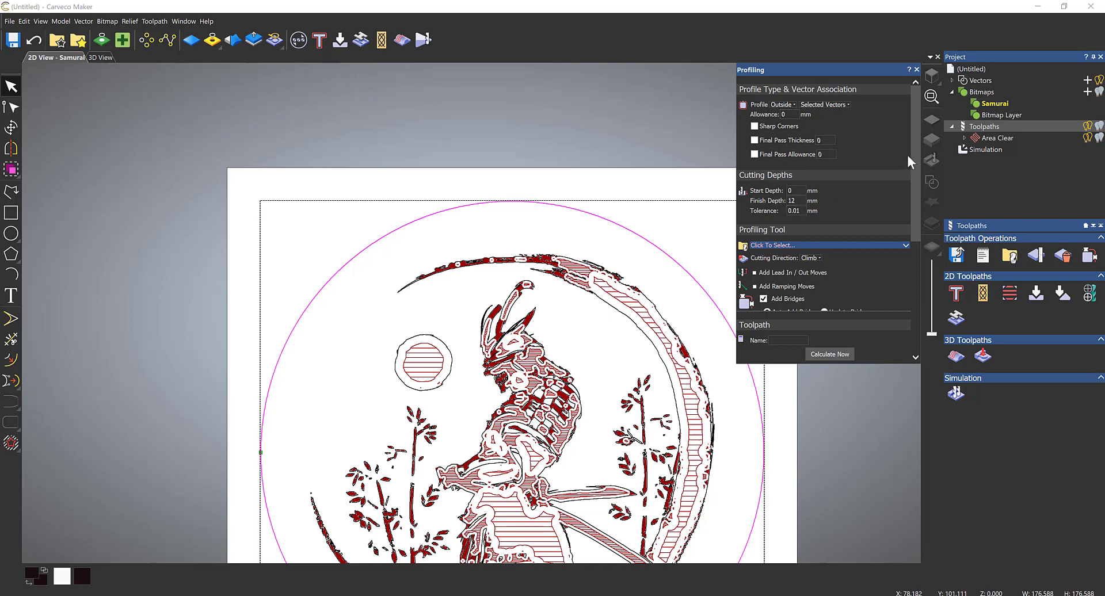
scroll(908, 167, "down", 2)
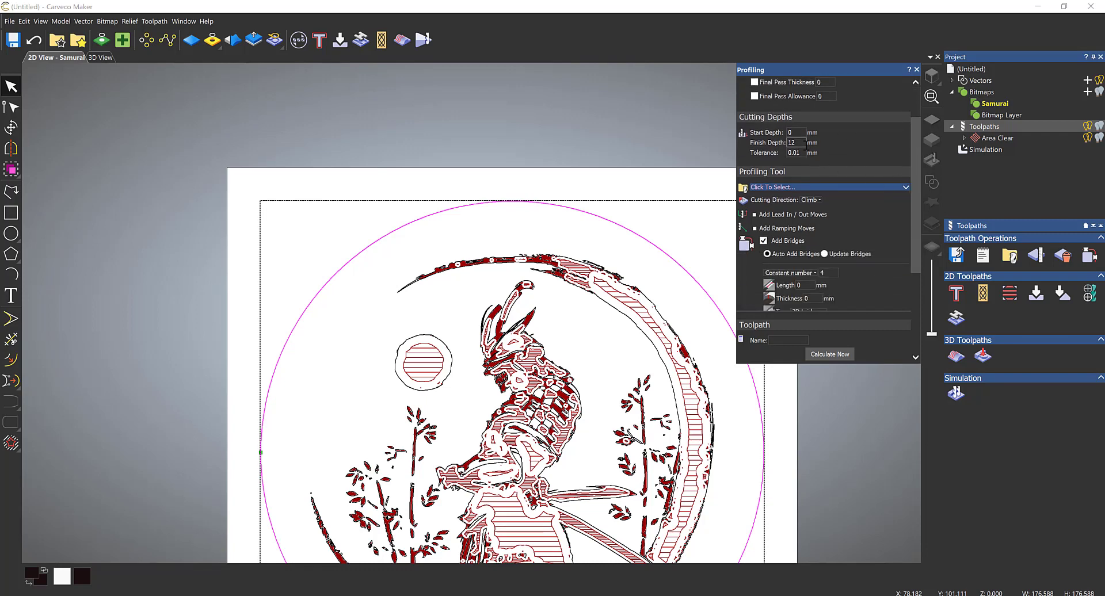
double_click(792, 142)
left_click(768, 186)
left_click(403, 267)
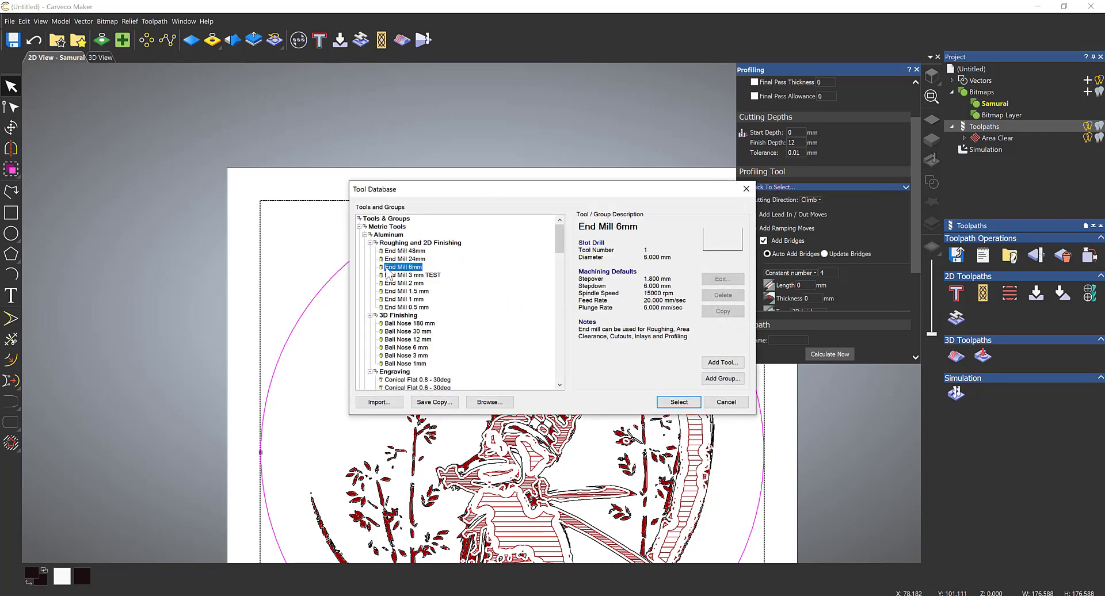
left_click(673, 405)
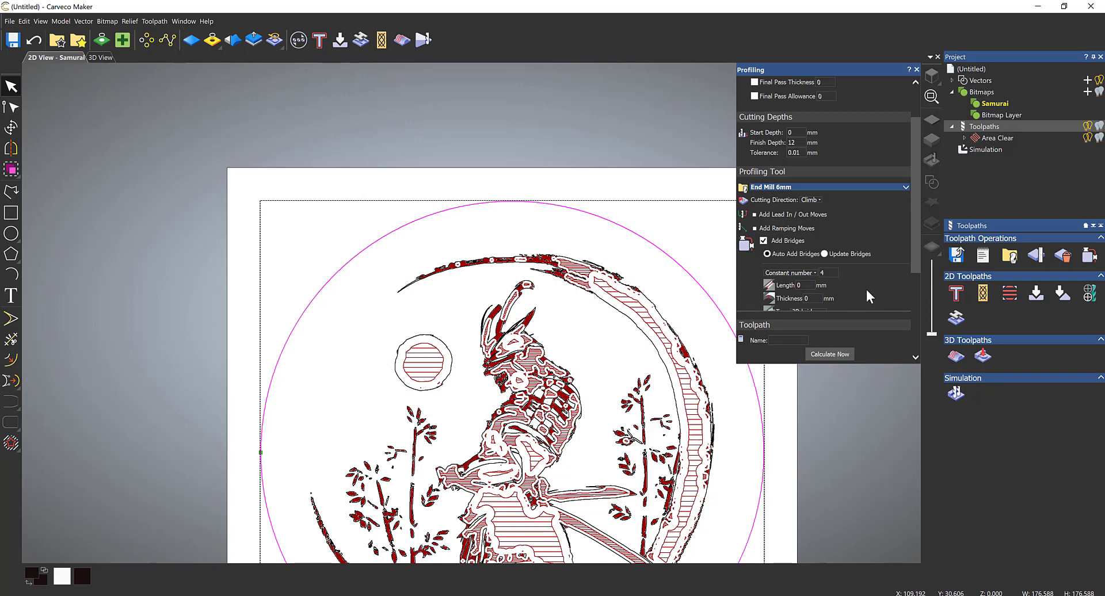
- Add a constant number of 4 automatic 3D bridges to the circle, each 4 mm long and 4 mm thick
left_click_drag(914, 265, 913, 285)
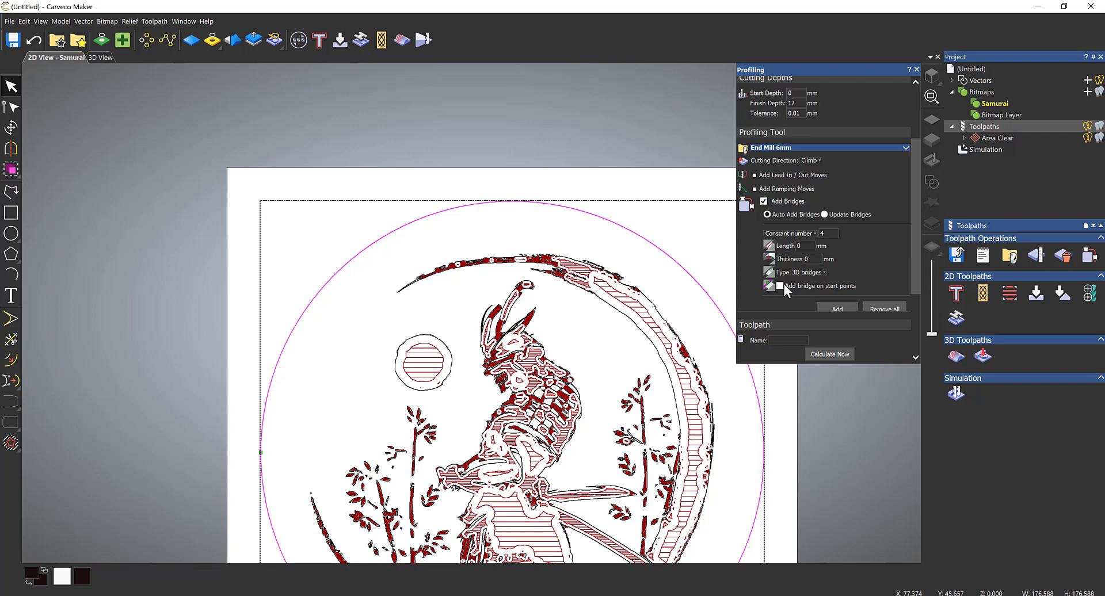
scroll(807, 268, "down", 1)
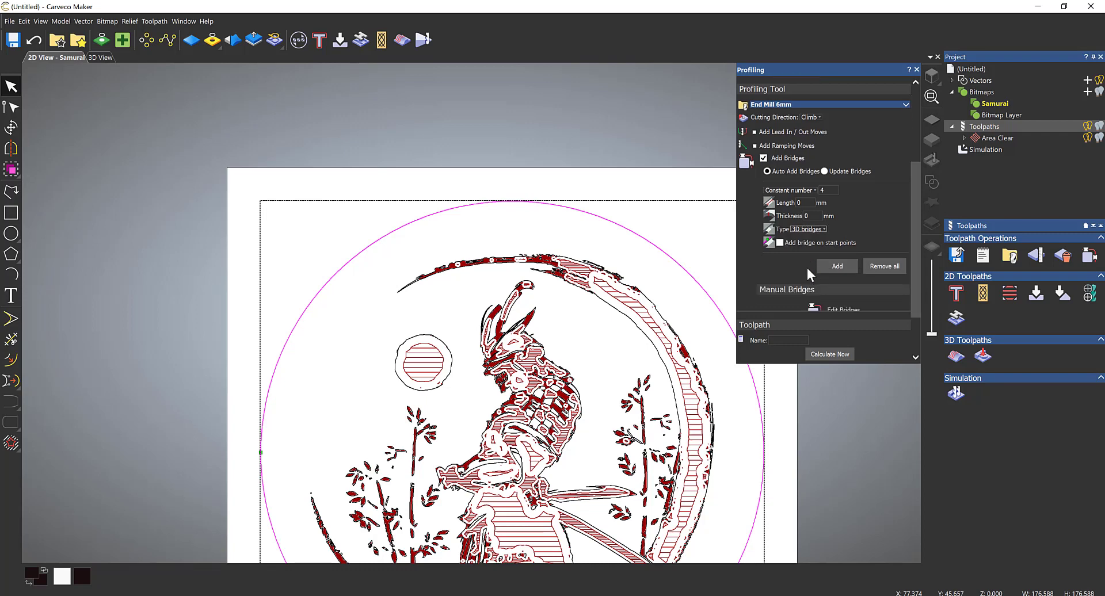
double_click(805, 202)
type("4")
left_click(831, 267)
scroll(417, 467, "down", 3)
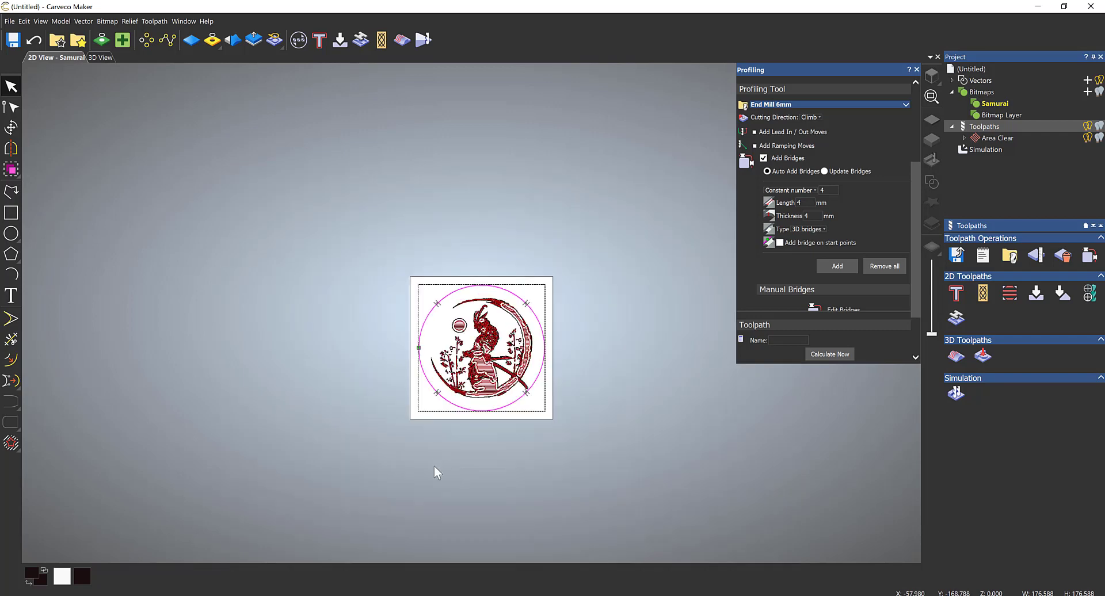
scroll(483, 369, "up", 3)
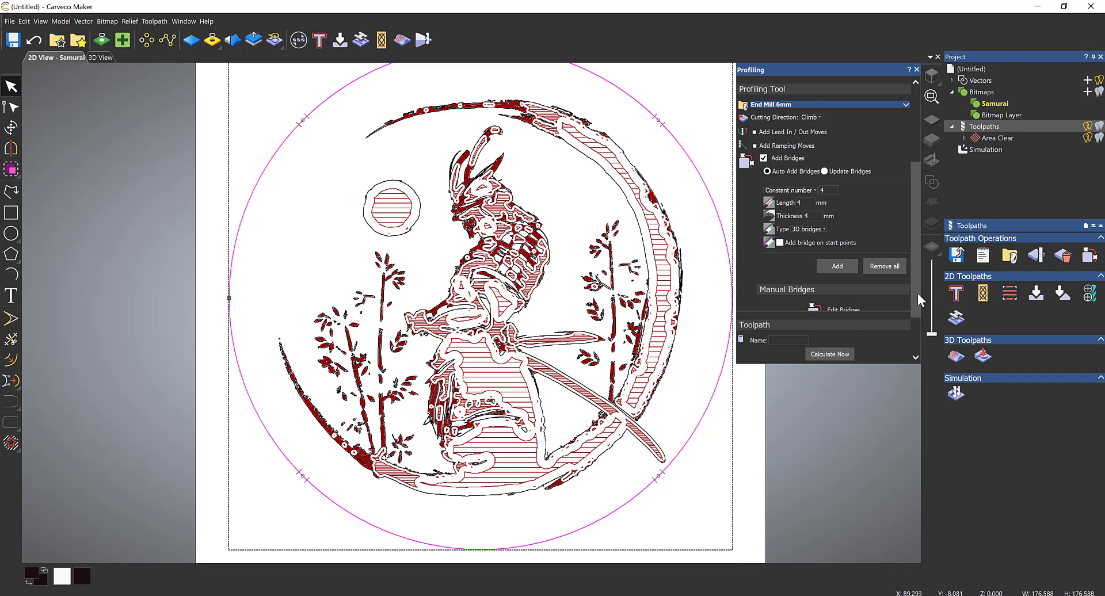
- Calculate the profile toolpath and simulate the circular cut-out on the oak block in 3D
left_click_drag(918, 293, 912, 327)
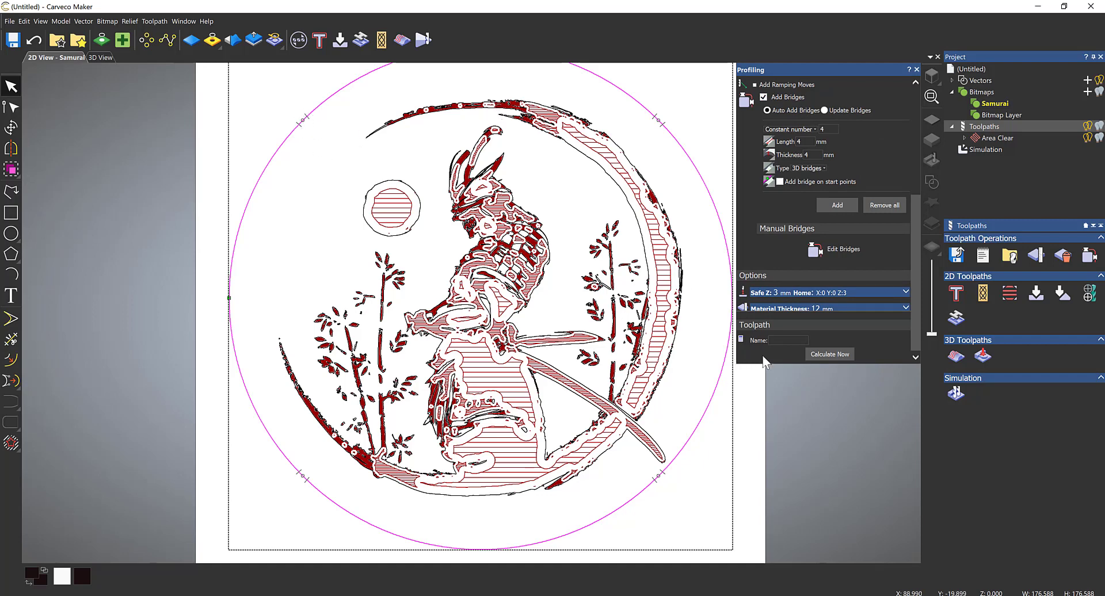
left_click(823, 355)
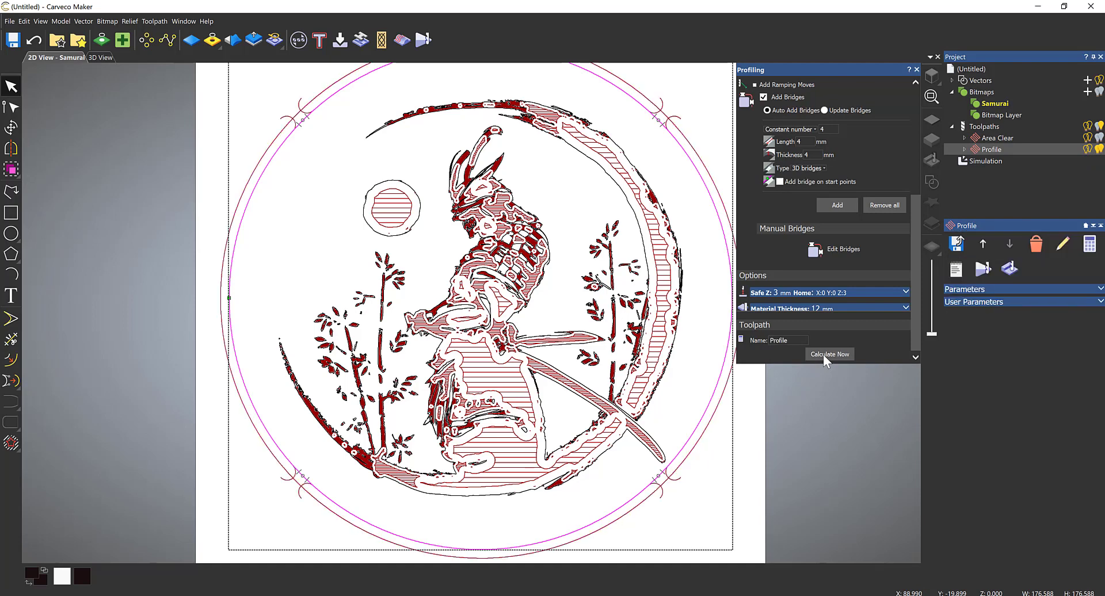
left_click(91, 57)
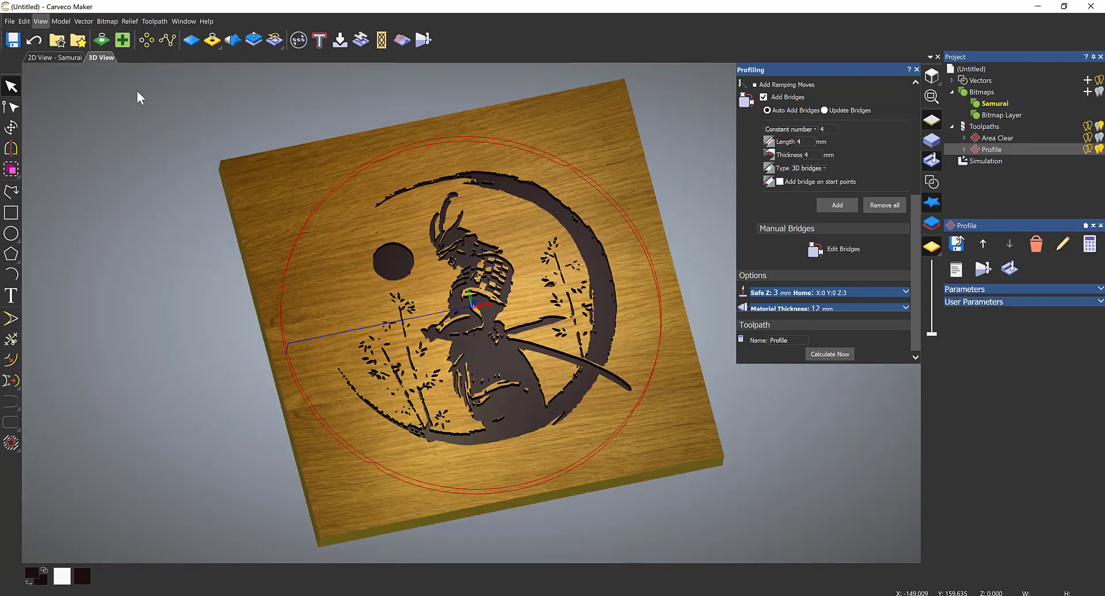
right_click(980, 161)
left_click(989, 171)
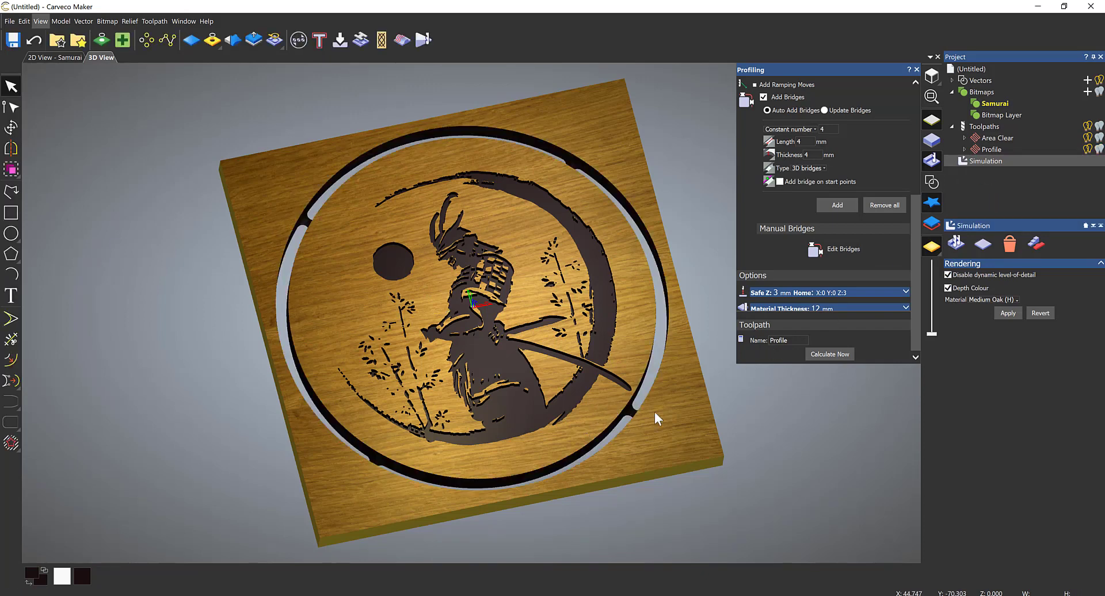
- Close the profiling settings and inspect one of the bridges in the simulated cut-out up close
left_click(917, 69)
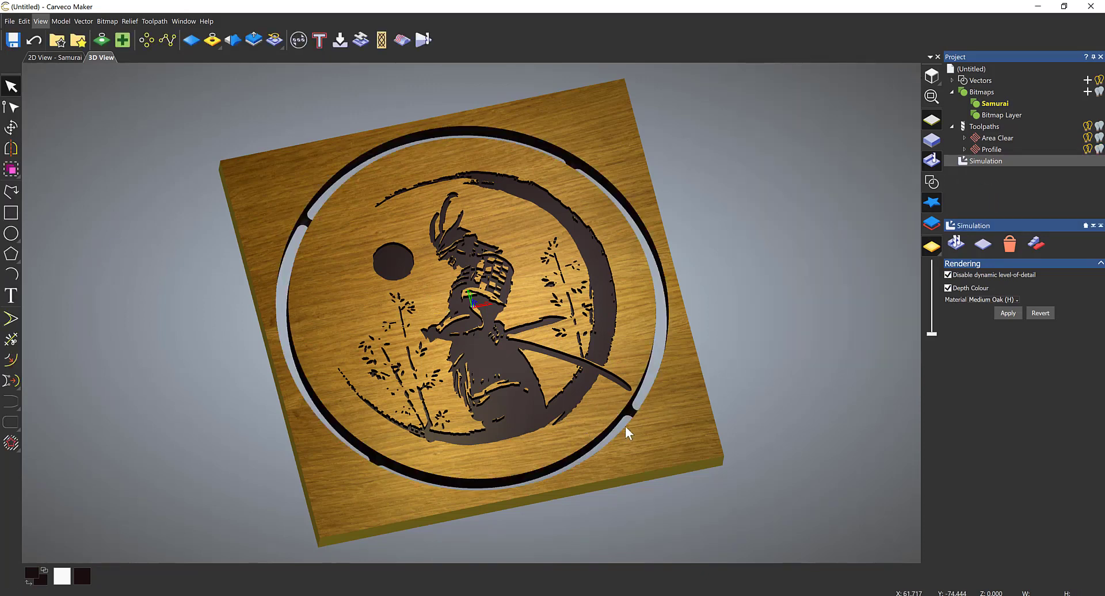
scroll(633, 421, "up", 6)
left_click_drag(618, 449, 634, 330)
scroll(635, 334, "up", 8)
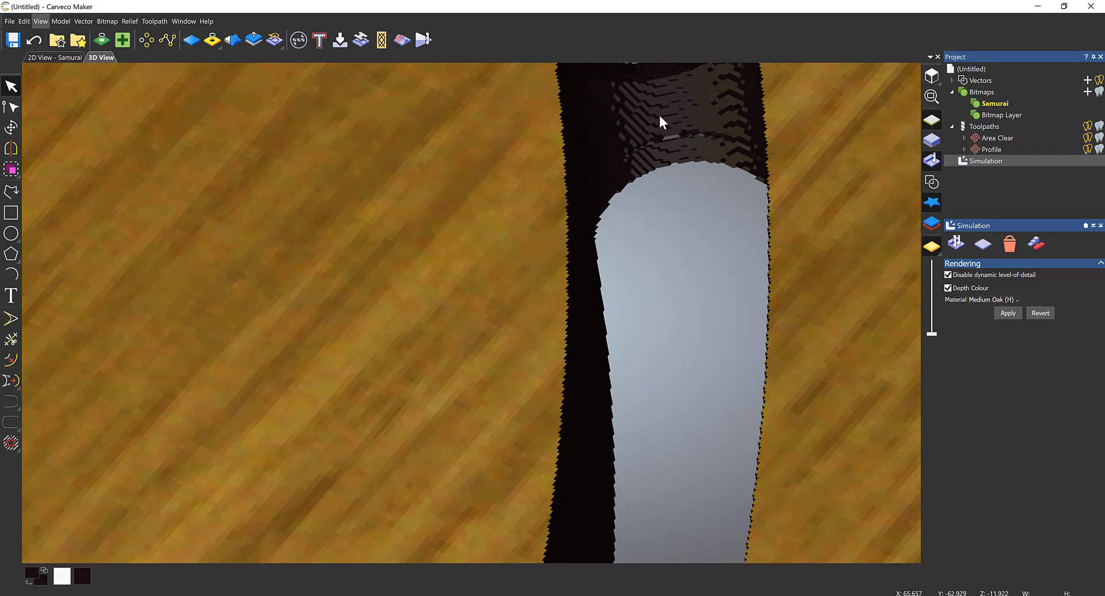
- Examine the simulated samurai carving and all the bridges of the circular cut-out from above and at an angle
scroll(624, 254, "down", 3)
scroll(729, 173, "down", 6)
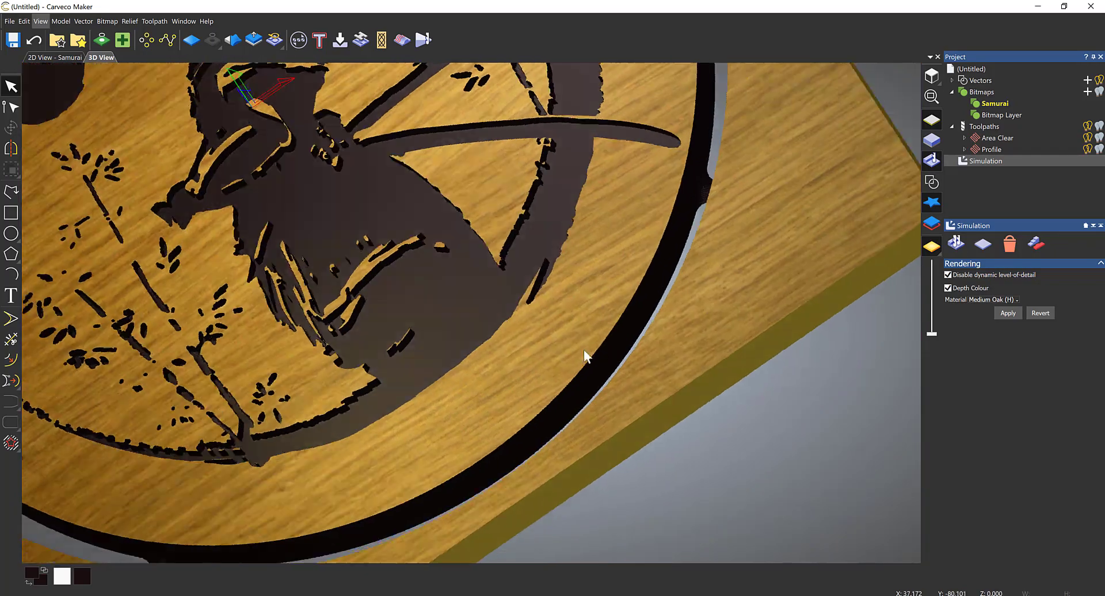
scroll(584, 350, "down", 3)
left_click_drag(501, 127, 686, 140)
scroll(535, 175, "down", 3)
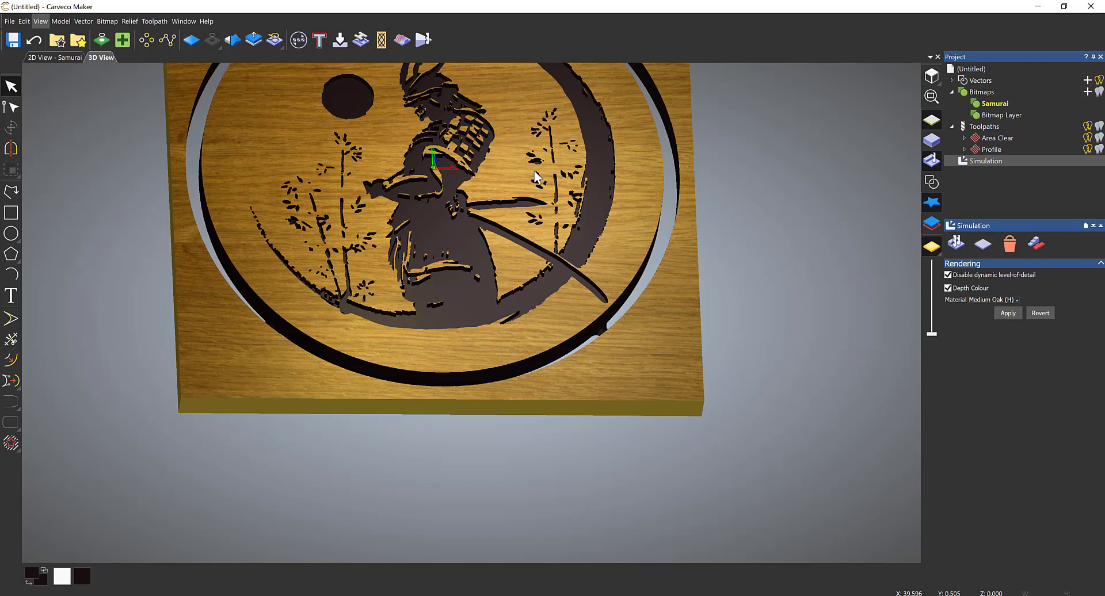
left_click(932, 75)
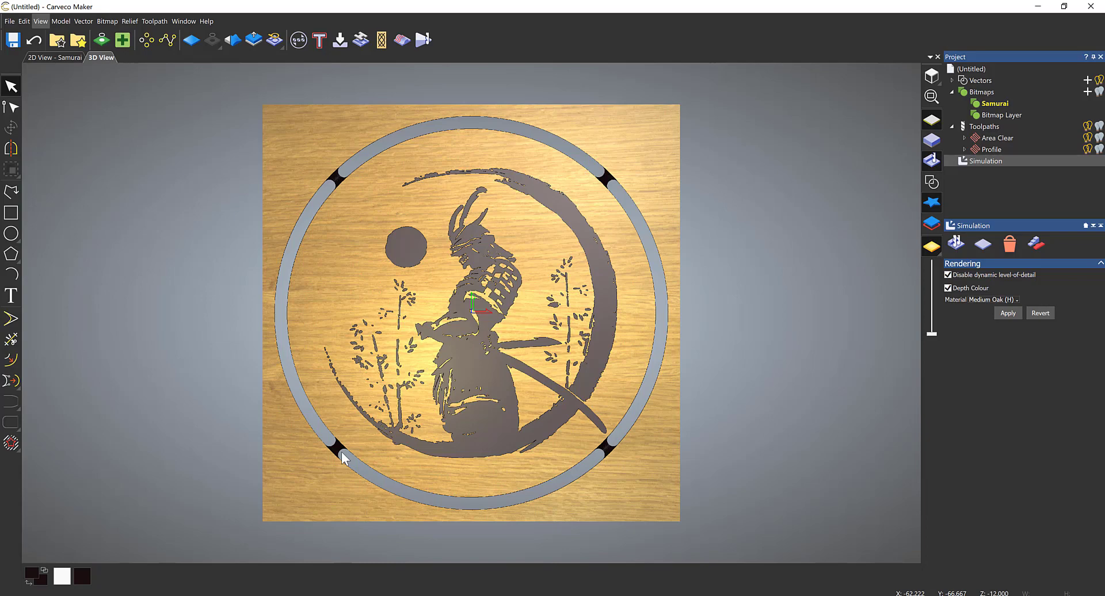
left_click_drag(343, 458, 523, 475)
scroll(522, 476, "up", 3)
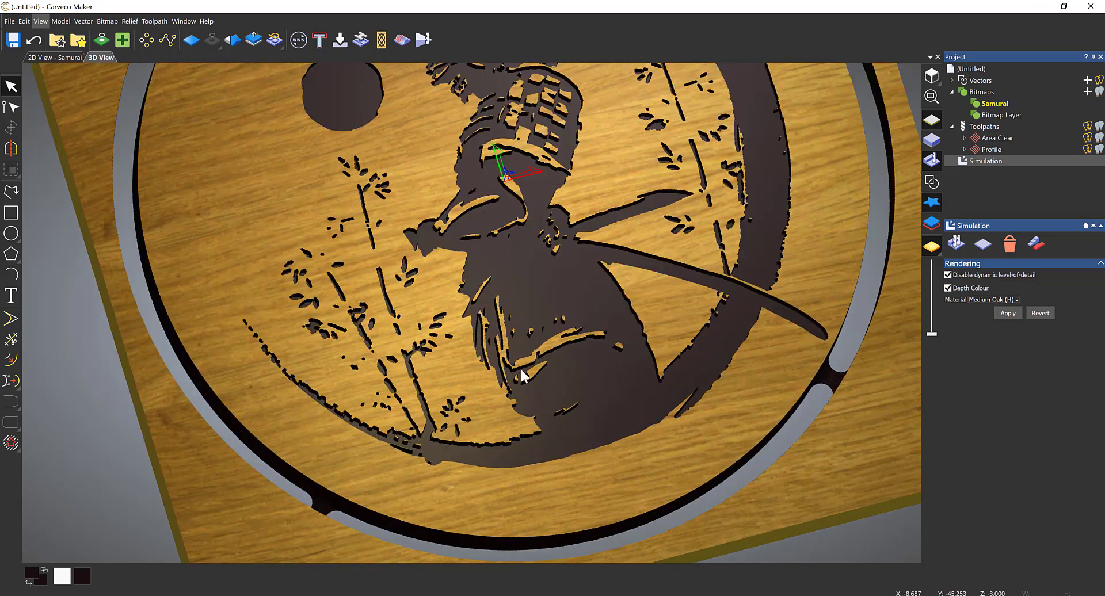
left_click_drag(521, 383, 496, 424)
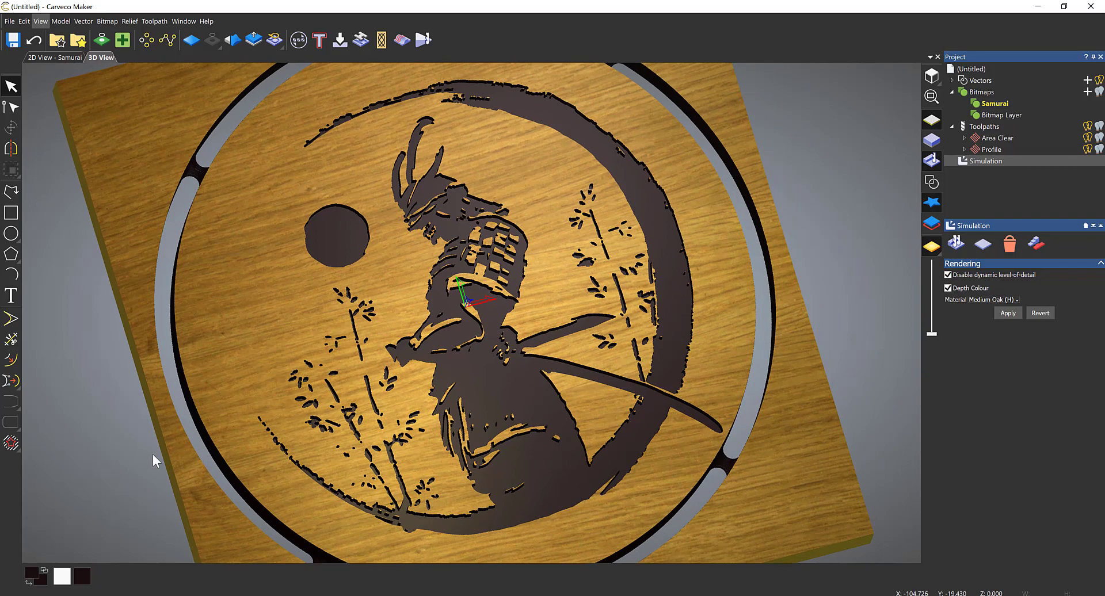
- Start saving the toolpaths, with only the Area Clear [1] End Mill 6mm toolpath in the list to save
left_click(979, 127)
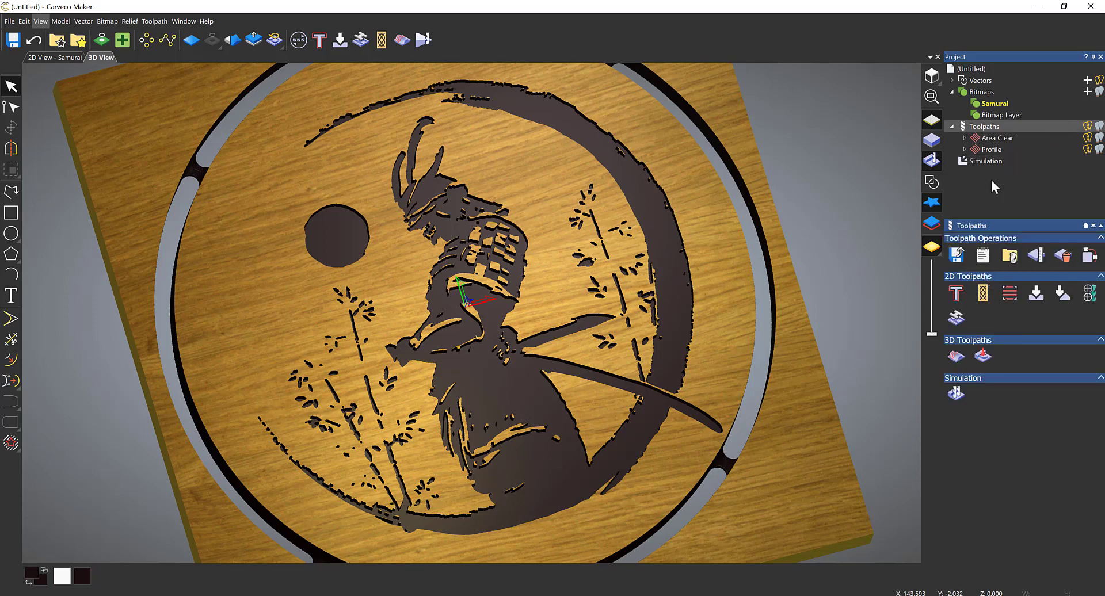
left_click(959, 254)
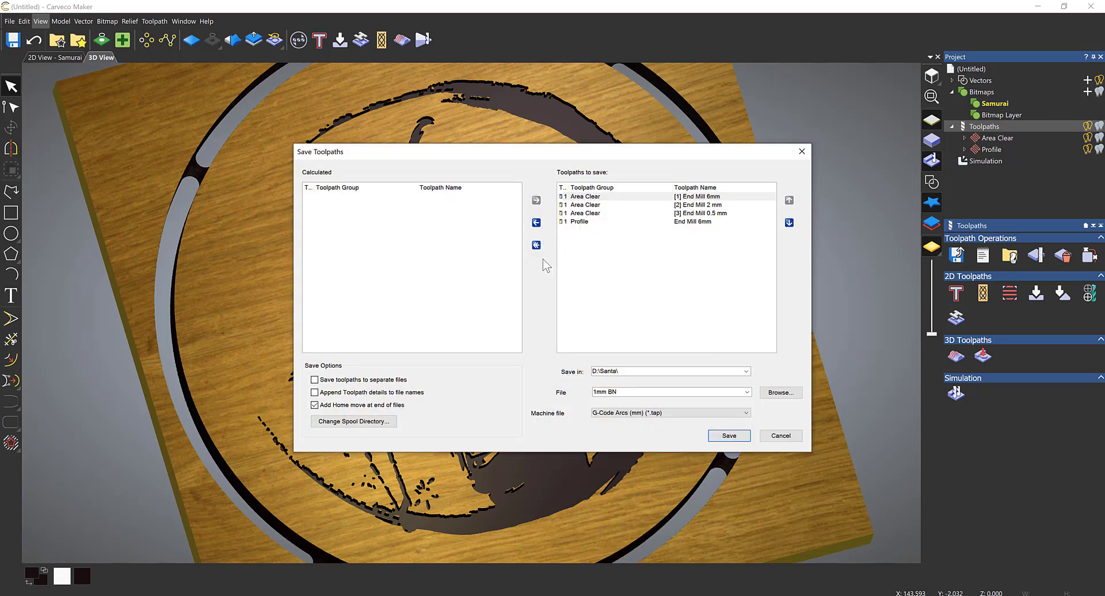
left_click(536, 245)
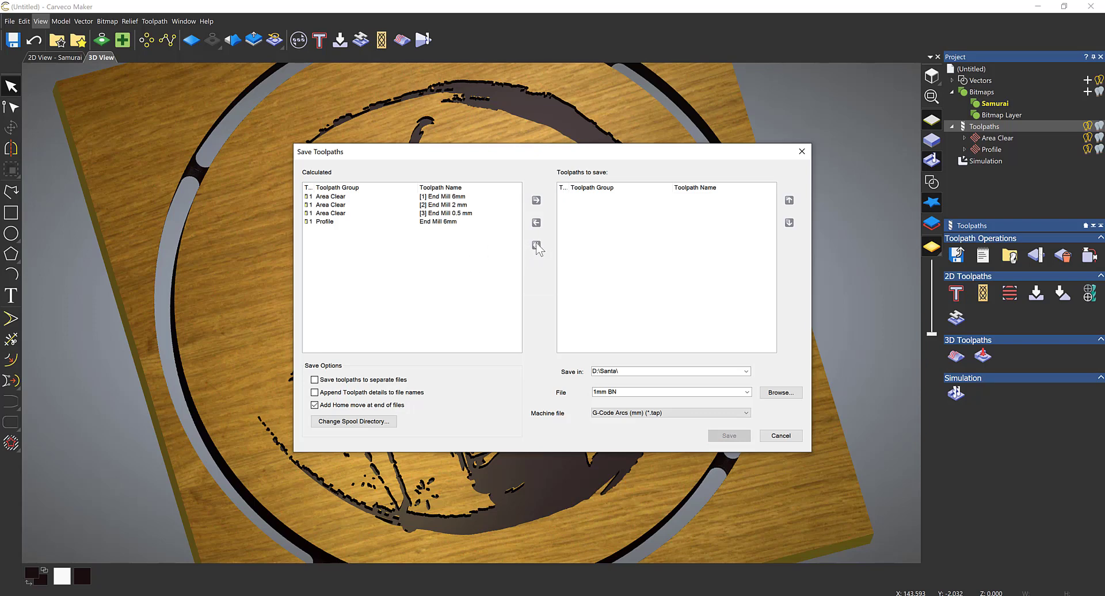
left_click(452, 197)
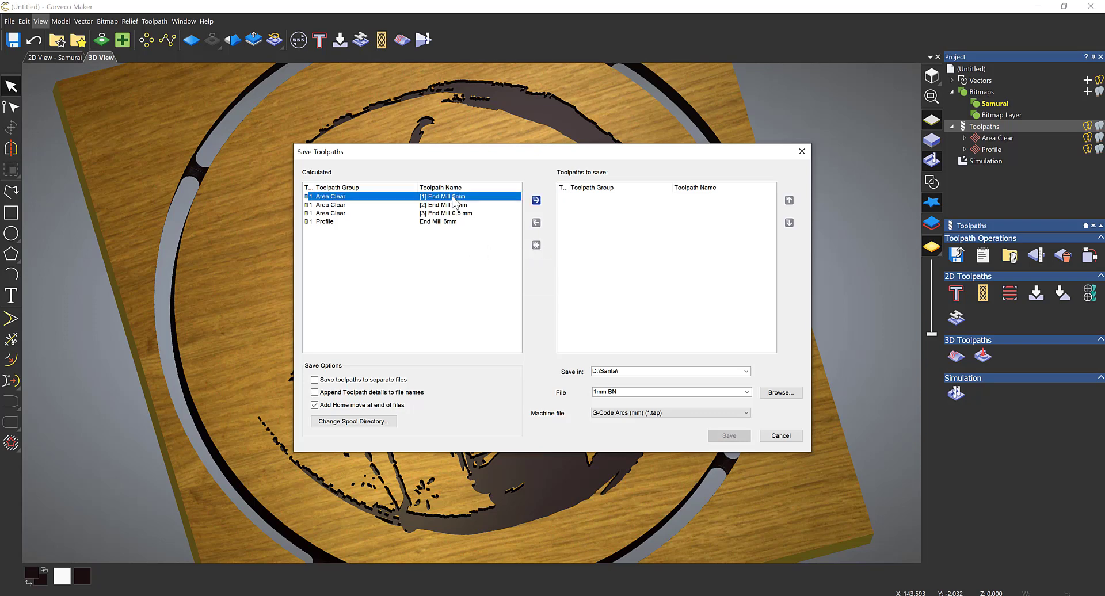
left_click(536, 201)
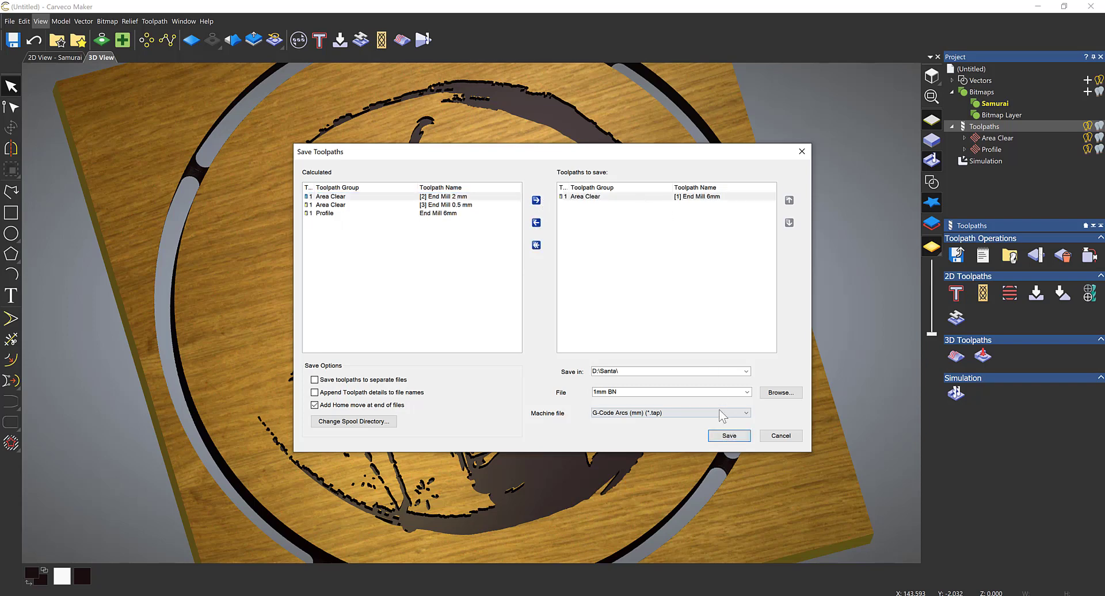
- Set the save folder to D:/Sammurai and the toolpath file name to 6mm EM
left_click(662, 372)
type("D")
type(":/Sammurai")
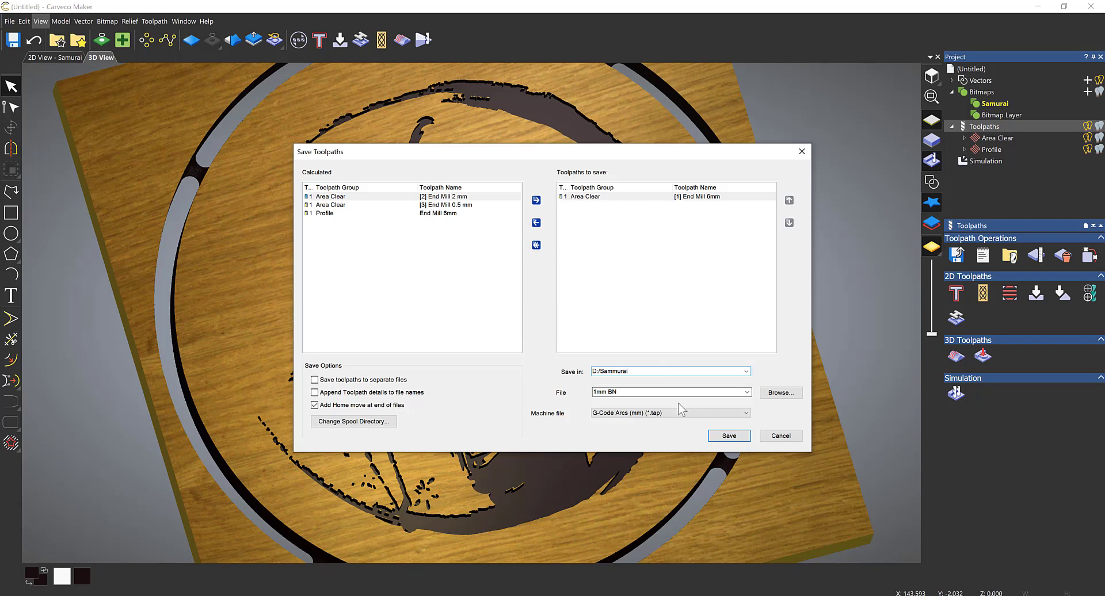
left_click(628, 393)
type("6mm Em")
key("BackSpace")
type("M")
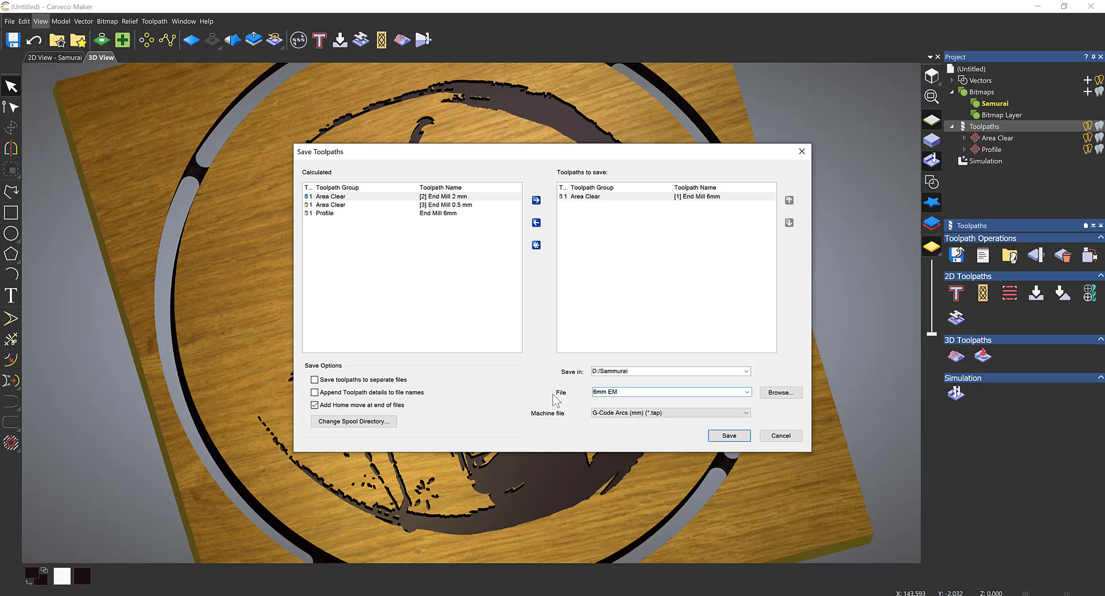
- Choose the Sainsmart 3018 PROver (mm) (*.tap) machine file and save the 6 mm area clearance toolpath in the 01 Samurai documents folder
left_click(625, 413)
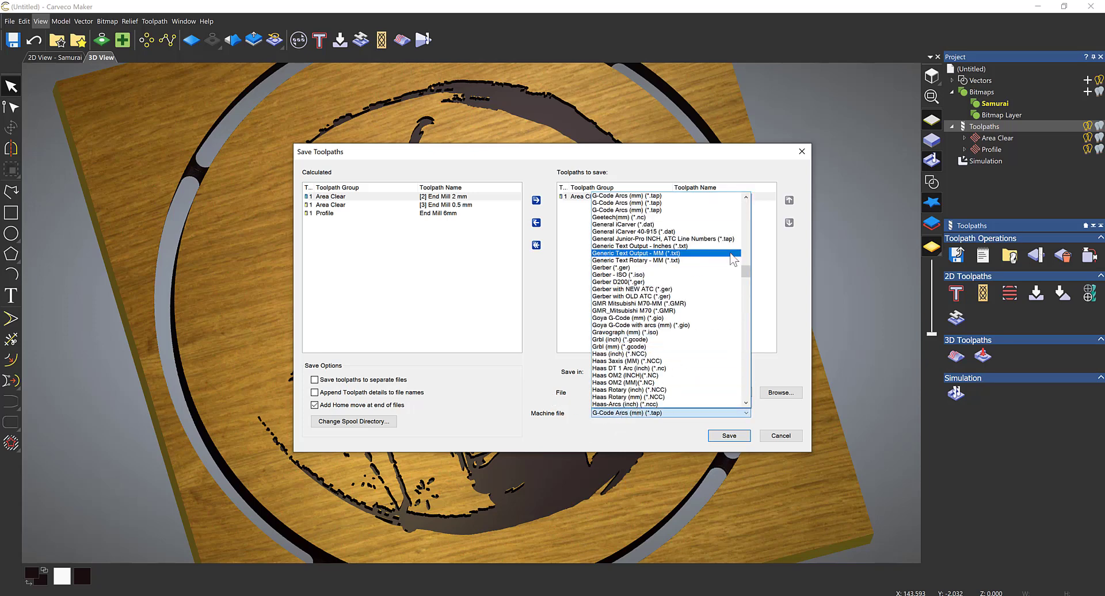
left_click_drag(746, 273, 747, 359)
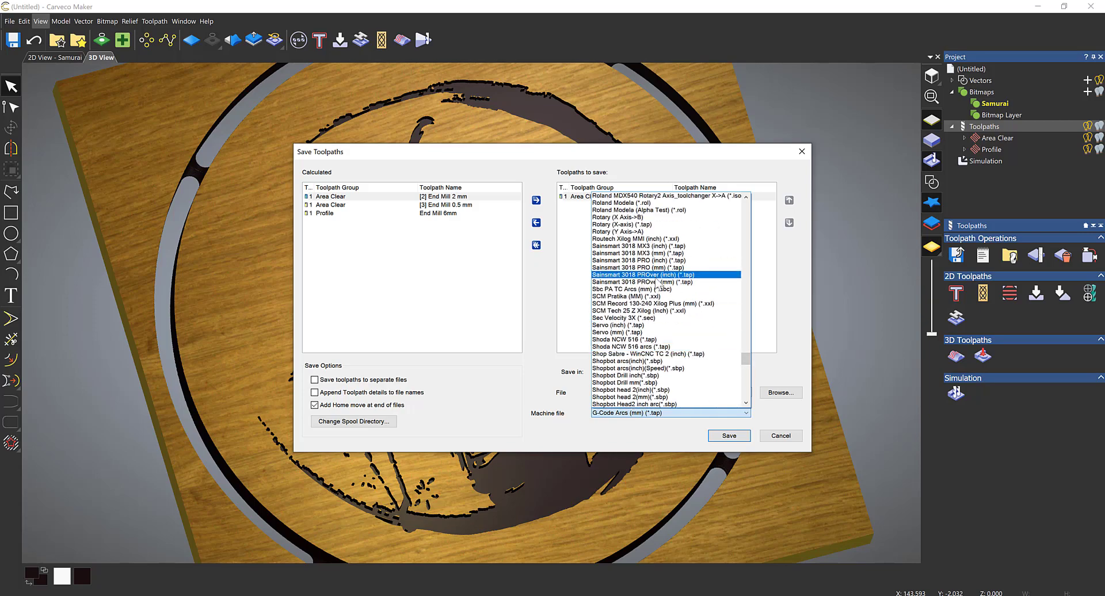
left_click(656, 283)
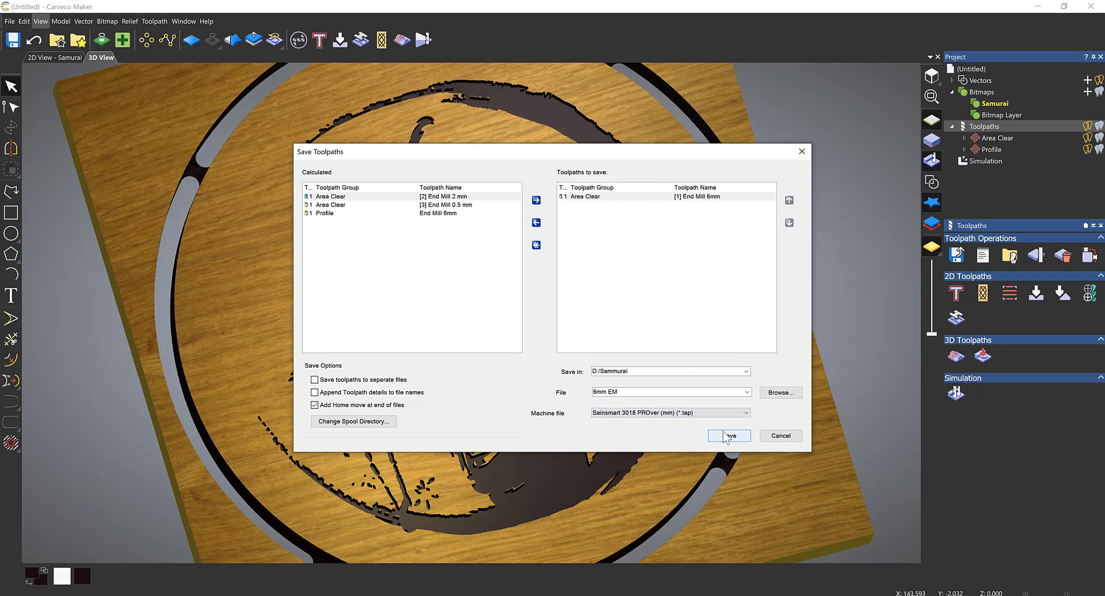
left_click(728, 436)
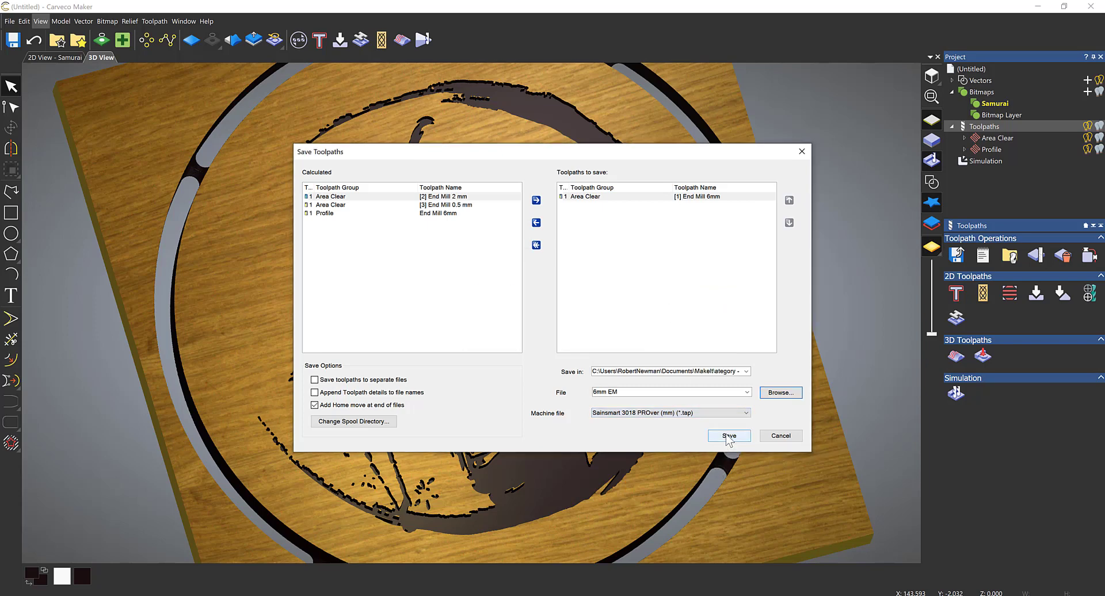
left_click(728, 436)
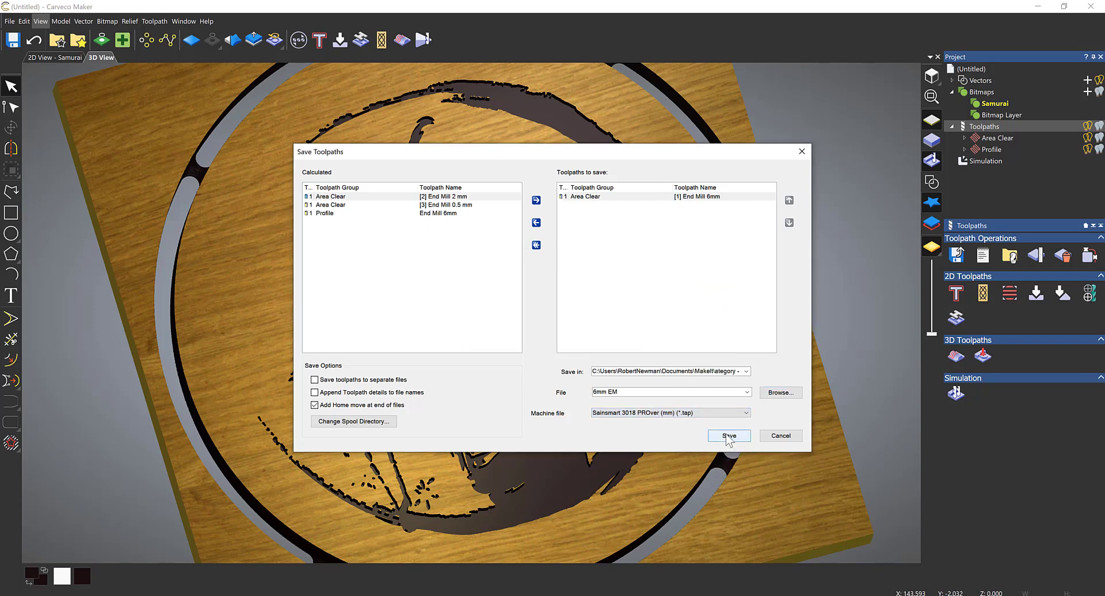
- Replace the toolpath to save with Area Clear [2] End Mill 2 mm and save it as 2mm EM
left_click(535, 223)
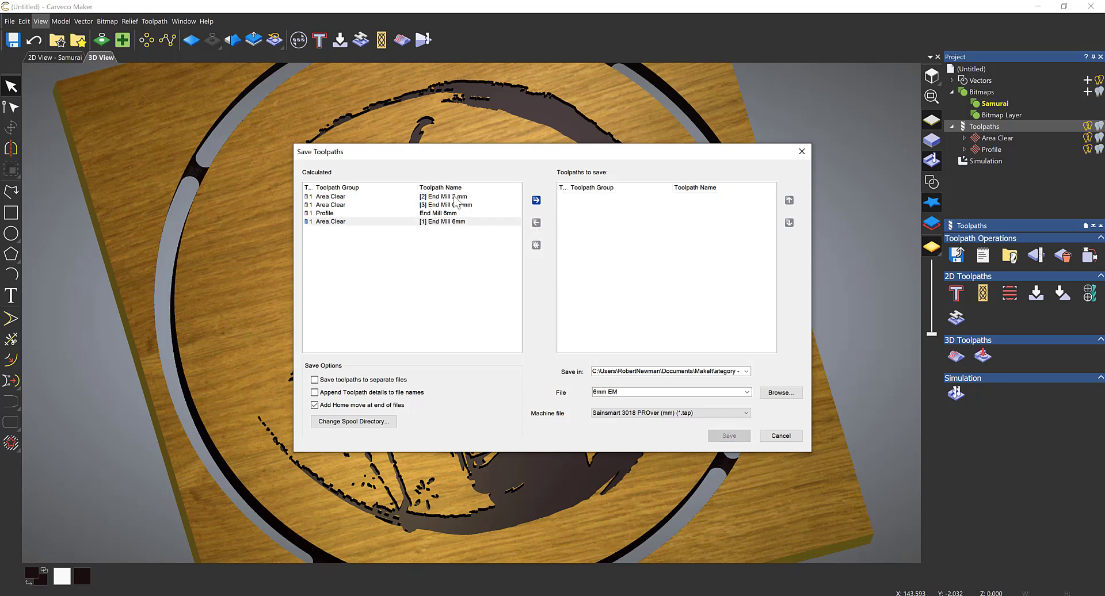
left_click(495, 197)
left_click(536, 200)
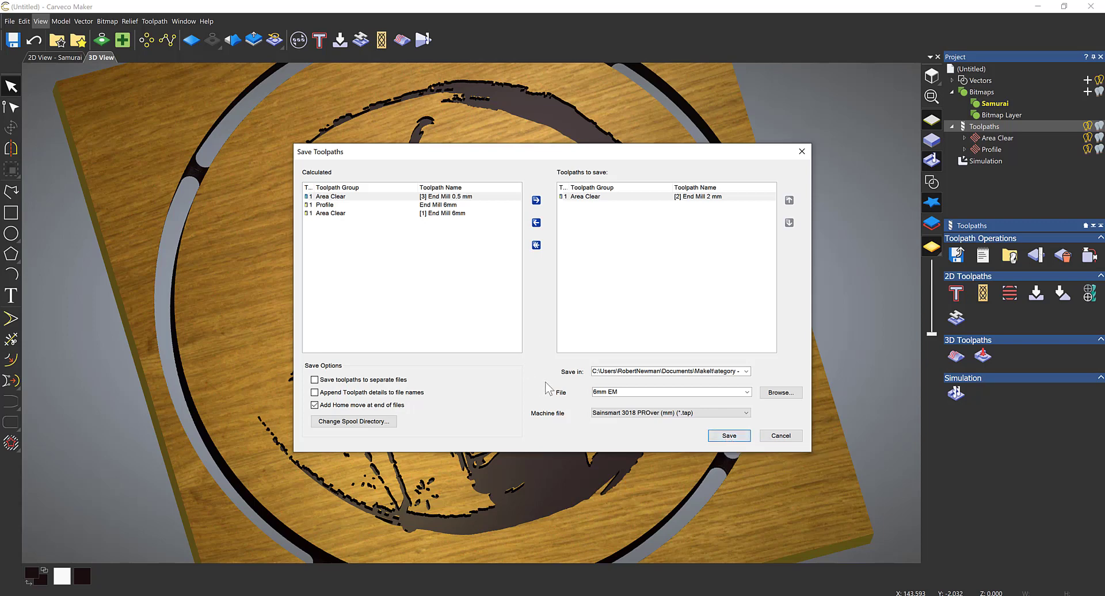
left_click(597, 393)
key("BackSpace")
type("2")
- Swap the toolpath to save for Area Clear [3] End Mill 0.5 mm and save it as 0.5mm EM
left_click(536, 223)
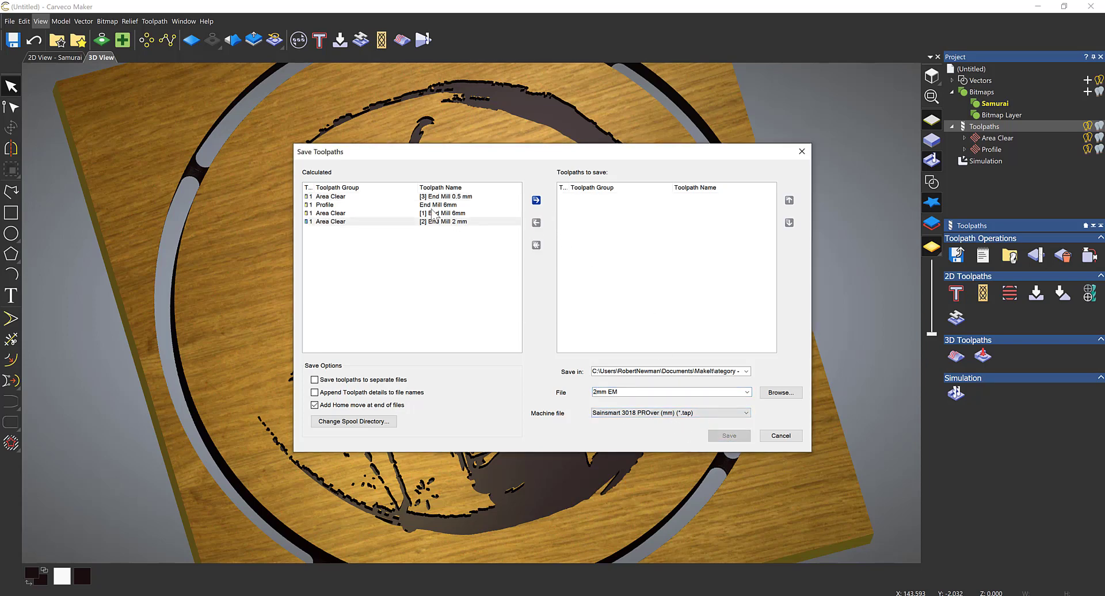
left_click(515, 197)
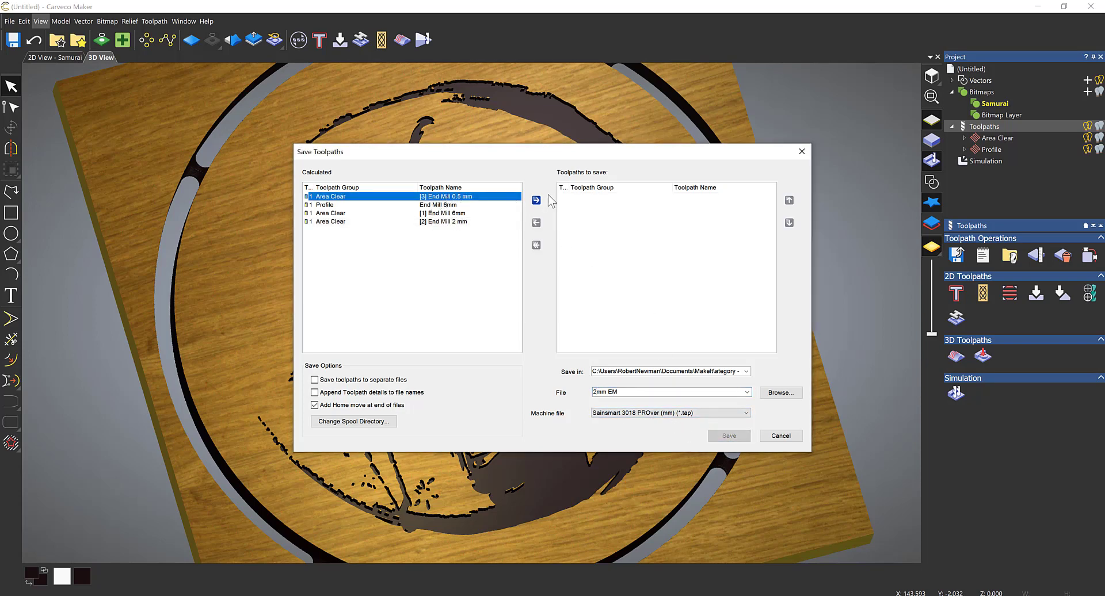
left_click(536, 200)
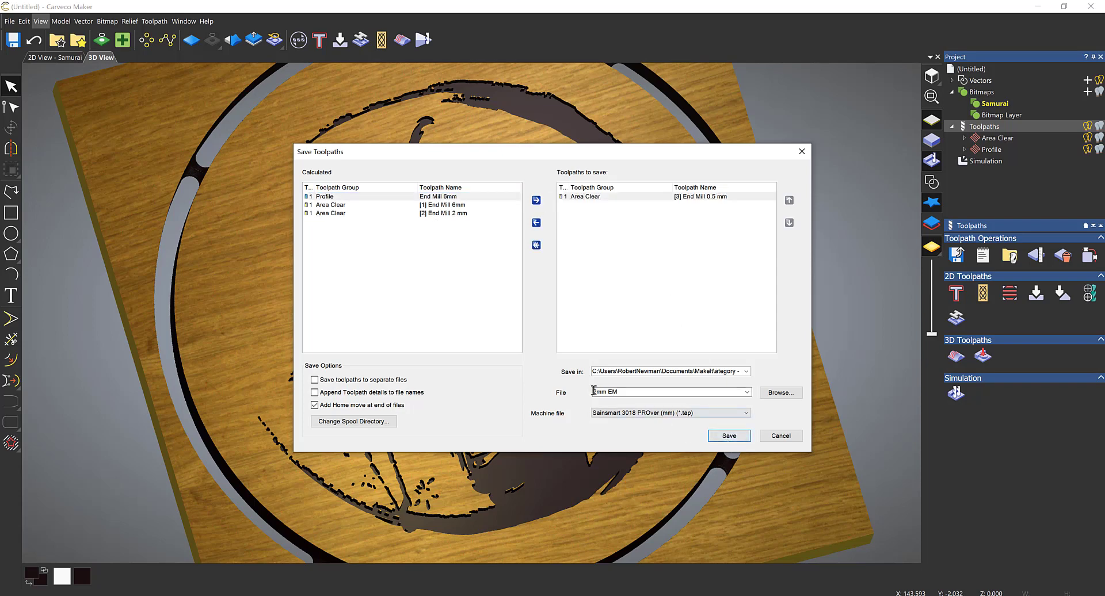
left_click_drag(593, 392, 632, 406)
key("Home")
key("Delete")
type("0.5")
left_click(728, 436)
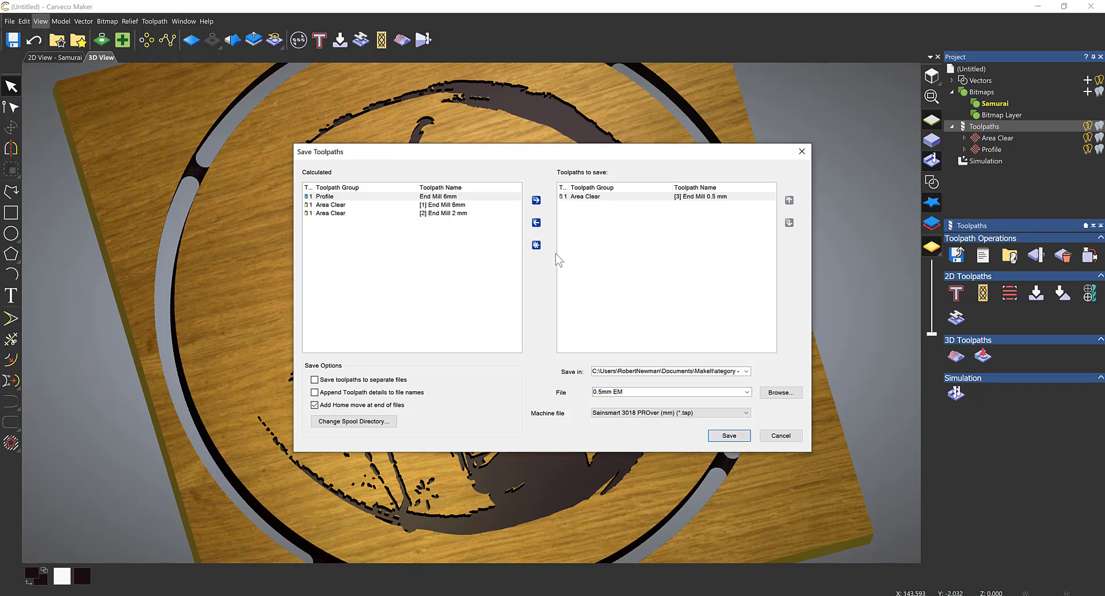
- Save only the Profile End Mill 6mm toolpath as 6mm Cutout and close the toolpath saving dialog
left_click(536, 222)
left_click(464, 199)
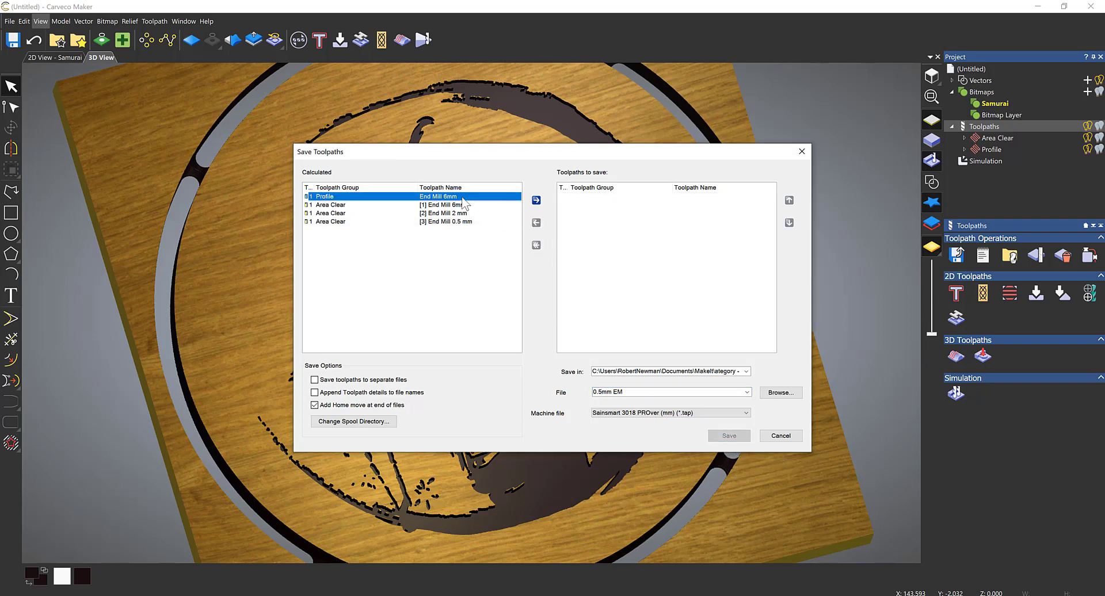
left_click(536, 200)
left_click(630, 395)
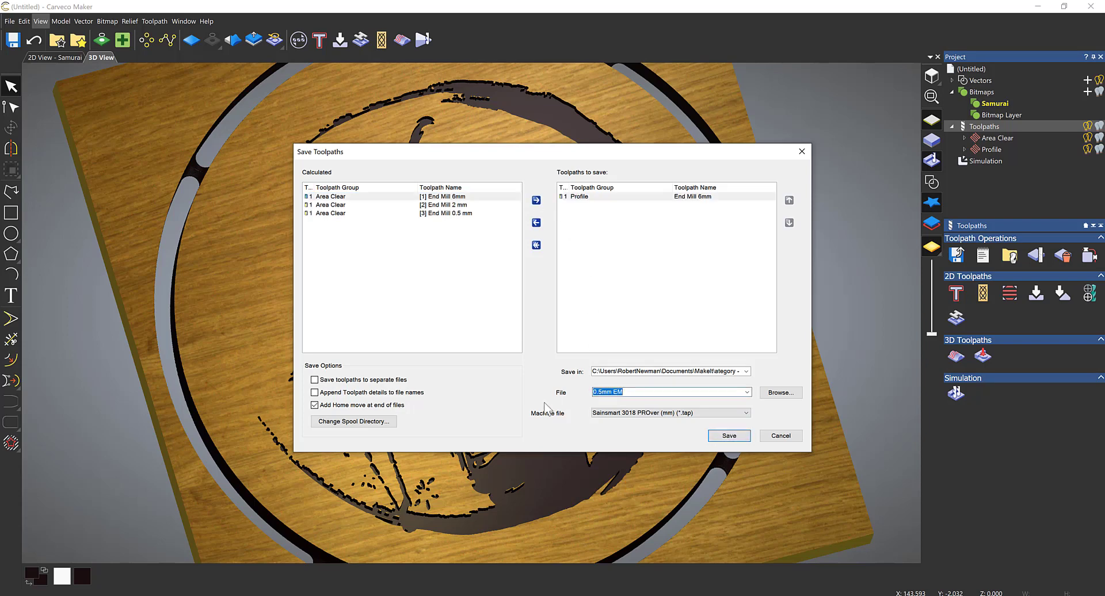
type("6mm Cutout")
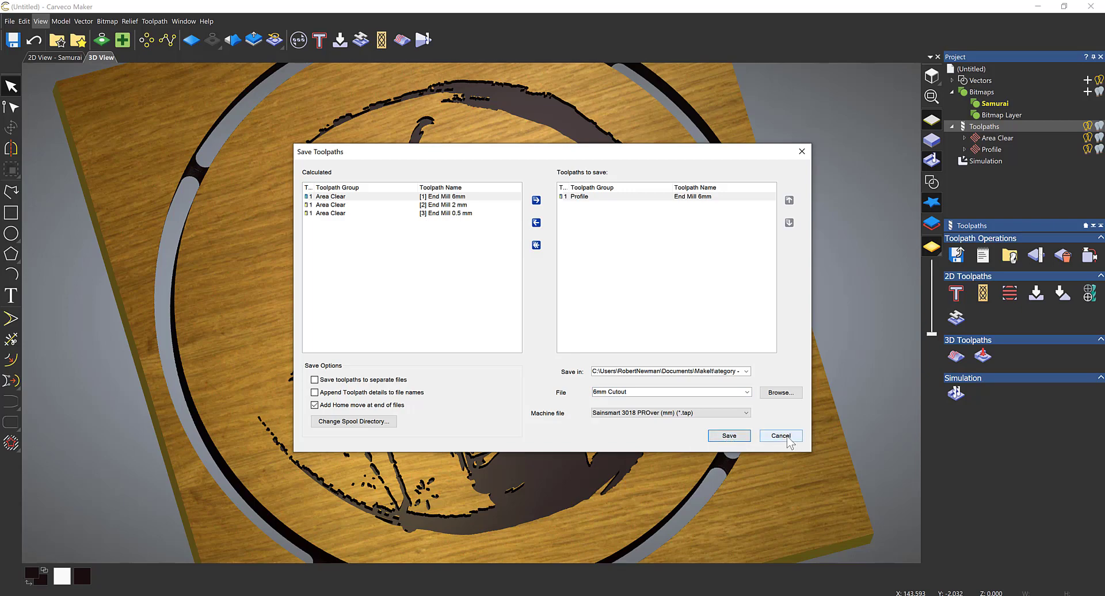
left_click(788, 439)
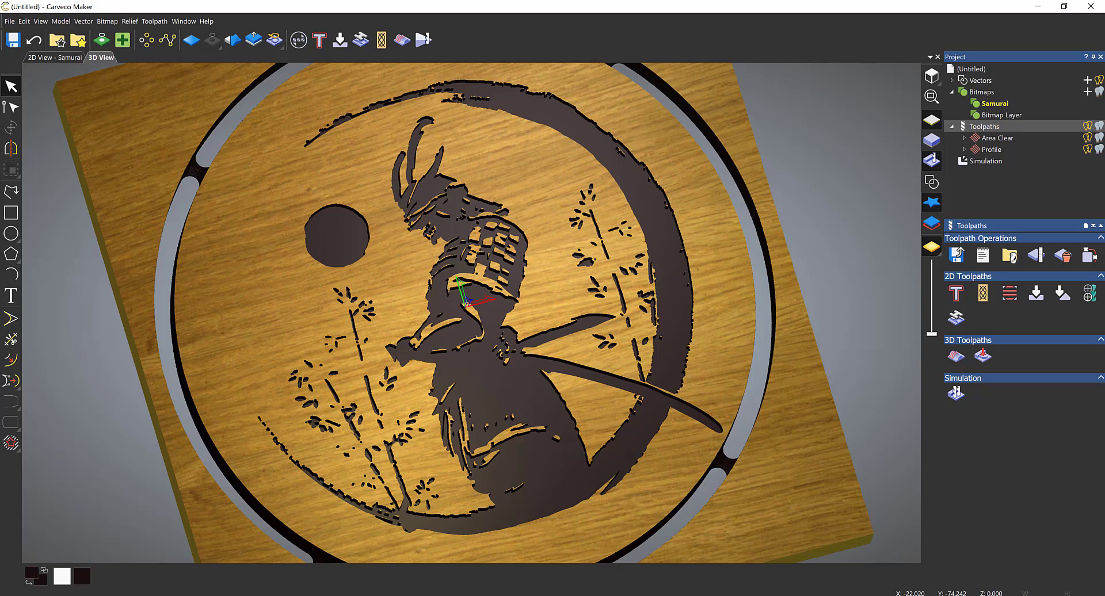
- Switch to Candle, load the 6mm EM G-code file from the 01 Samurai folder and inspect its toolpath preview
left_click(296, 595)
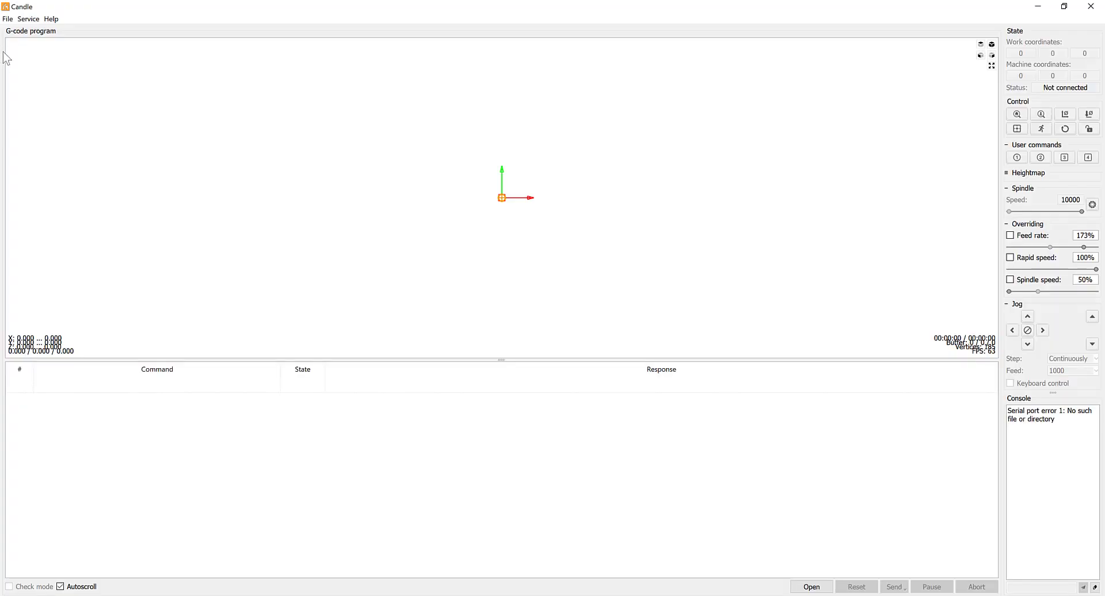
left_click(7, 19)
left_click(23, 42)
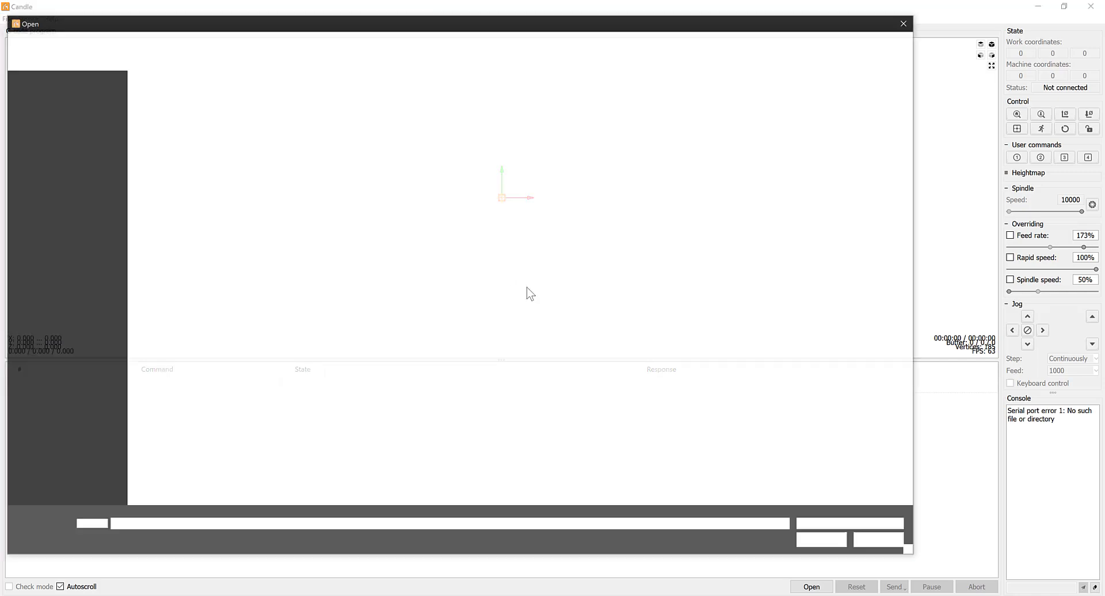
left_click(174, 41)
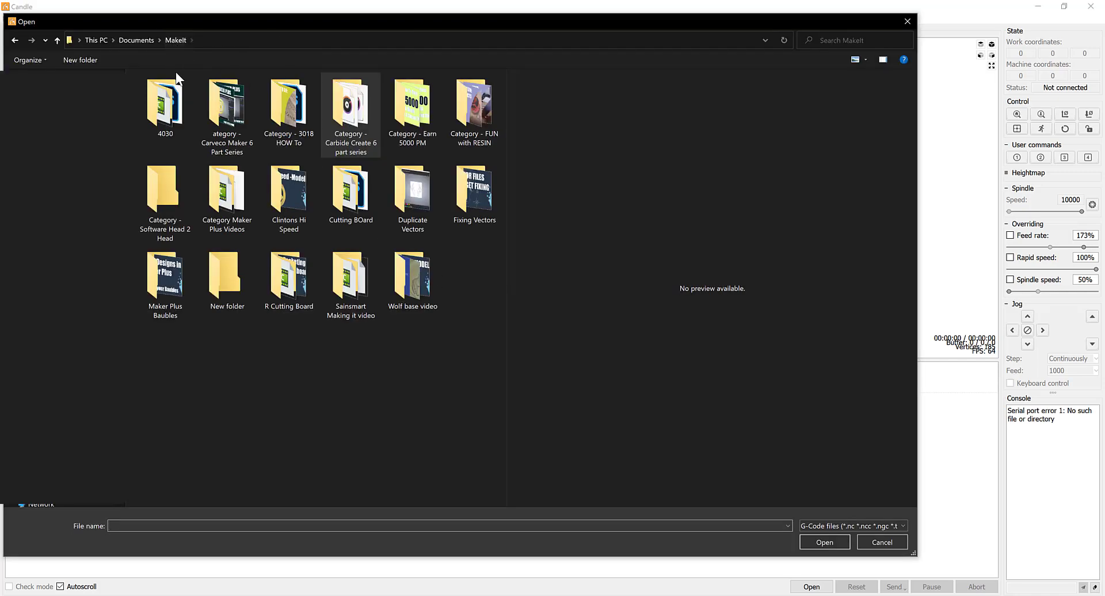
double_click(205, 118)
double_click(165, 105)
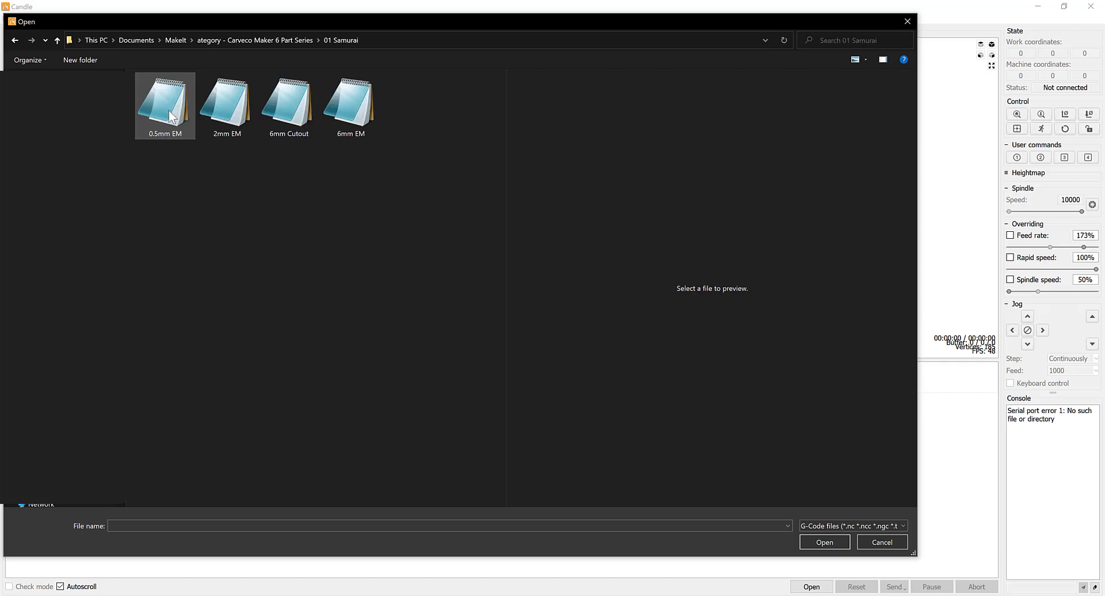
left_click(347, 123)
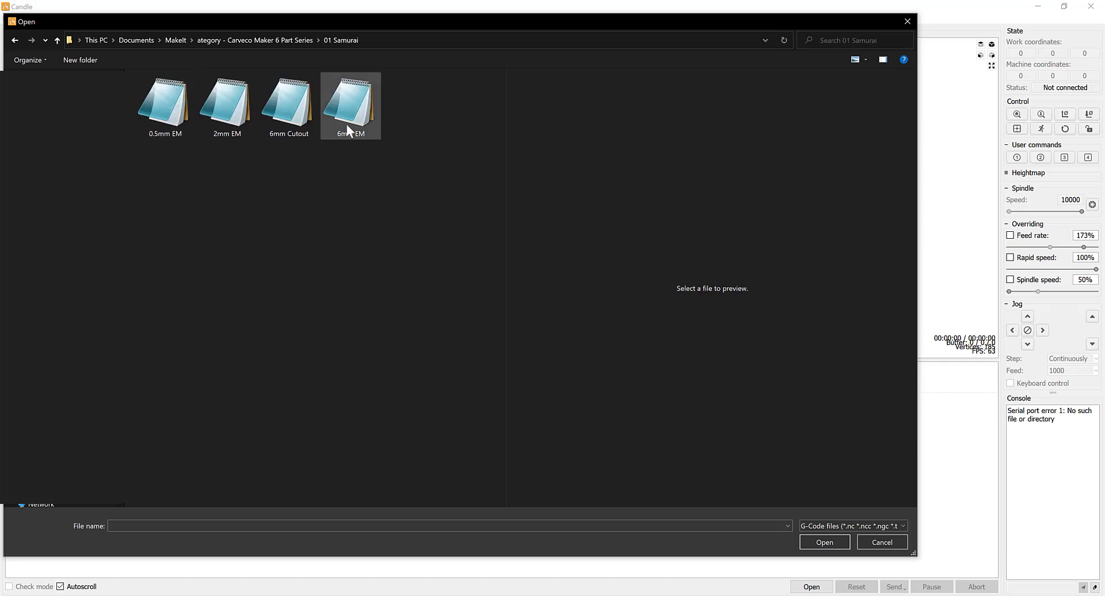
left_click(824, 542)
left_click_drag(480, 313, 490, 290)
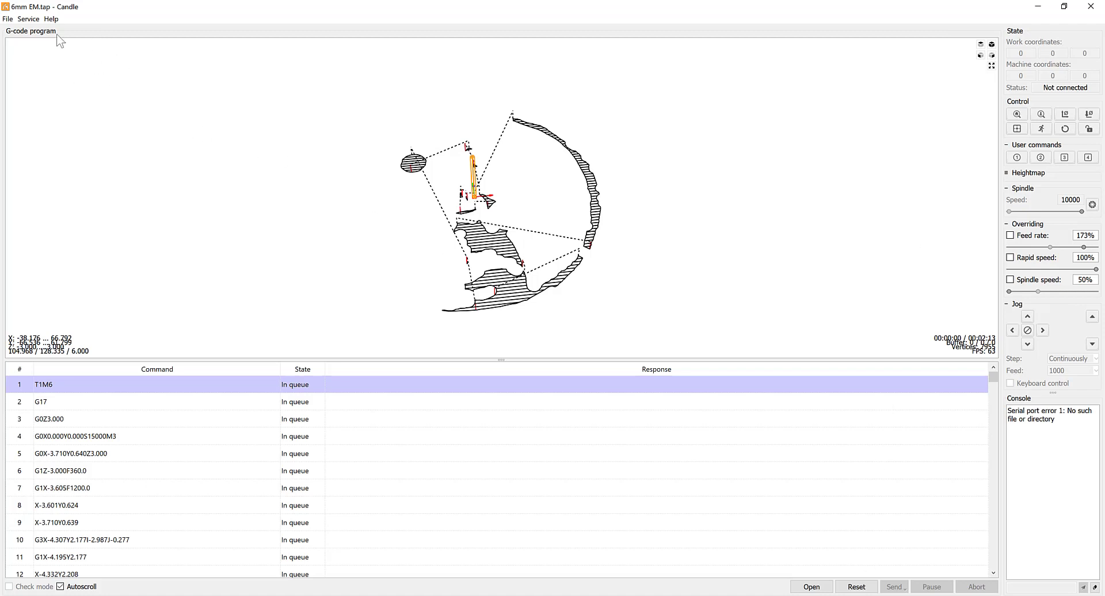
- Load the 2mm EM G-code file from the 01 Samurai folder and inspect its toolpath preview from different angles
left_click(9, 19)
left_click(17, 31)
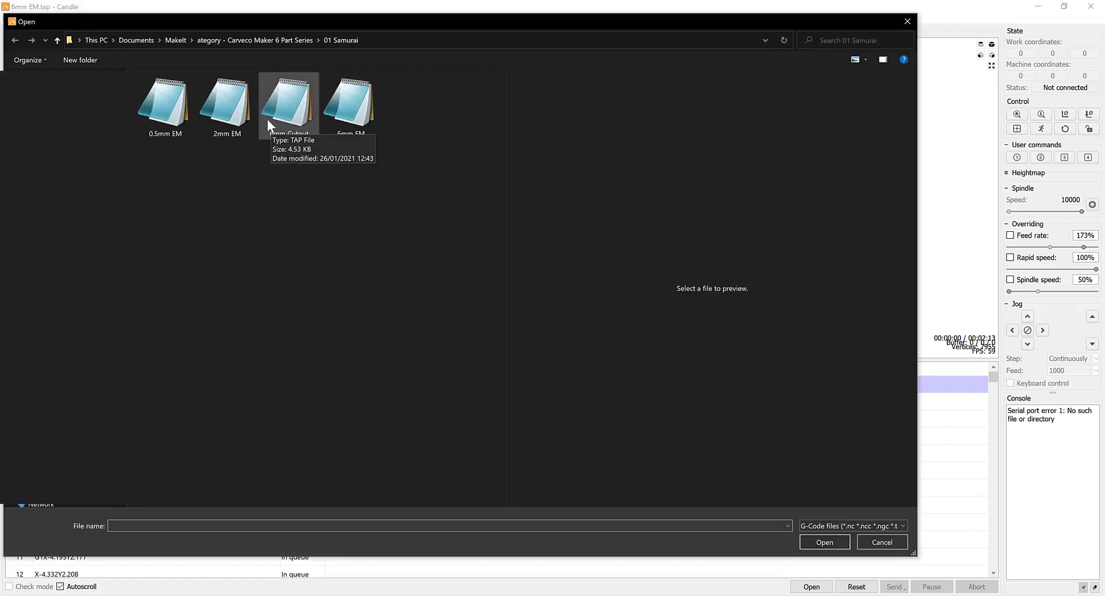
left_click(239, 119)
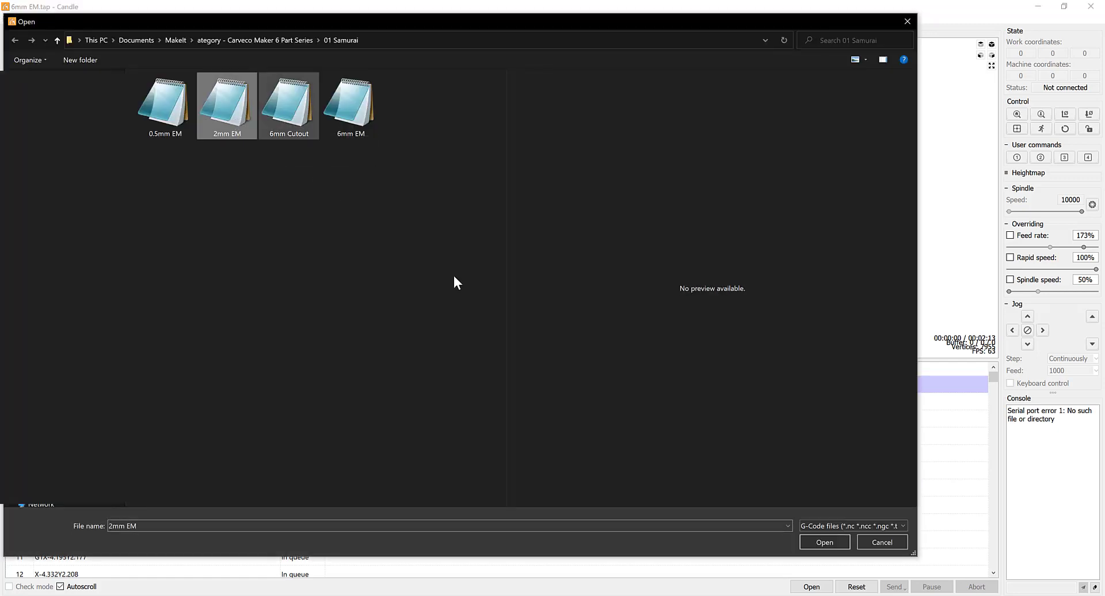
left_click(824, 542)
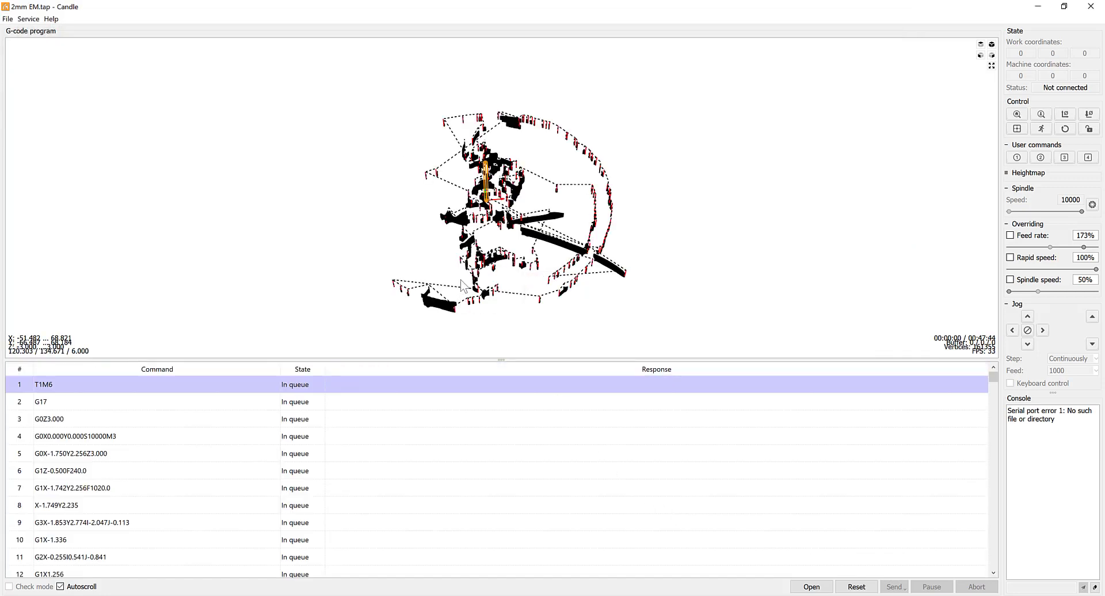
left_click_drag(464, 285, 469, 272)
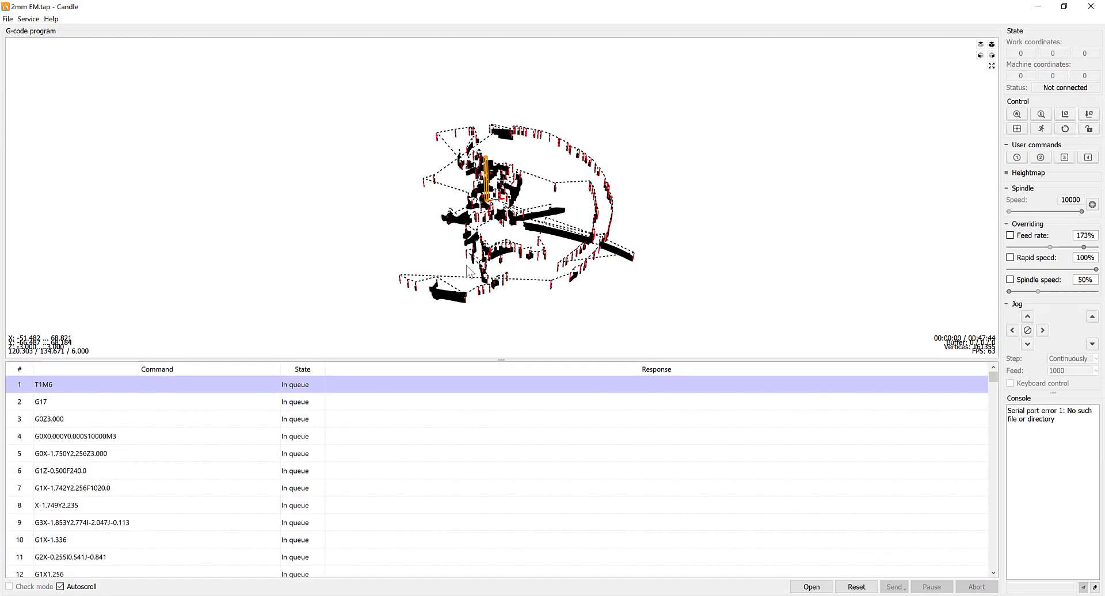
- Open the 0.5mm EM G-code file from the same folder and examine its fine-detail toolpath preview
left_click(8, 19)
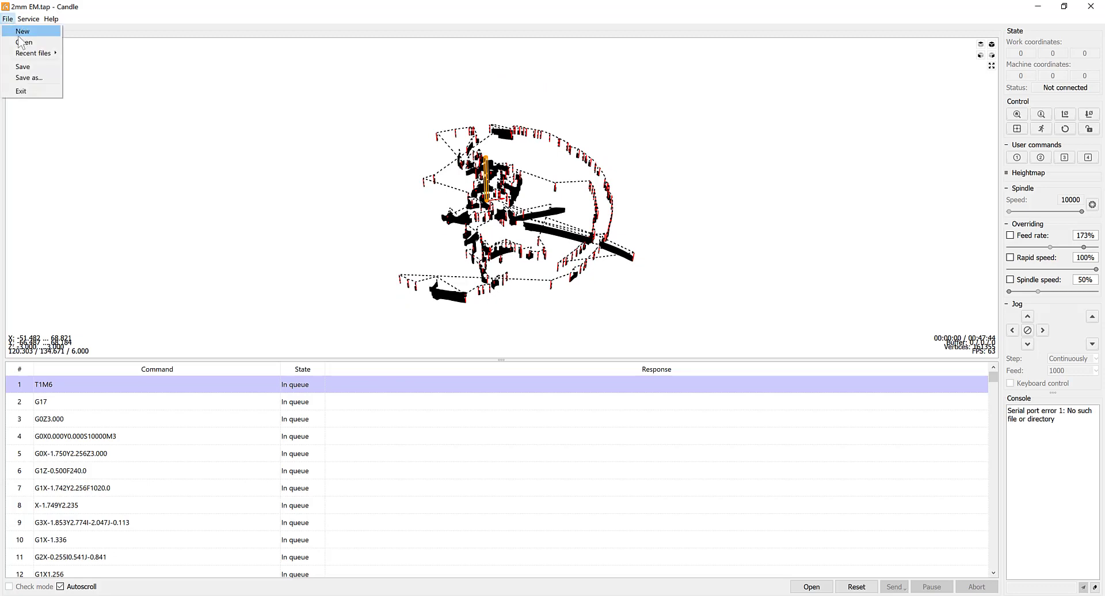
left_click(24, 42)
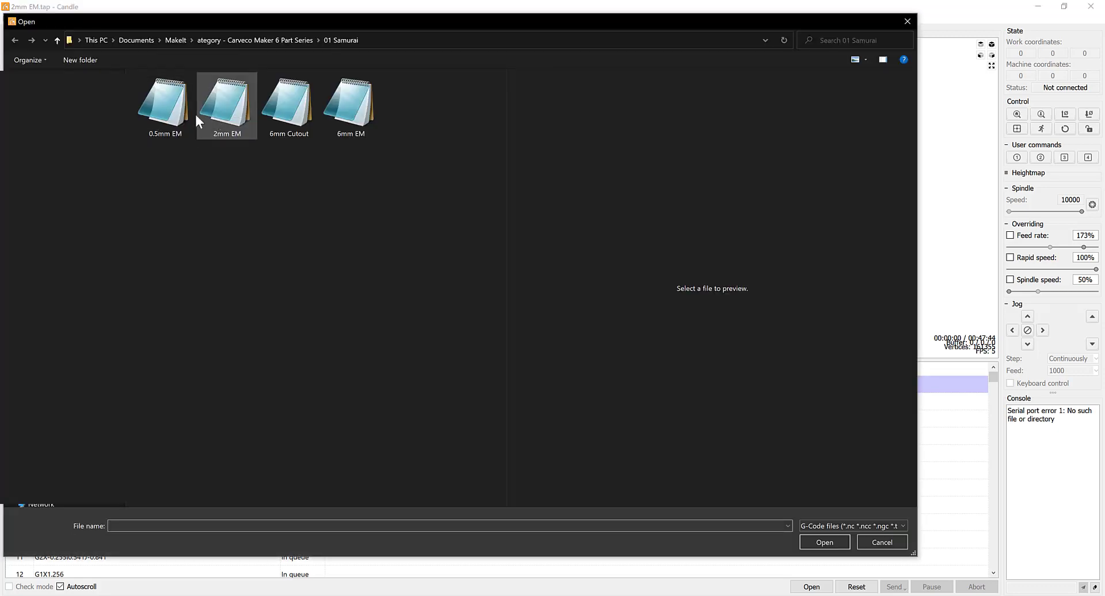
left_click(170, 106)
left_click(806, 541)
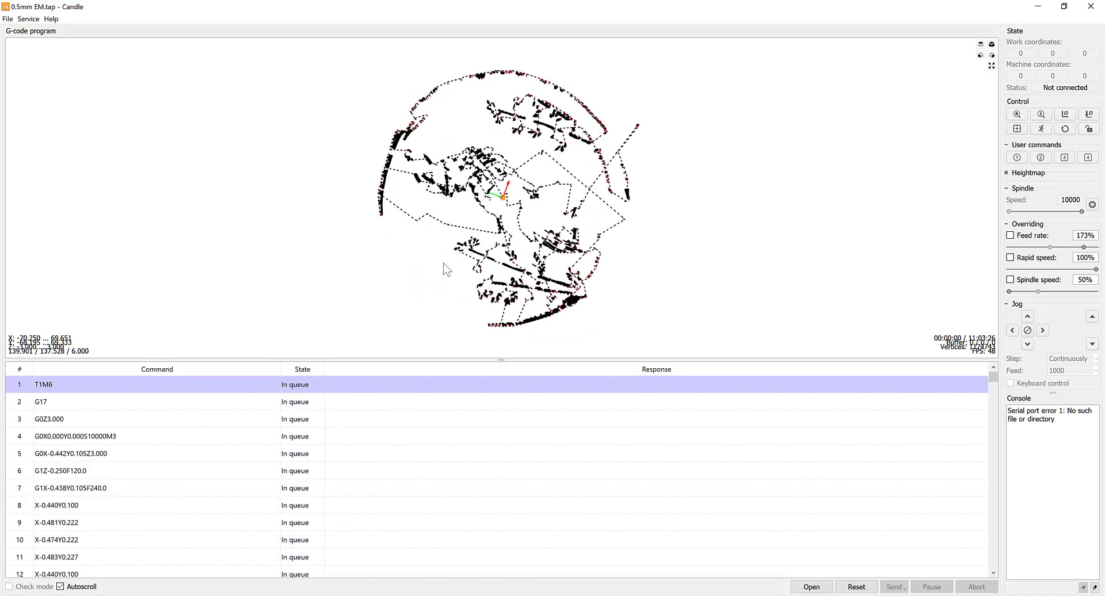
- Load the 6mm Cutout G-code file and examine the circular profile pass and its bridges from several angles
left_click(8, 19)
left_click(21, 43)
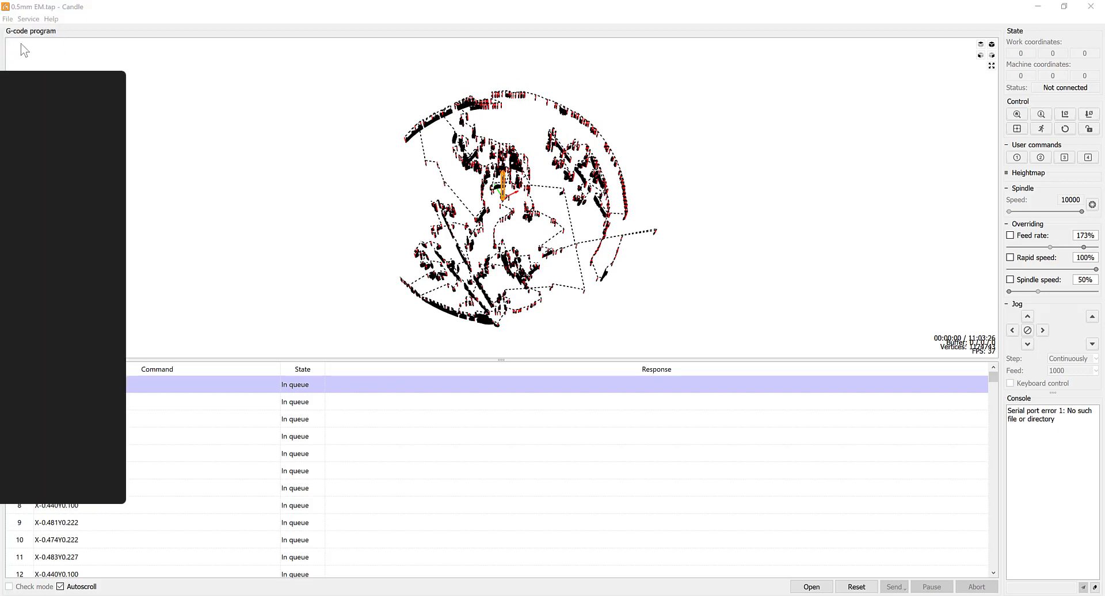
left_click(289, 105)
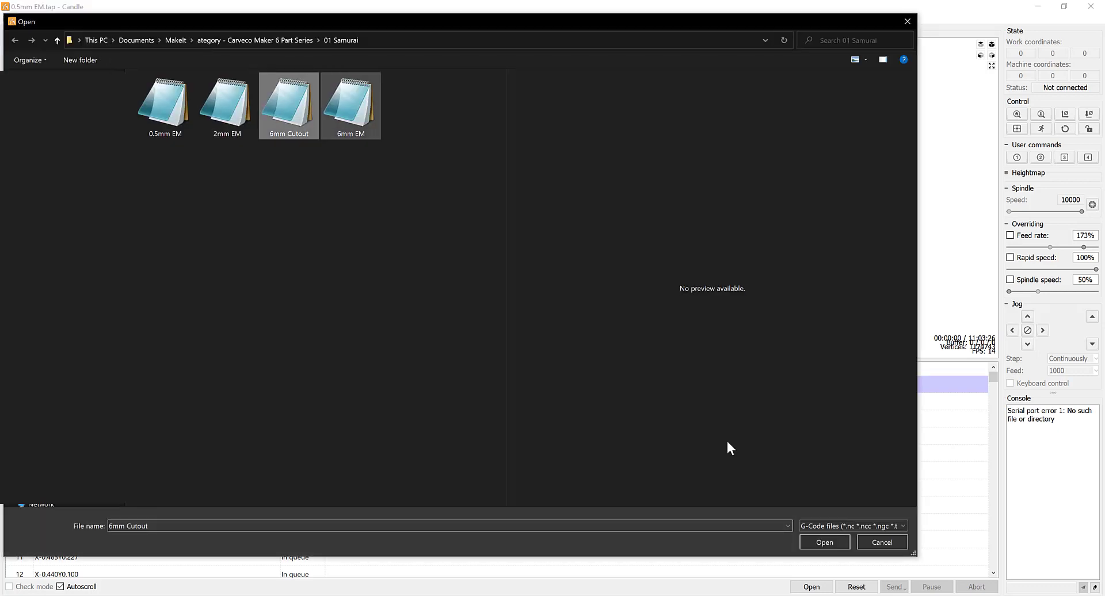
left_click(820, 542)
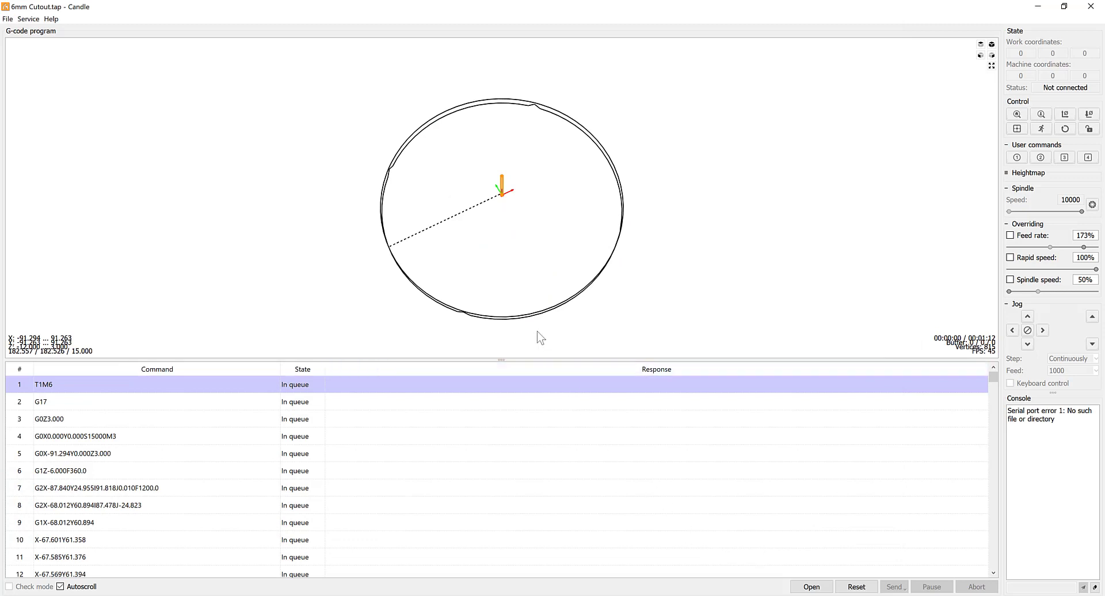
left_click_drag(507, 285, 622, 251)
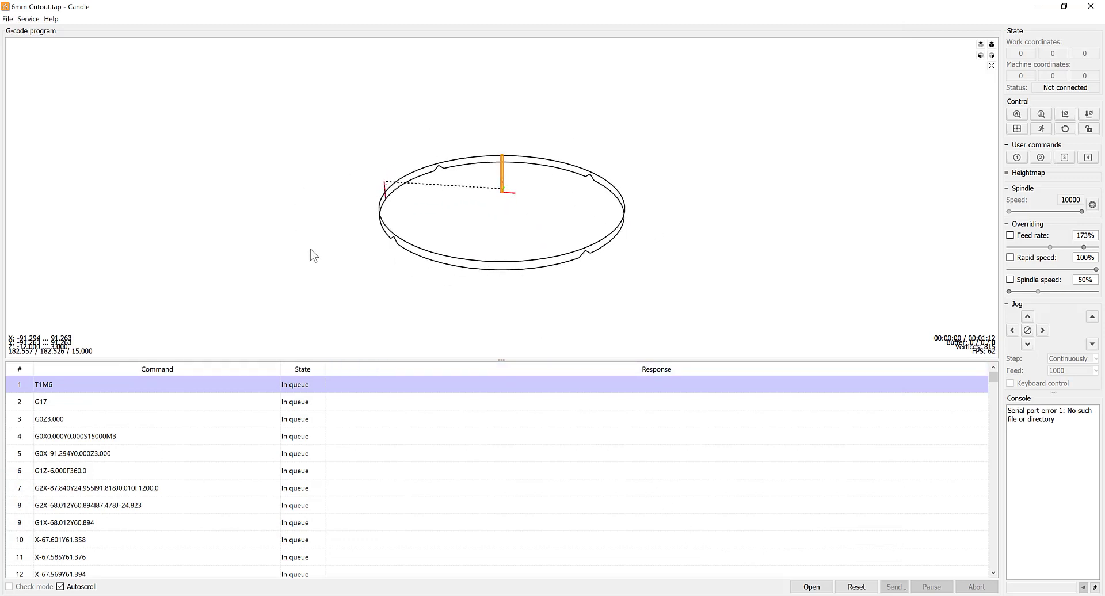
left_click_drag(311, 255, 322, 273)
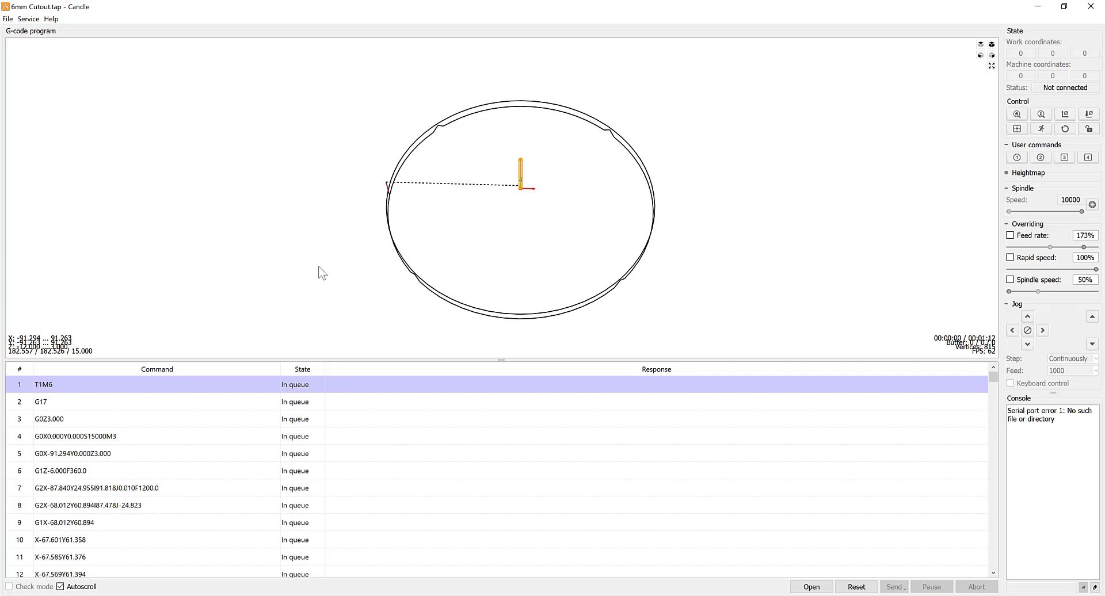